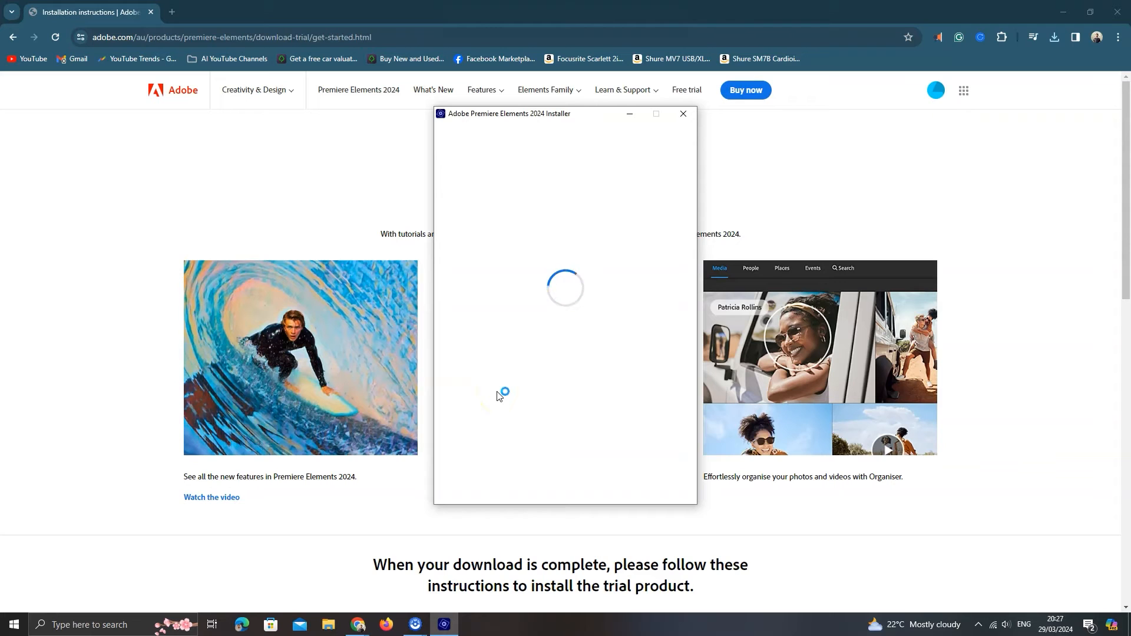
Open the Video Editor, sign in with the Adobe account and start the Premiere Elements 2024 trial.
{"action": "left_click", "coordinate": [576, 465]}
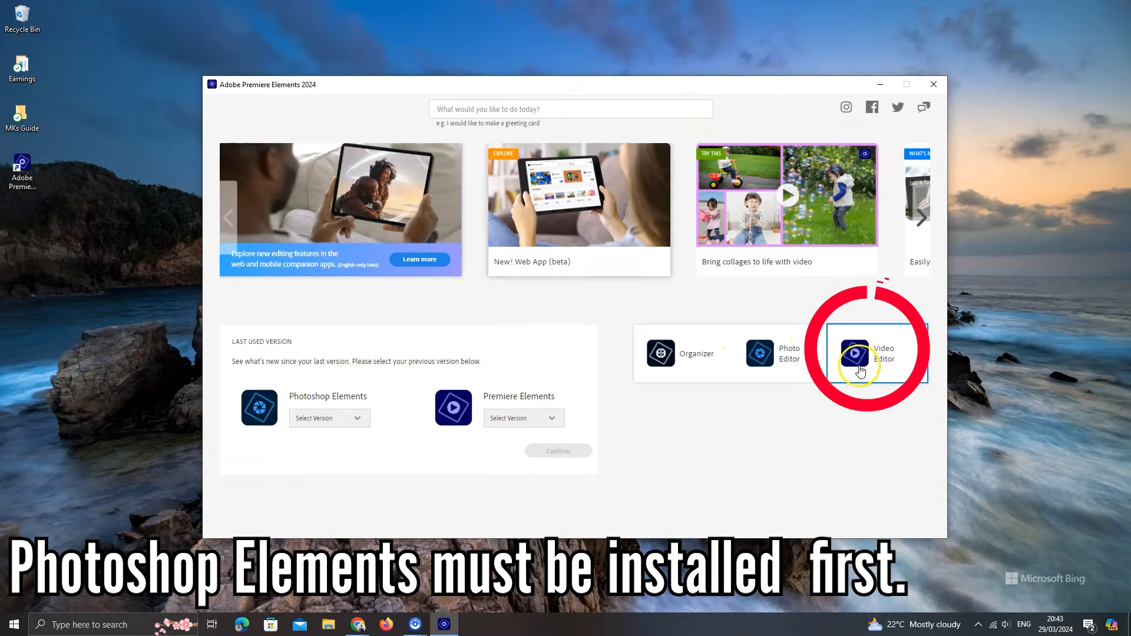
{"action": "left_click", "coordinate": [860, 370]}
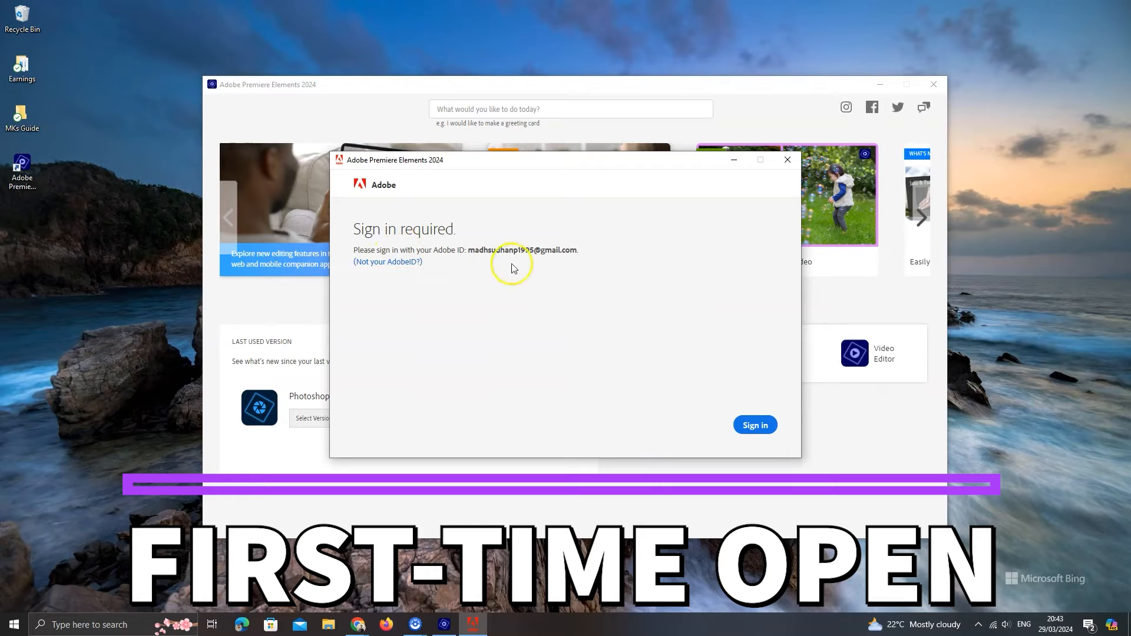
{"action": "left_click", "coordinate": [755, 427]}
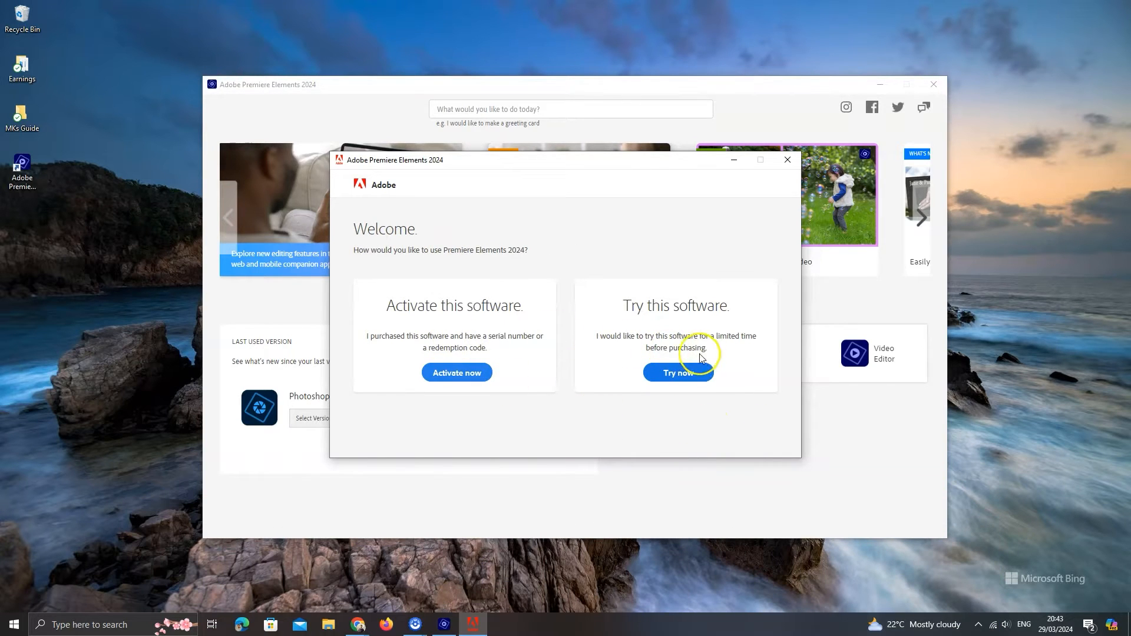
{"action": "left_click", "coordinate": [701, 384]}
{"action": "left_click", "coordinate": [728, 434]}
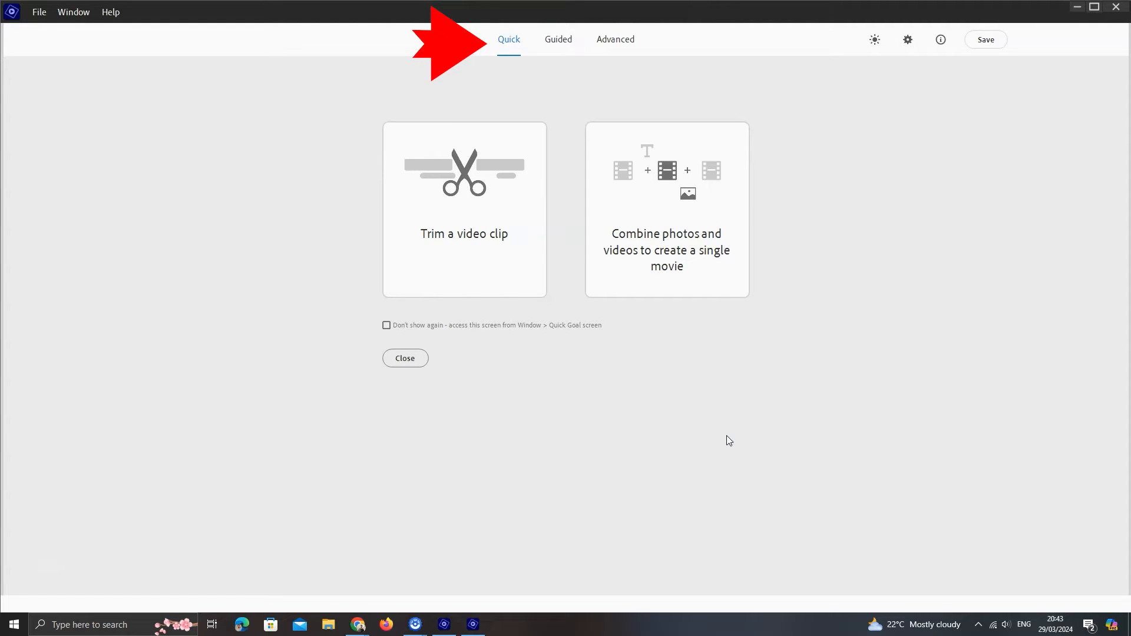
Look through the Quick and Guided workspaces, including the video adjustments, and switch to the Advanced workspace.
{"action": "left_click", "coordinate": [495, 59]}
{"action": "left_click", "coordinate": [557, 42]}
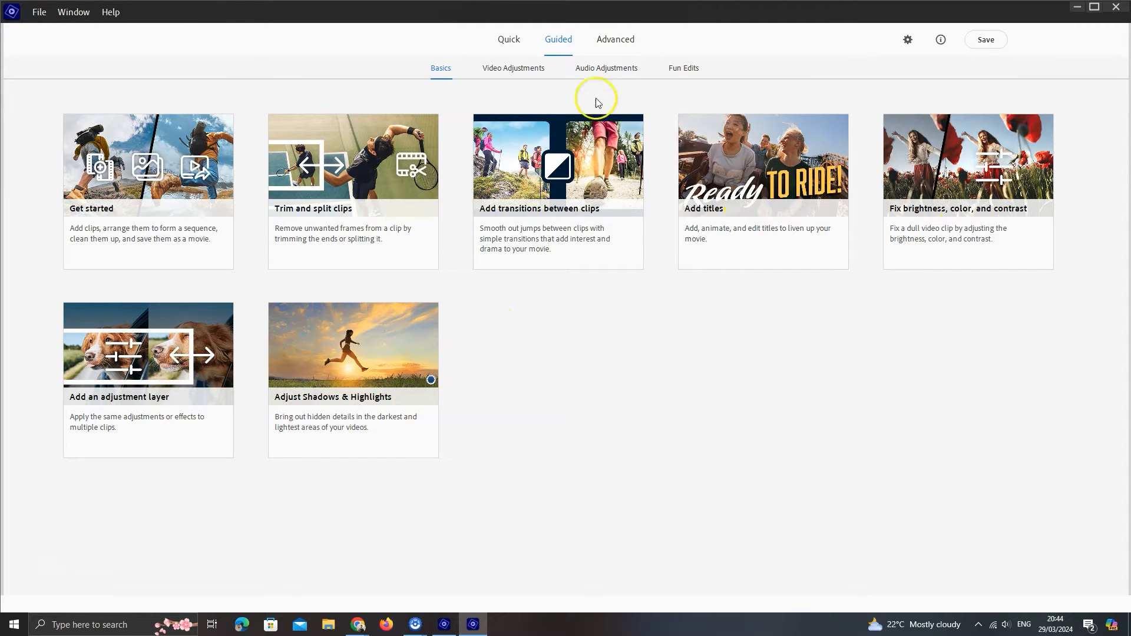
{"action": "left_click", "coordinate": [526, 68]}
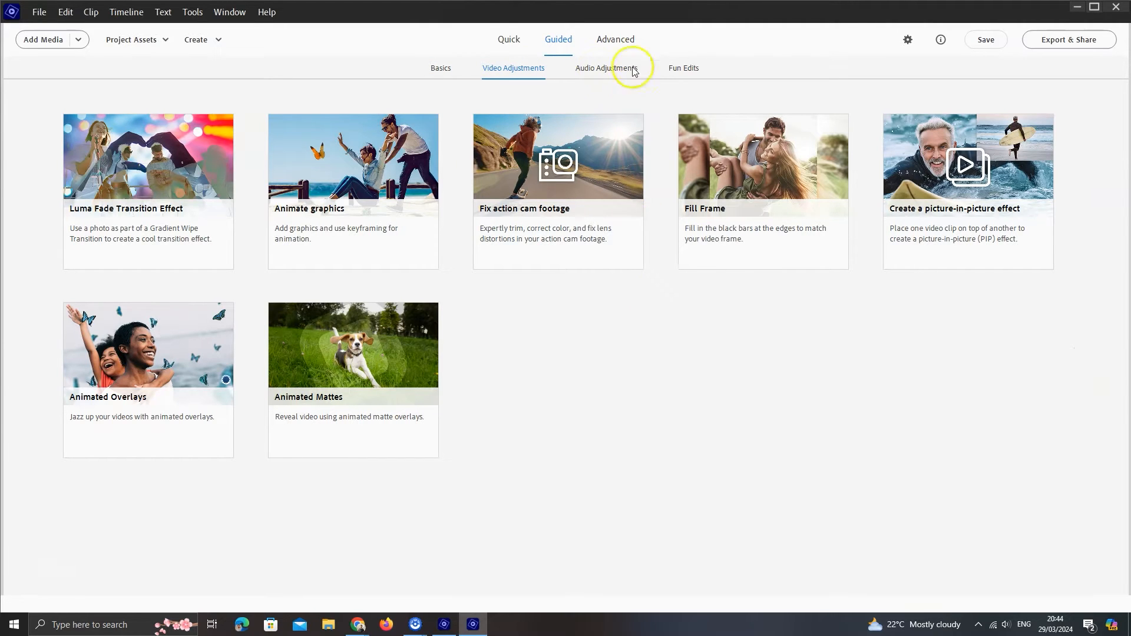
{"action": "left_click", "coordinate": [619, 41]}
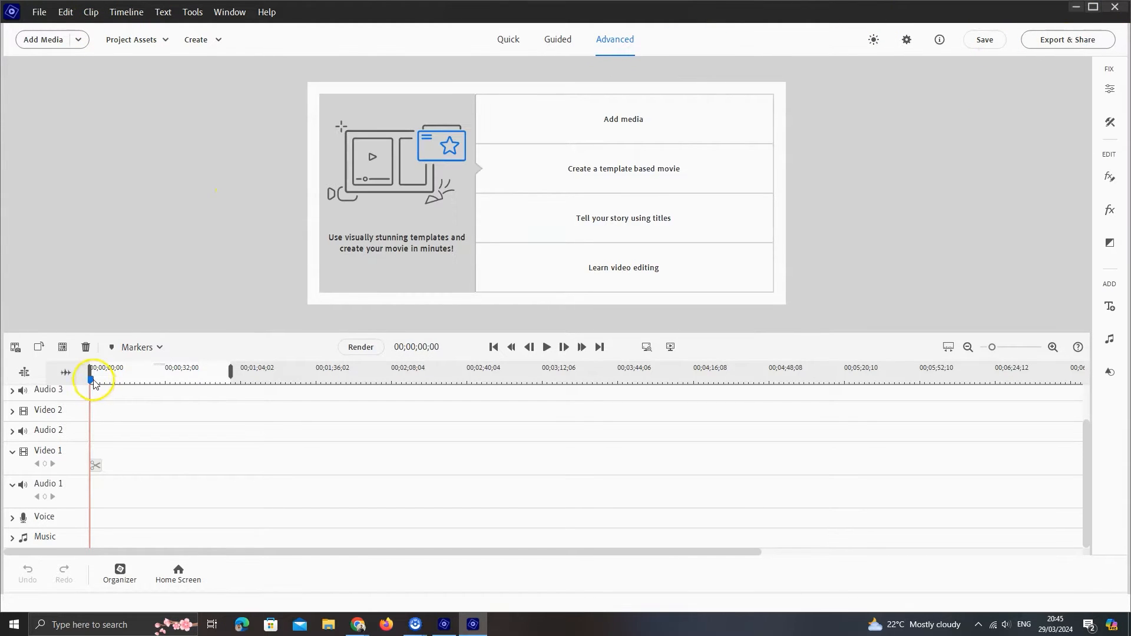
{"action": "mouse_move", "coordinate": [92, 381]}
{"action": "left_mouse_down"}
{"action": "mouse_move", "coordinate": [156, 380]}
{"action": "mouse_move", "coordinate": [89, 379]}
{"action": "left_mouse_up"}
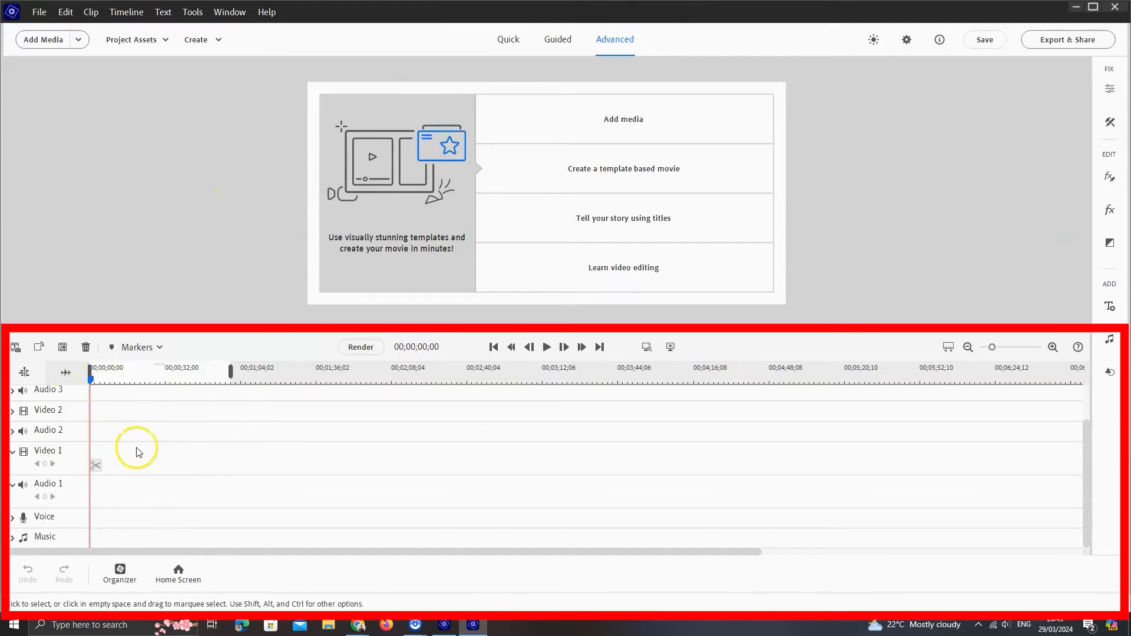
{"action": "mouse_move", "coordinate": [731, 558]}
{"action": "left_mouse_down"}
{"action": "mouse_move", "coordinate": [952, 554]}
{"action": "mouse_move", "coordinate": [546, 545]}
{"action": "left_mouse_up"}
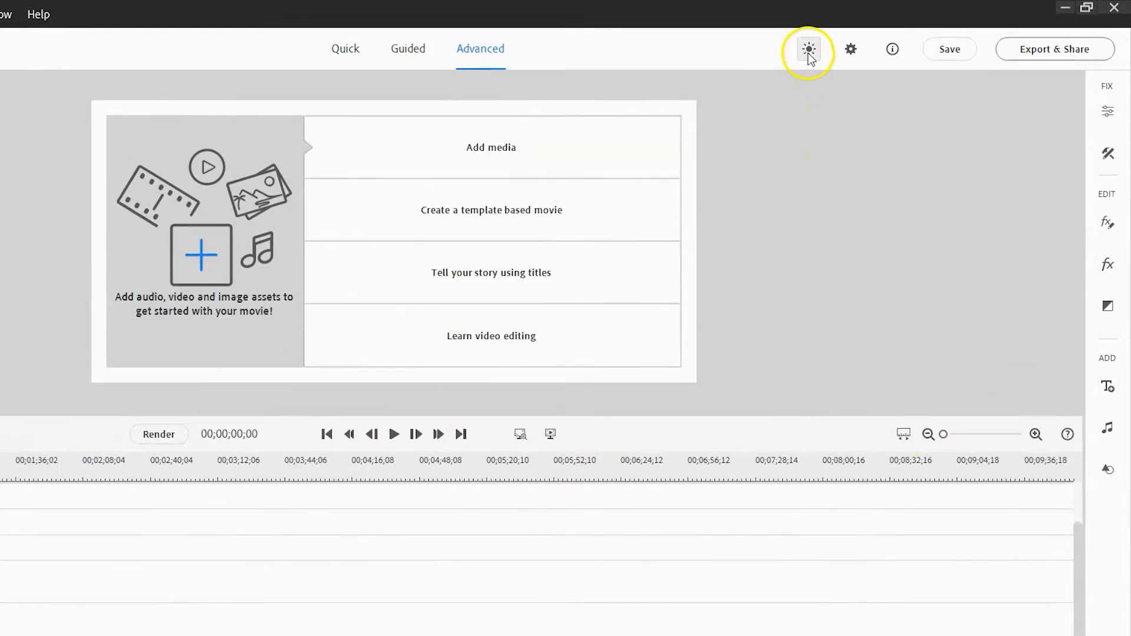
Set the UI mode to Dark in the general preferences and save the change.
{"action": "left_click", "coordinate": [875, 40]}
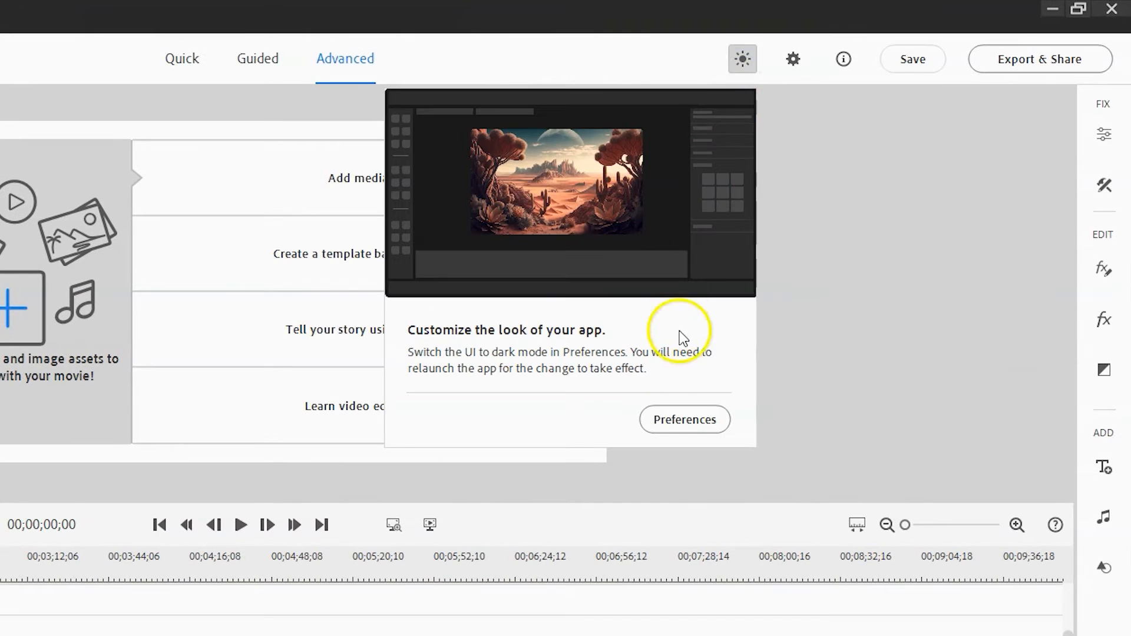
{"action": "left_click", "coordinate": [682, 421]}
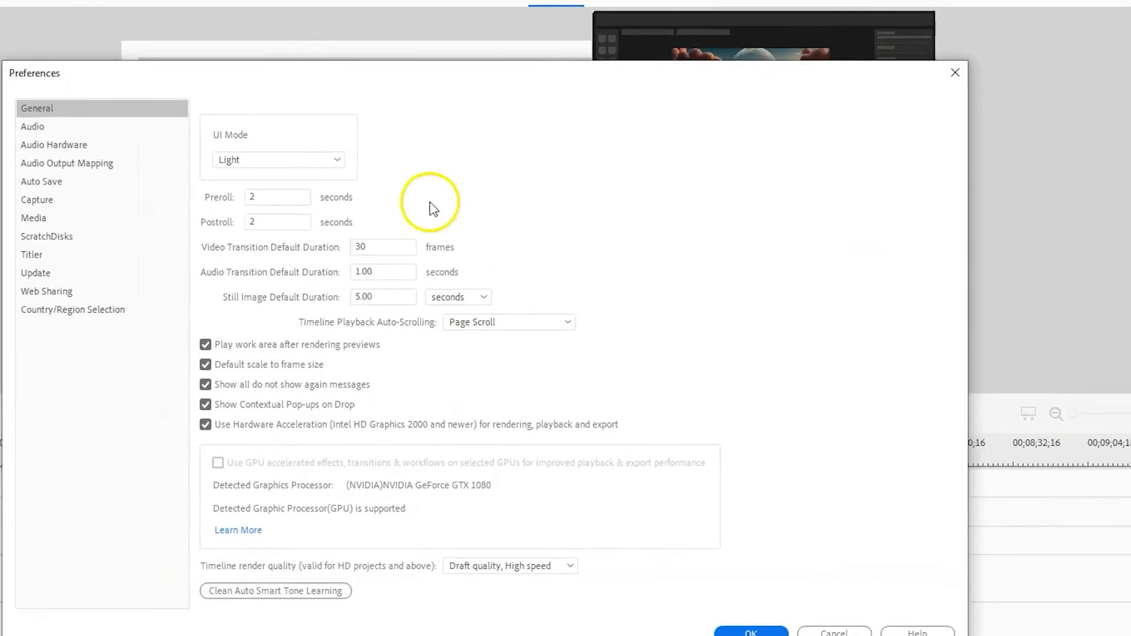
{"action": "left_click", "coordinate": [357, 130]}
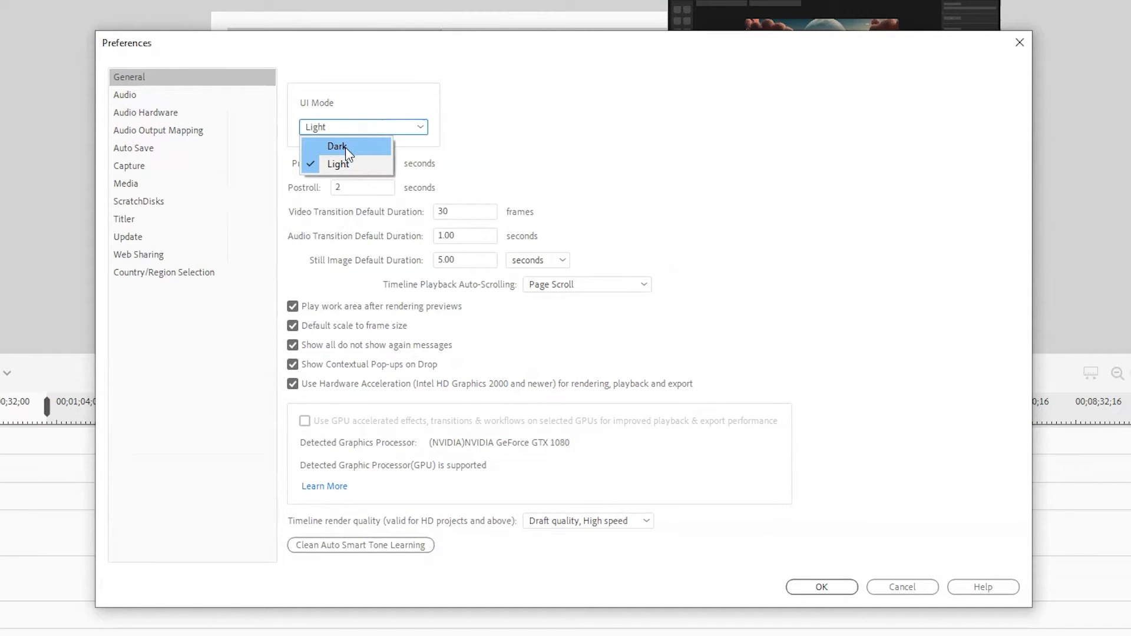
{"action": "left_click", "coordinate": [345, 147]}
{"action": "left_click", "coordinate": [647, 343]}
{"action": "left_click", "coordinate": [824, 587]}
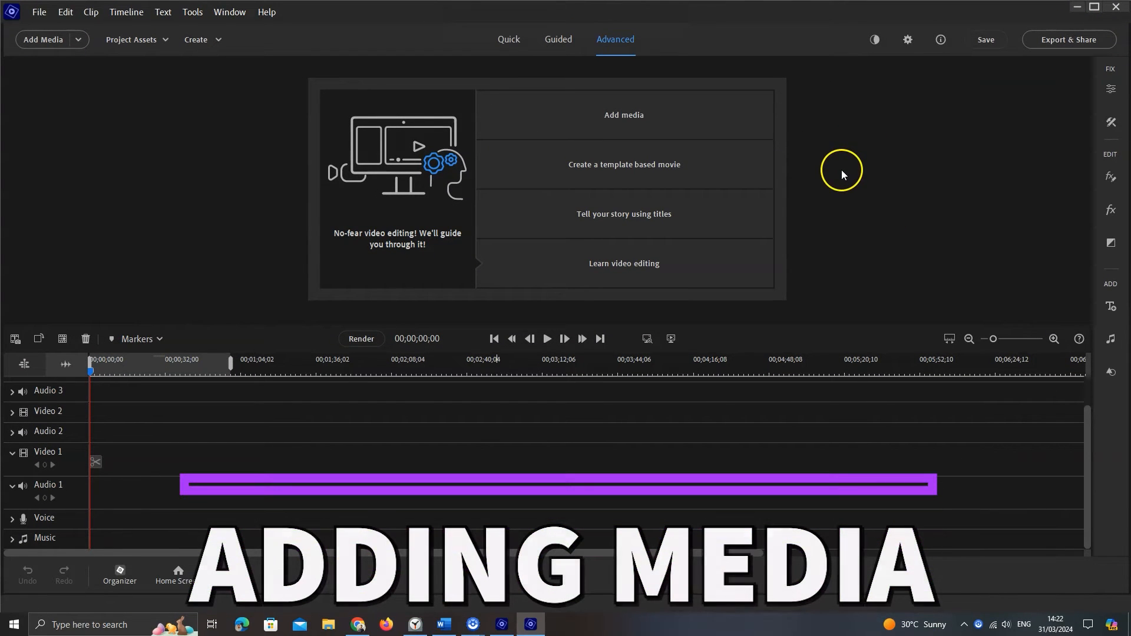
Import DSC_1190 with the chosen Google Pay, Google Wallet, map, music and phone payment files from the Google Wallet vs Google Pay folder.
{"action": "left_click", "coordinate": [627, 118]}
{"action": "left_click", "coordinate": [81, 133]}
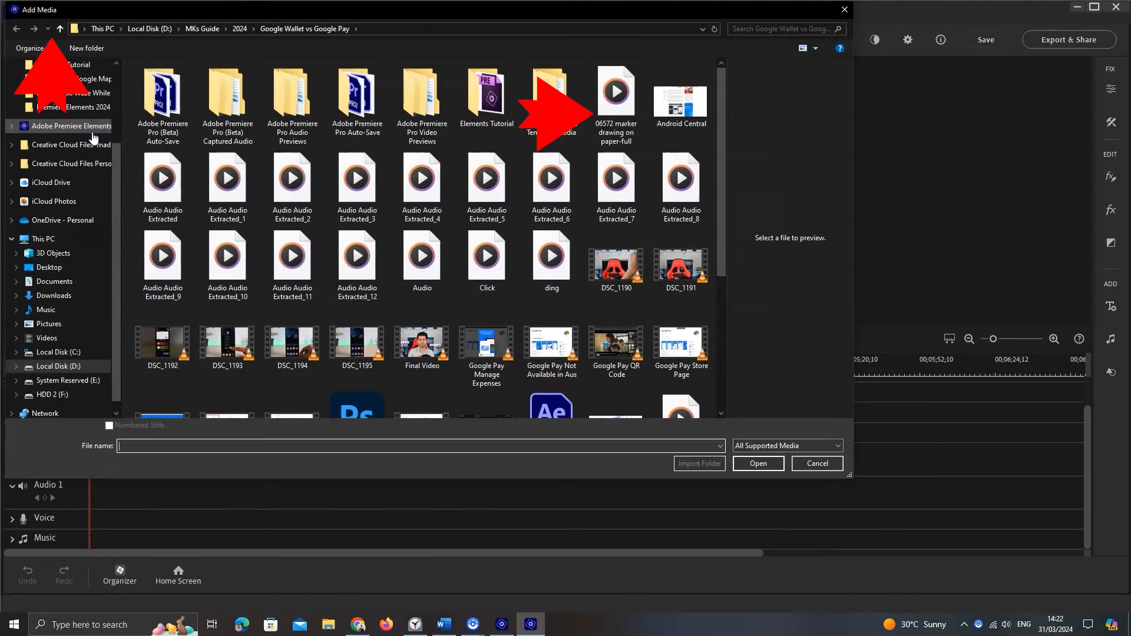
{"action": "left_click_drag", "start_coordinate": [848, 475], "coordinate": [937, 506]}
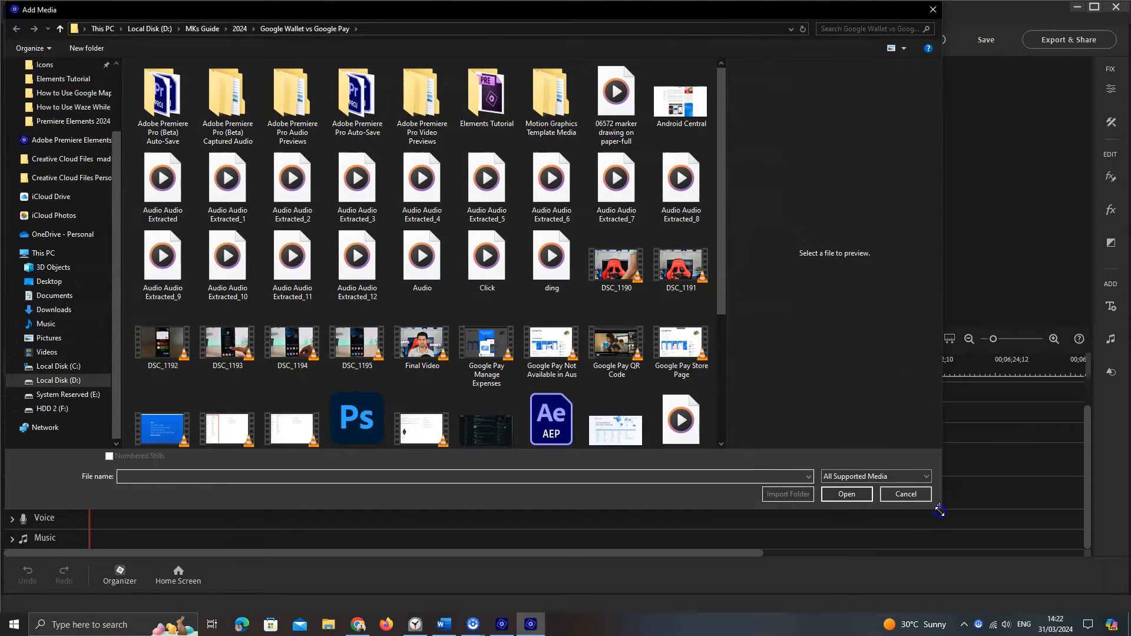
{"action": "scroll", "coordinate": [557, 326], "scroll_direction": "down", "scroll_amount": 3}
{"action": "scroll", "coordinate": [556, 323], "scroll_direction": "up", "scroll_amount": 3}
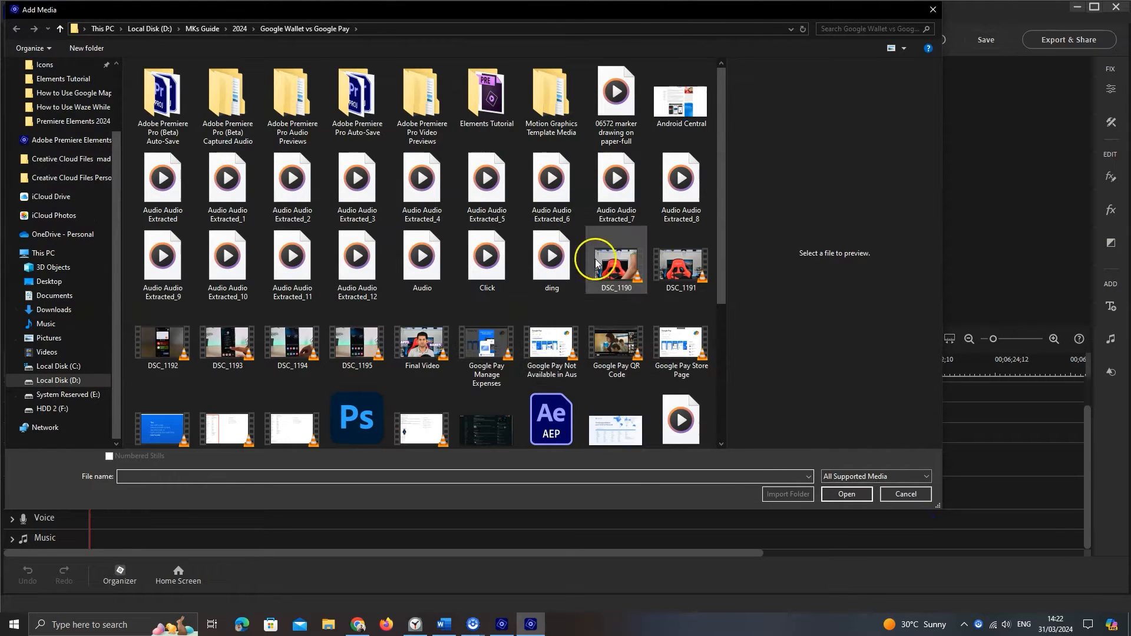
{"action": "left_click", "coordinate": [617, 274], "text": "ctrl"}
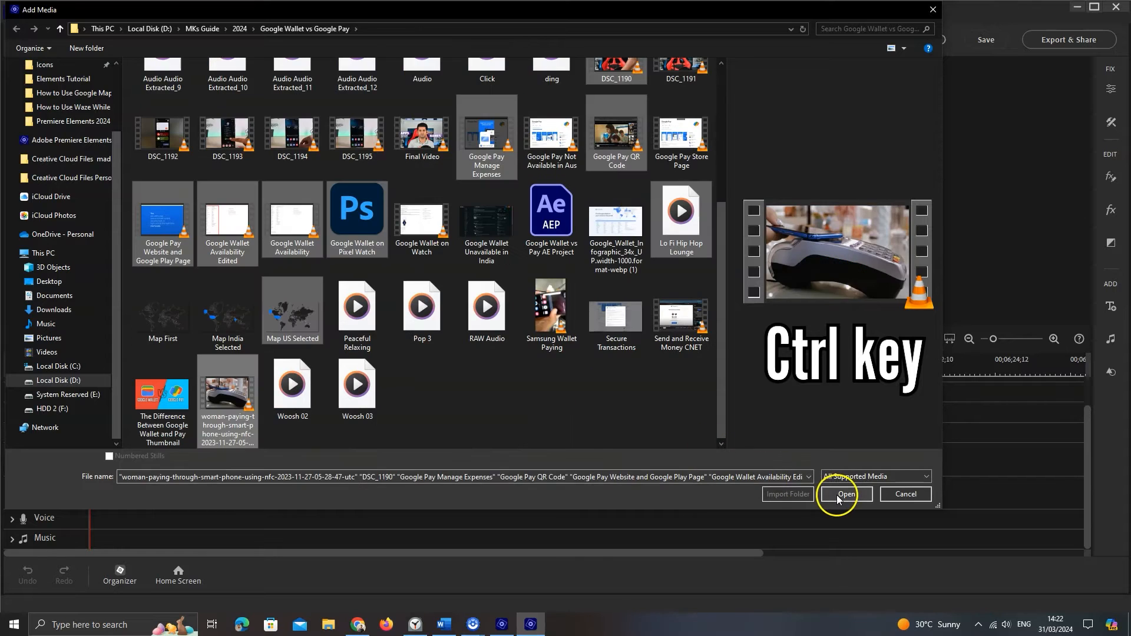
{"action": "left_click", "coordinate": [843, 493]}
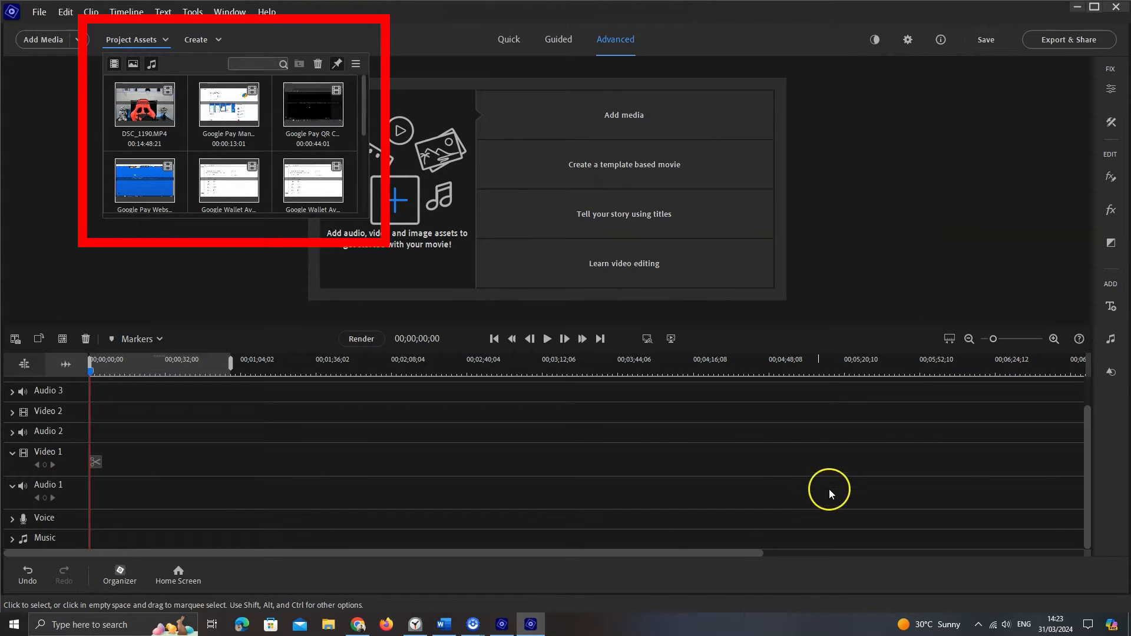
Place DSC_1190.MP4 at the start of the Video 1 track and change the project settings to match the clip.
{"action": "left_click_drag", "start_coordinate": [144, 250], "coordinate": [94, 471]}
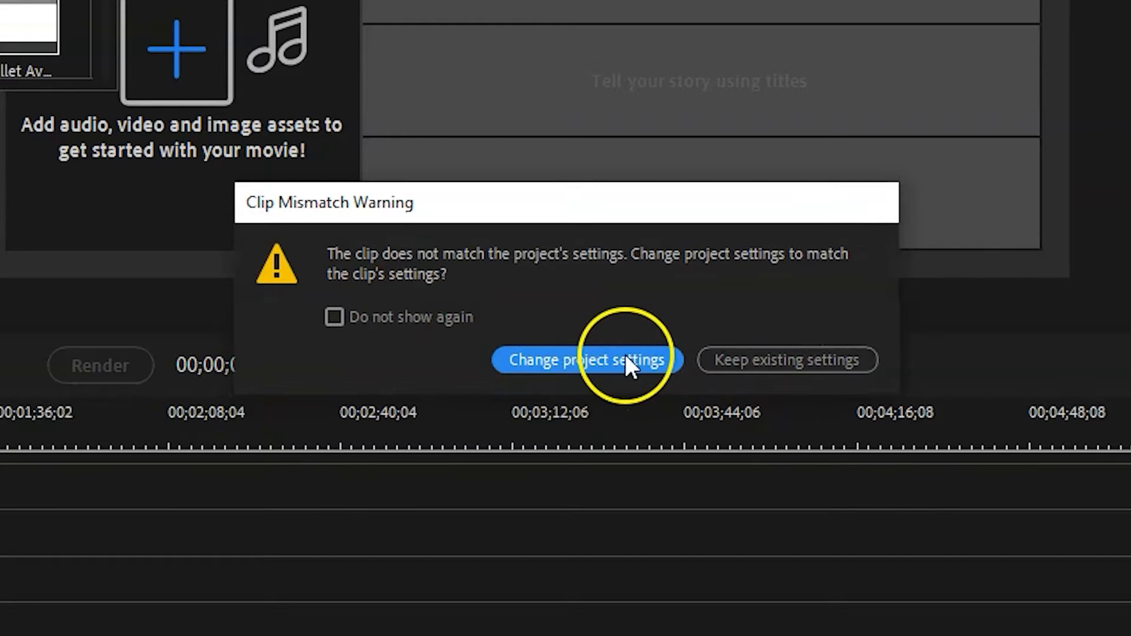
{"action": "left_click", "coordinate": [578, 358]}
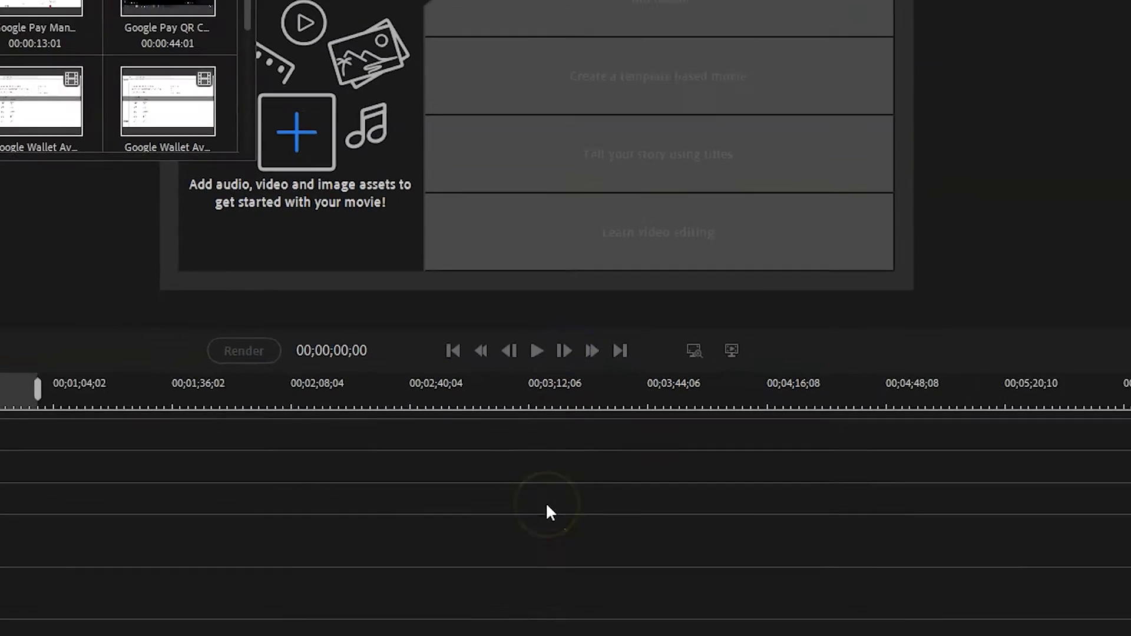
Split the DSC_1190 clip at 00;01;34;19 and delete the part before the cut.
{"action": "left_click_drag", "start_coordinate": [93, 371], "coordinate": [187, 368]}
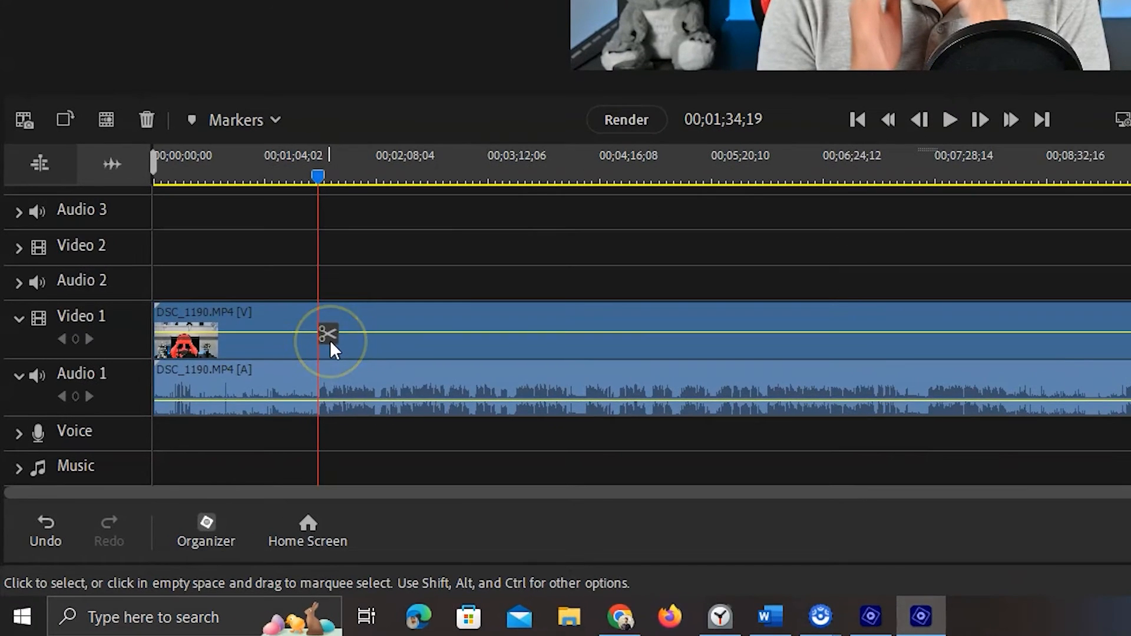
{"action": "left_click", "coordinate": [190, 464]}
{"action": "left_click", "coordinate": [391, 335]}
{"action": "left_click", "coordinate": [254, 323]}
{"action": "left_click", "coordinate": [362, 344]}
{"action": "left_click", "coordinate": [280, 312]}
{"action": "left_click", "coordinate": [376, 344]}
{"action": "left_click", "coordinate": [273, 320]}
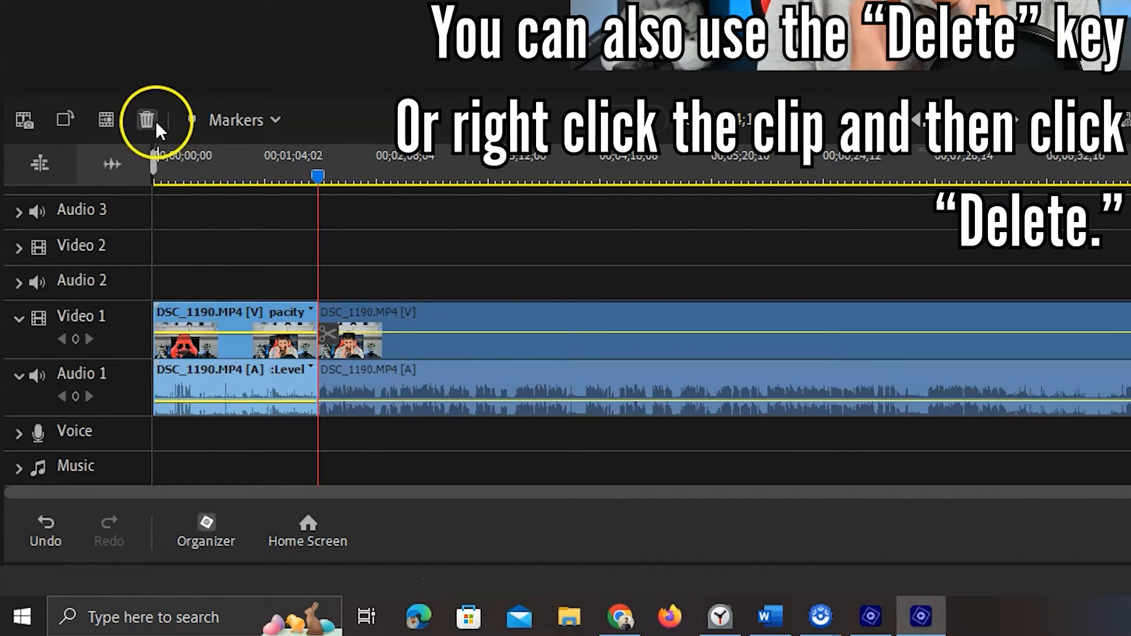
{"action": "left_click", "coordinate": [156, 121]}
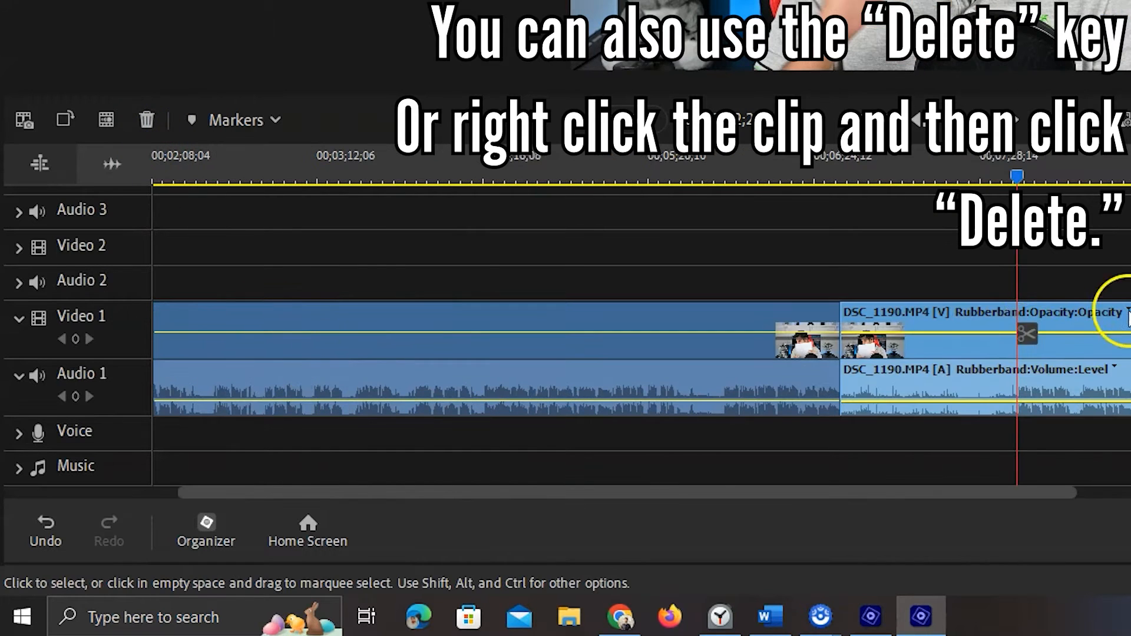
Split the later DSC_1190 segment at the playhead and trim the last clip by moving its end and start edges.
{"action": "left_click", "coordinate": [1026, 336]}
{"action": "left_click", "coordinate": [964, 347]}
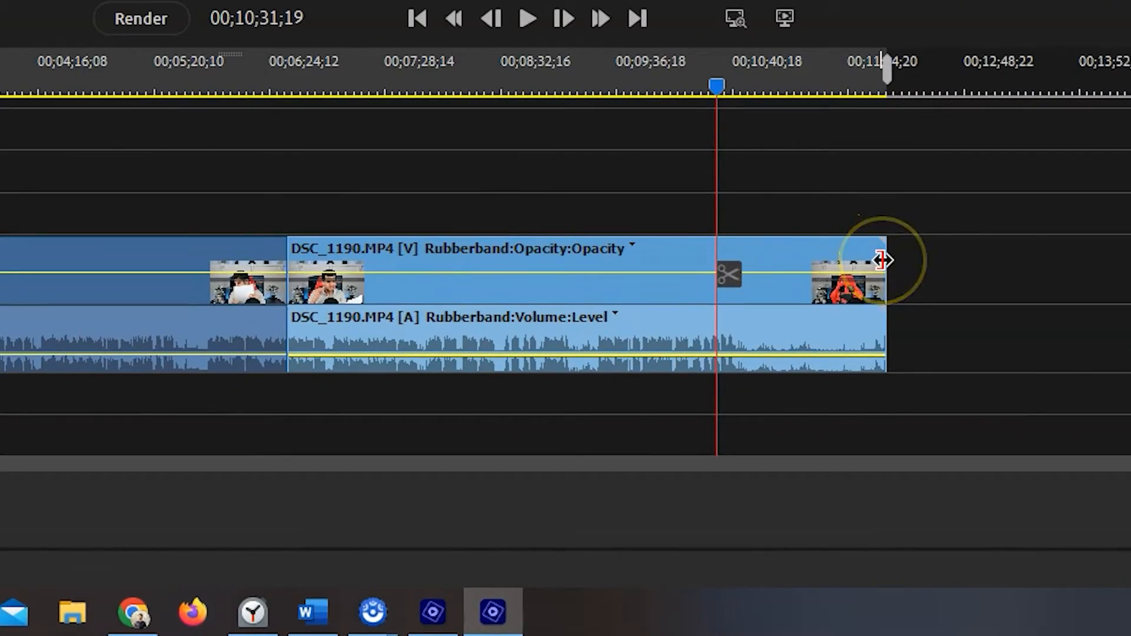
{"action": "left_click_drag", "start_coordinate": [881, 258], "coordinate": [743, 258]}
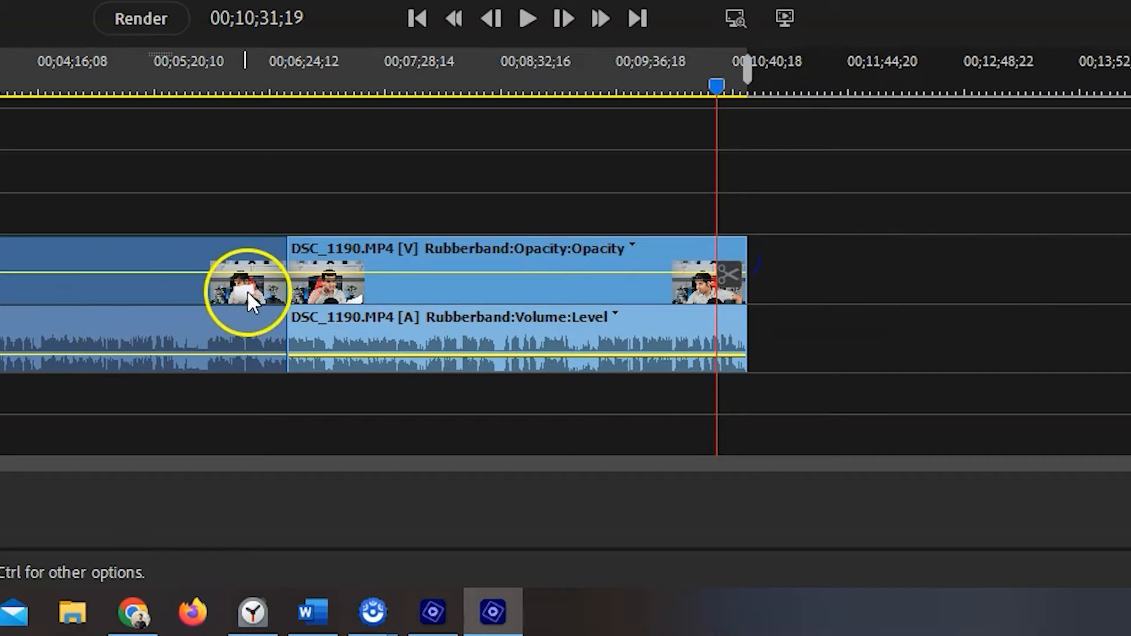
{"action": "left_click_drag", "start_coordinate": [292, 285], "coordinate": [160, 273]}
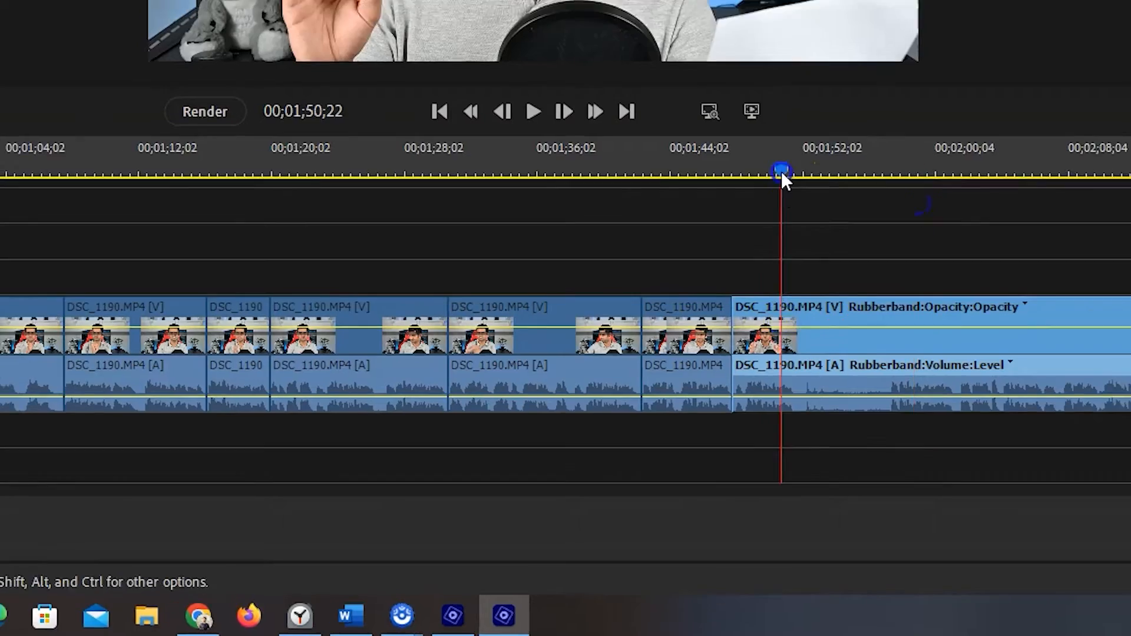
Split the DSC_1190 footage on Video 1 at two further points along the timeline.
{"action": "left_click_drag", "start_coordinate": [782, 176], "coordinate": [803, 298]}
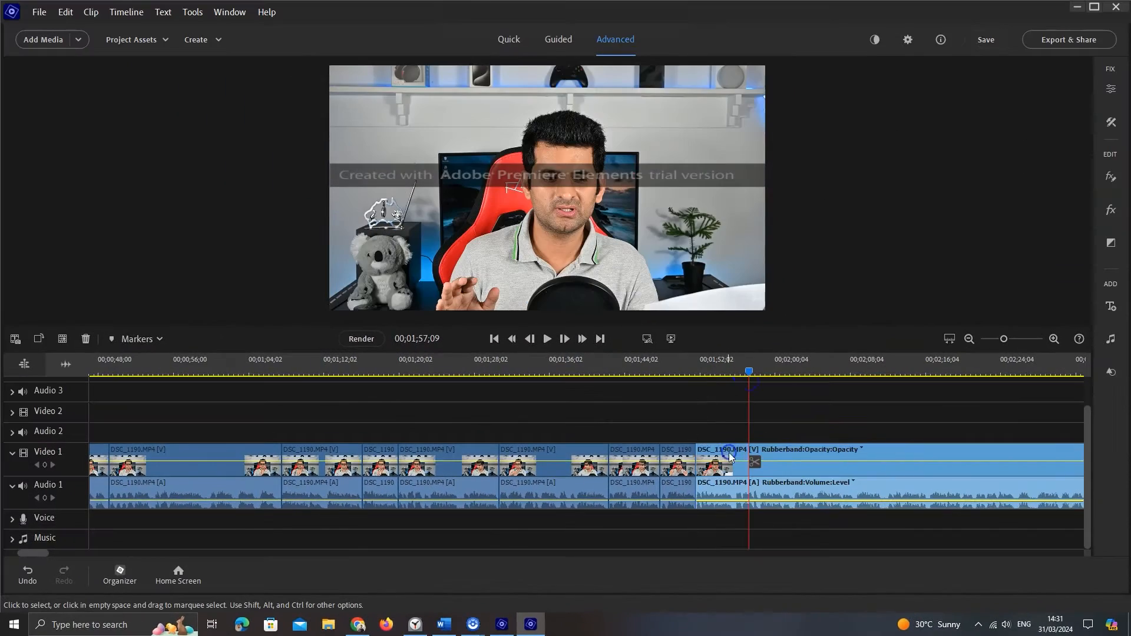
{"action": "left_click_drag", "start_coordinate": [41, 553], "coordinate": [55, 554]}
{"action": "left_click_drag", "start_coordinate": [305, 371], "coordinate": [348, 387]}
{"action": "left_click", "coordinate": [354, 462]}
{"action": "left_click_drag", "start_coordinate": [348, 372], "coordinate": [439, 390]}
{"action": "left_click", "coordinate": [445, 461]}
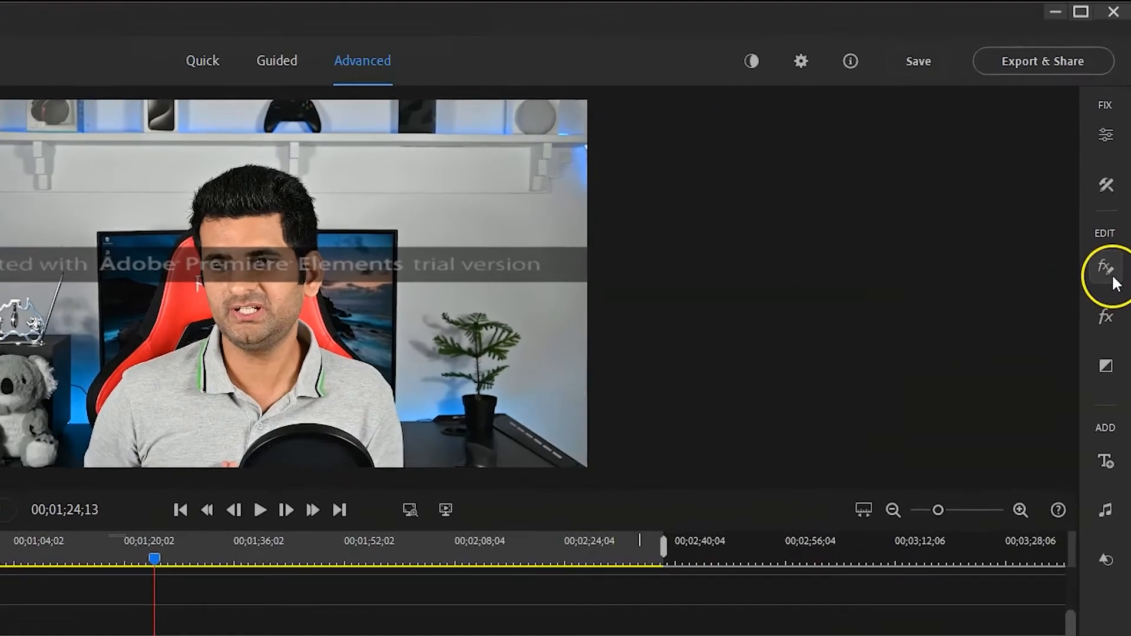
Show the applied effects of the clip at 00;01;24;13 and expand its Motion settings.
{"action": "left_click", "coordinate": [1112, 209]}
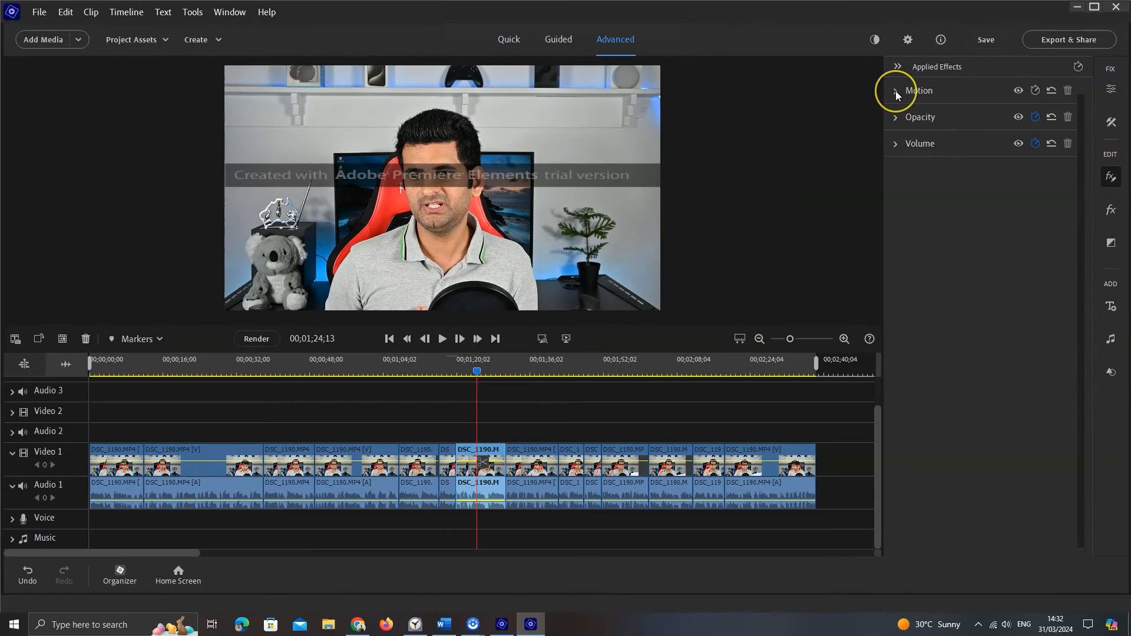
{"action": "left_click", "coordinate": [895, 91]}
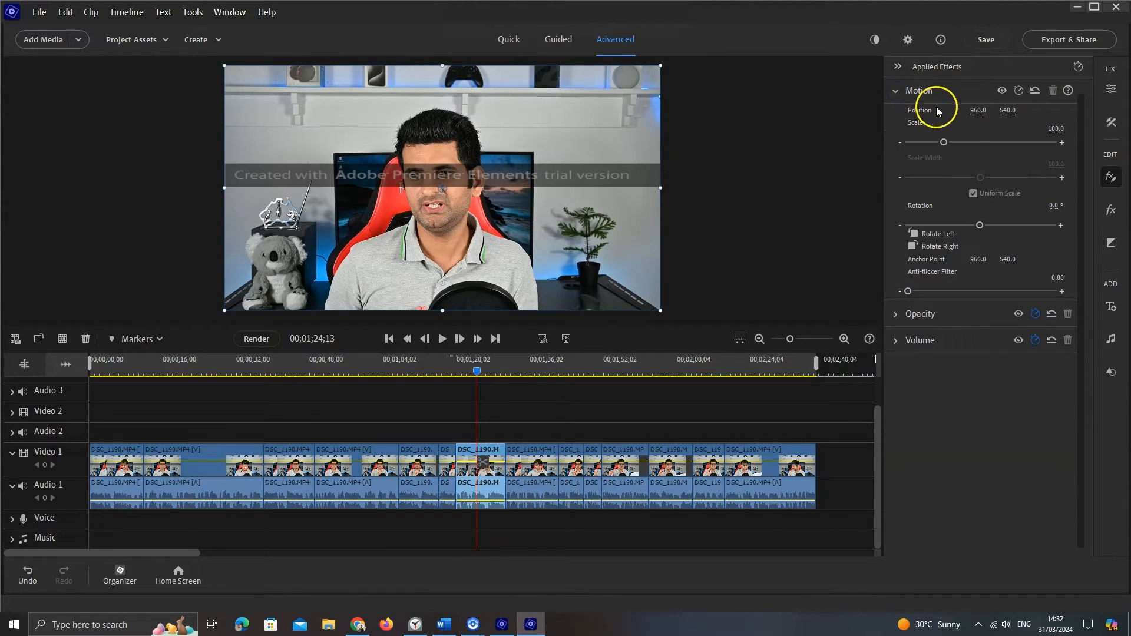
Try changing the horizontal position, scale and rotation of the clip at 00;01;24;13.
{"action": "left_click", "coordinate": [977, 111]}
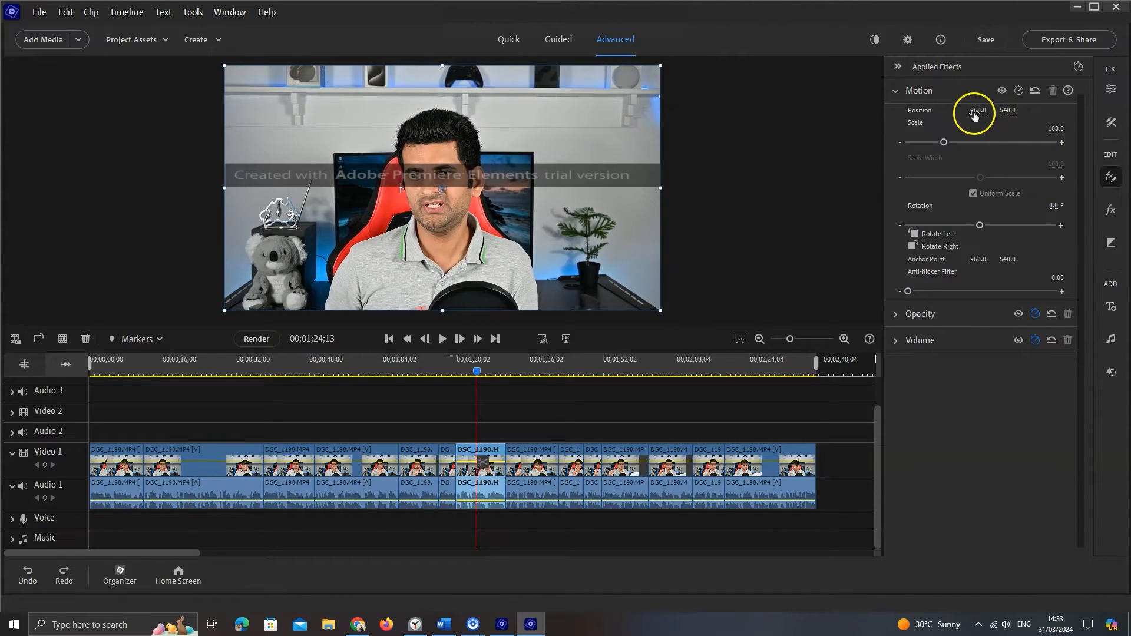
{"action": "mouse_move", "coordinate": [974, 114]}
{"action": "left_mouse_down"}
{"action": "mouse_move", "coordinate": [1001, 110]}
{"action": "mouse_move", "coordinate": [968, 113]}
{"action": "left_mouse_up"}
{"action": "key", "text": "ctrl+z"}
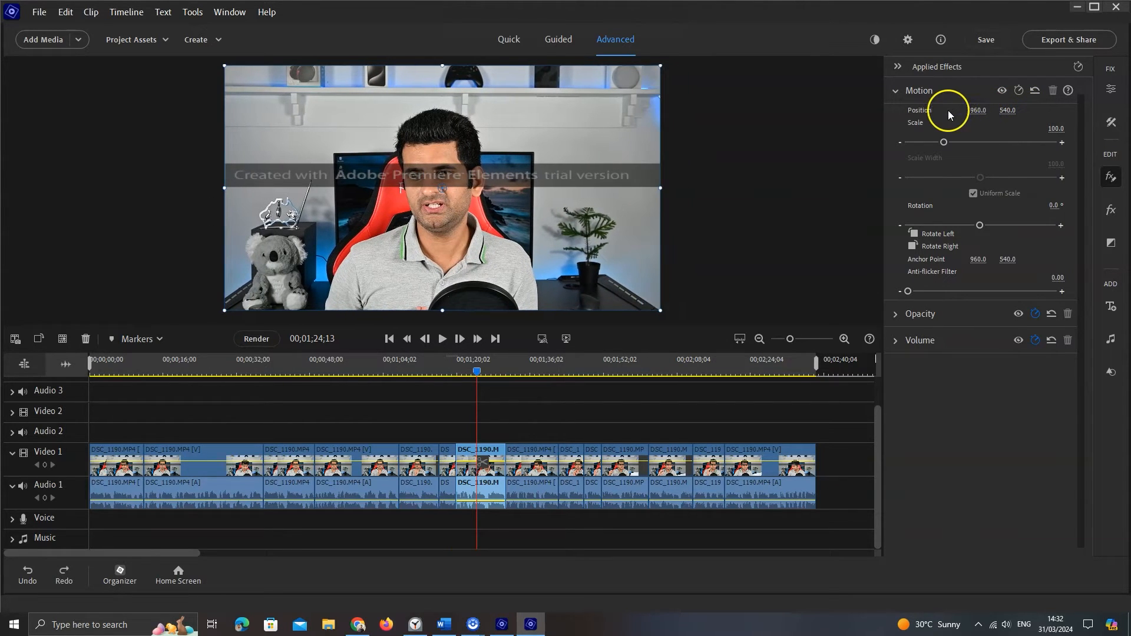
{"action": "left_click_drag", "start_coordinate": [943, 142], "coordinate": [947, 142]}
{"action": "left_click_drag", "start_coordinate": [979, 225], "coordinate": [1009, 227]}
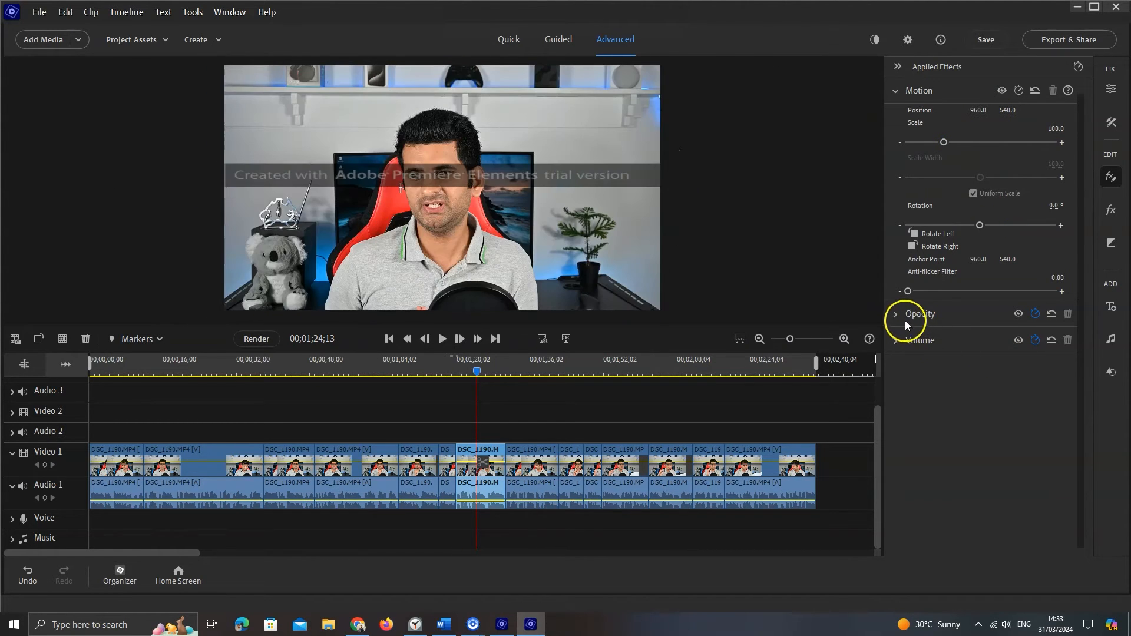
Set the opacity of the clip at 00;01;24;13 to 96.7%.
{"action": "left_click", "coordinate": [894, 314]}
{"action": "left_click_drag", "start_coordinate": [1051, 156], "coordinate": [1046, 156]}
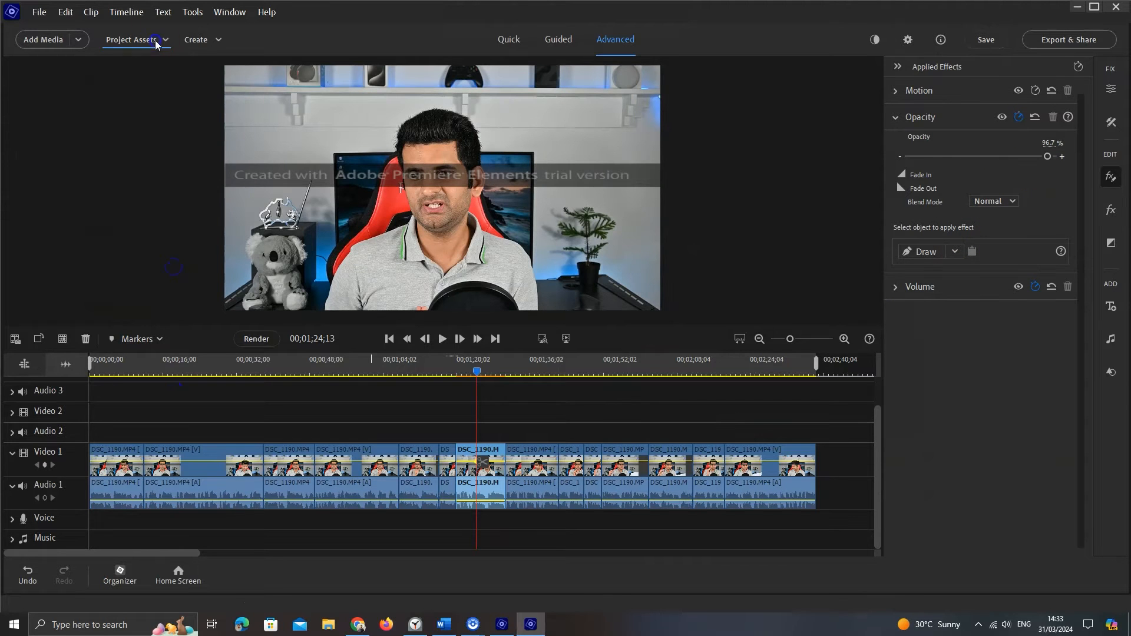
Place "The Difference Be..." image on Video 2 at 00;01;24;13 and lower its opacity.
{"action": "left_click", "coordinate": [132, 39]}
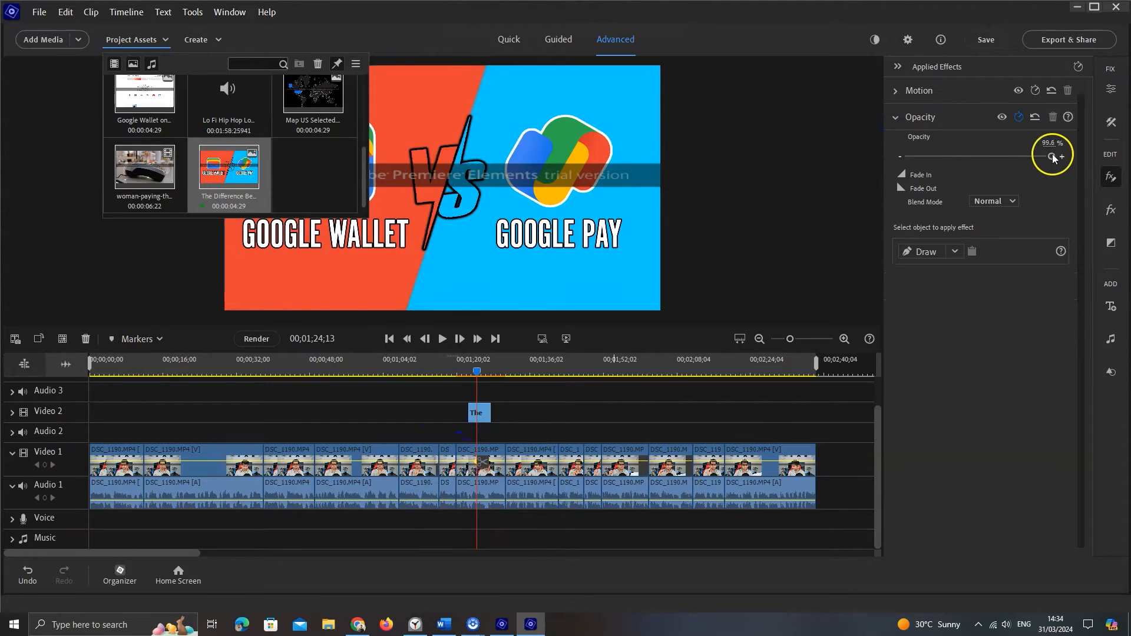
{"action": "left_click_drag", "start_coordinate": [1052, 156], "coordinate": [953, 165]}
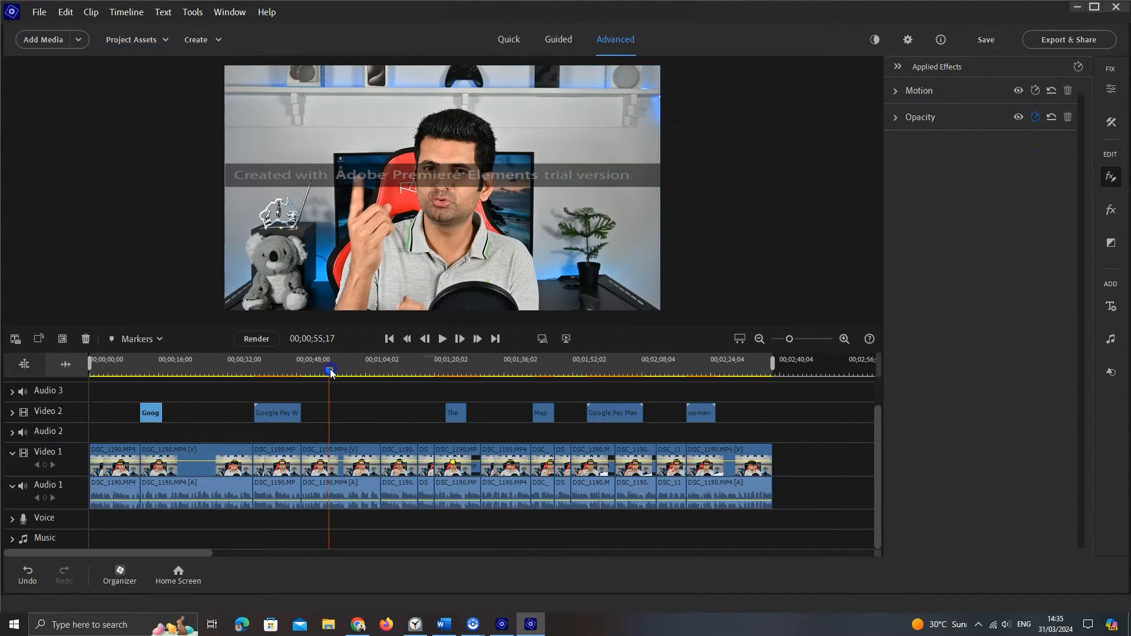
Unlink the audio and video of the DSC_1190 clip at 00;00;55;17 on Video 1.
{"action": "left_click", "coordinate": [344, 468]}
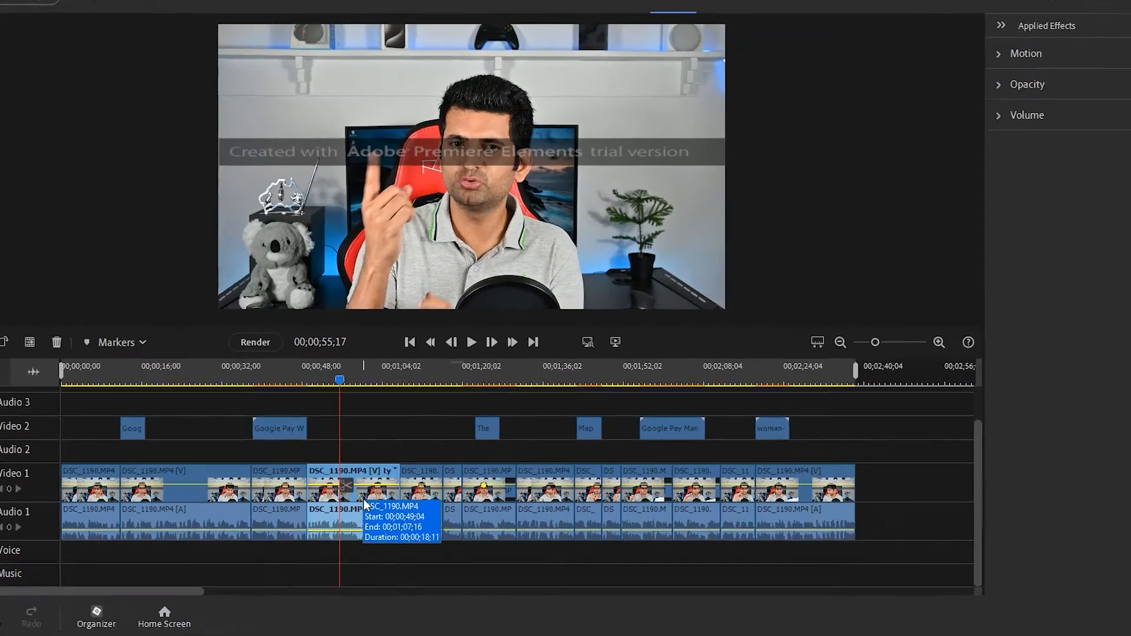
{"action": "right_click", "coordinate": [349, 478]}
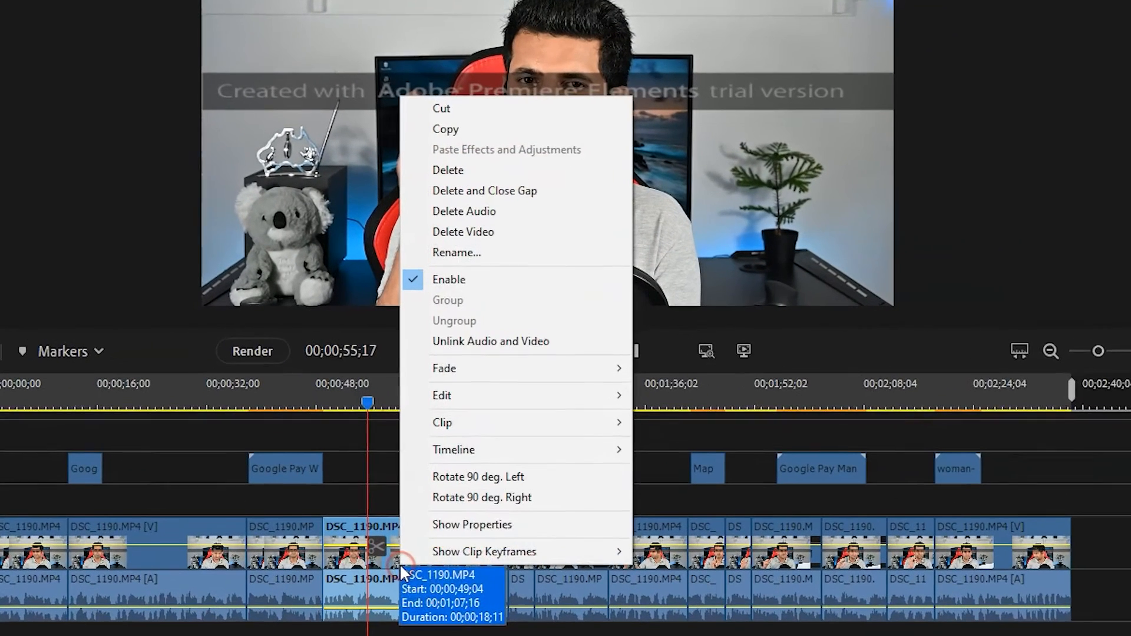
{"action": "left_click", "coordinate": [516, 344]}
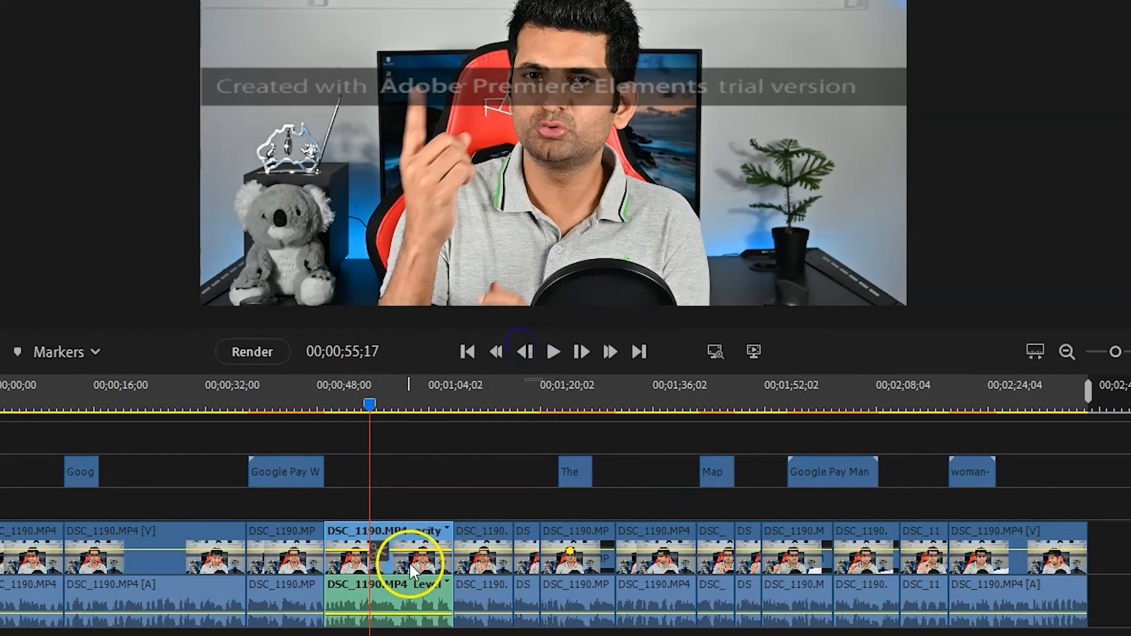
{"action": "left_click", "coordinate": [433, 635]}
Trim the unlinked video's end back to 00;00;55;17 and move the "Google Pay W" clip from Video 2 into the gap on Video 1.
{"action": "left_click", "coordinate": [417, 564]}
{"action": "left_click", "coordinate": [417, 601]}
{"action": "left_click", "coordinate": [424, 555]}
{"action": "left_click_drag", "start_coordinate": [444, 541], "coordinate": [367, 536]}
{"action": "left_click_drag", "start_coordinate": [282, 470], "coordinate": [422, 539]}
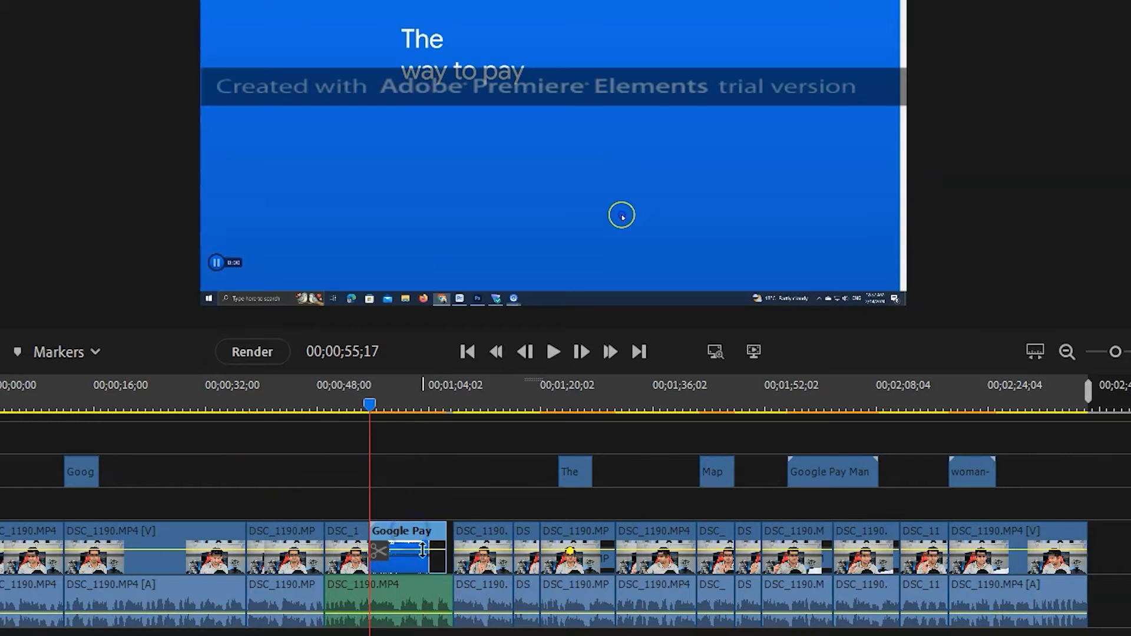
{"action": "left_click_drag", "start_coordinate": [1115, 352], "coordinate": [1125, 352]}
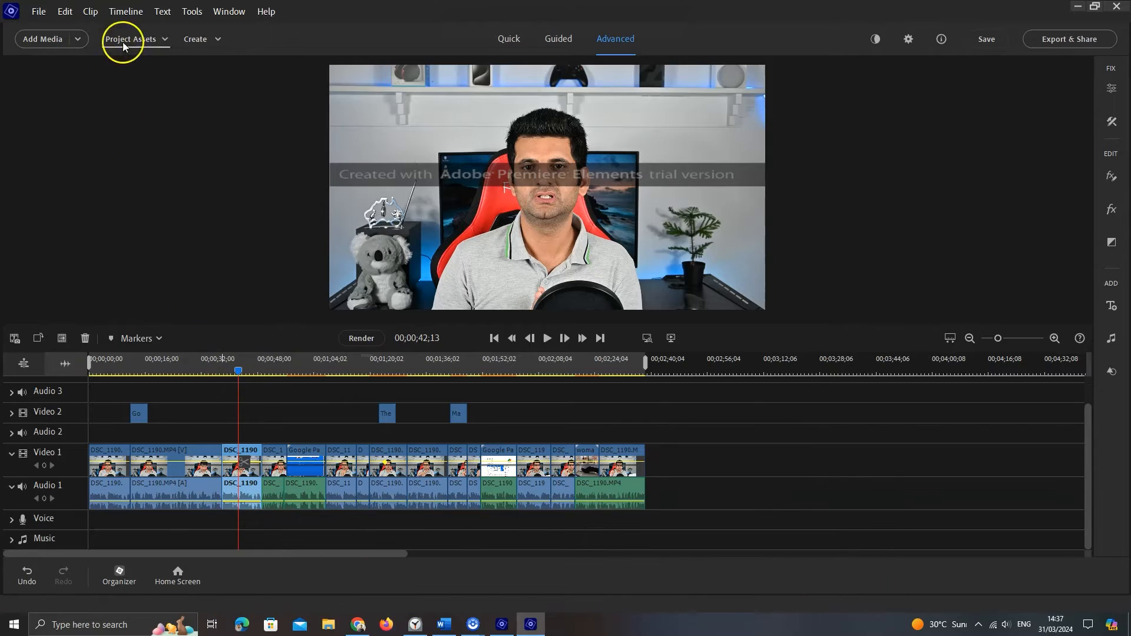
Add a default text title reading "Google Pay vs Wallet" at 00;00;42;13 and move the text to the lower part of the frame.
{"action": "left_click", "coordinate": [158, 16]}
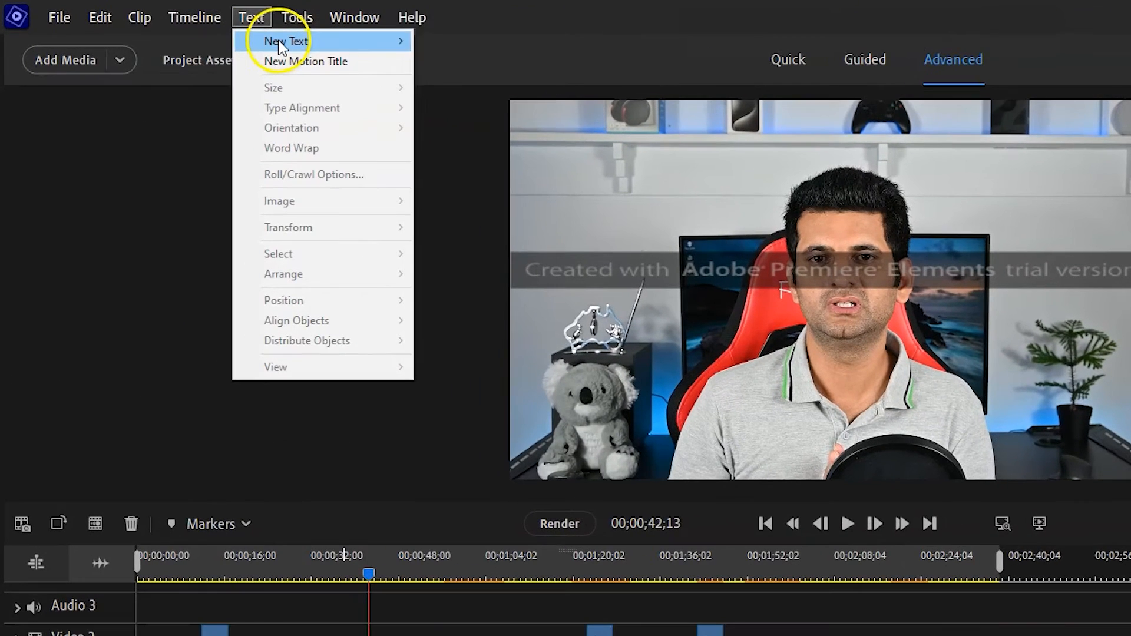
{"action": "left_click", "coordinate": [180, 26]}
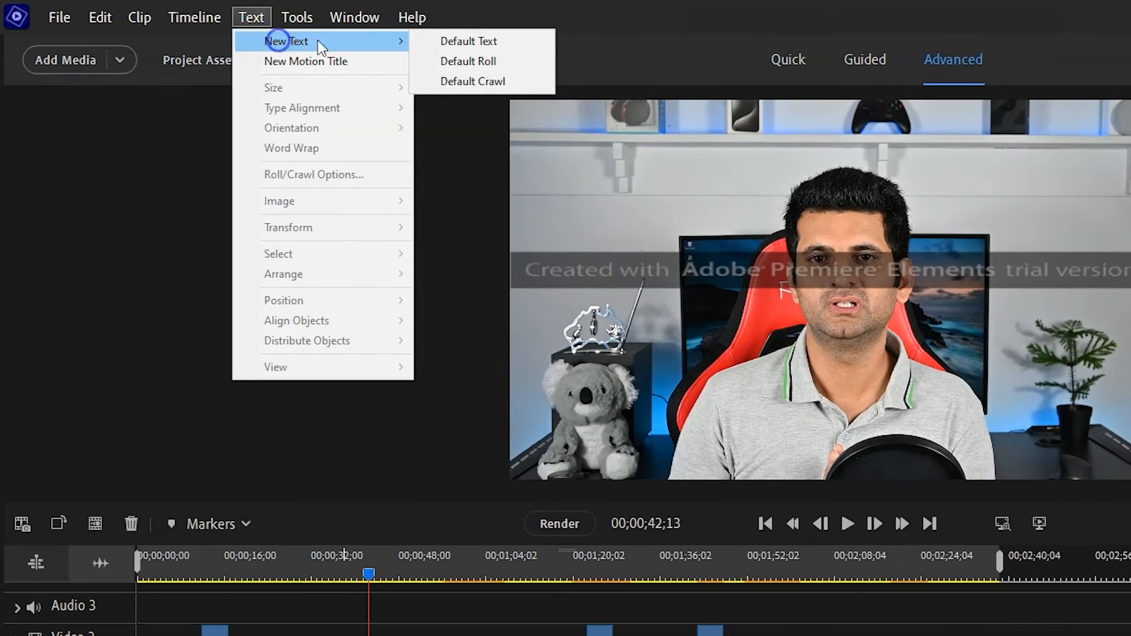
{"action": "left_click", "coordinate": [474, 41]}
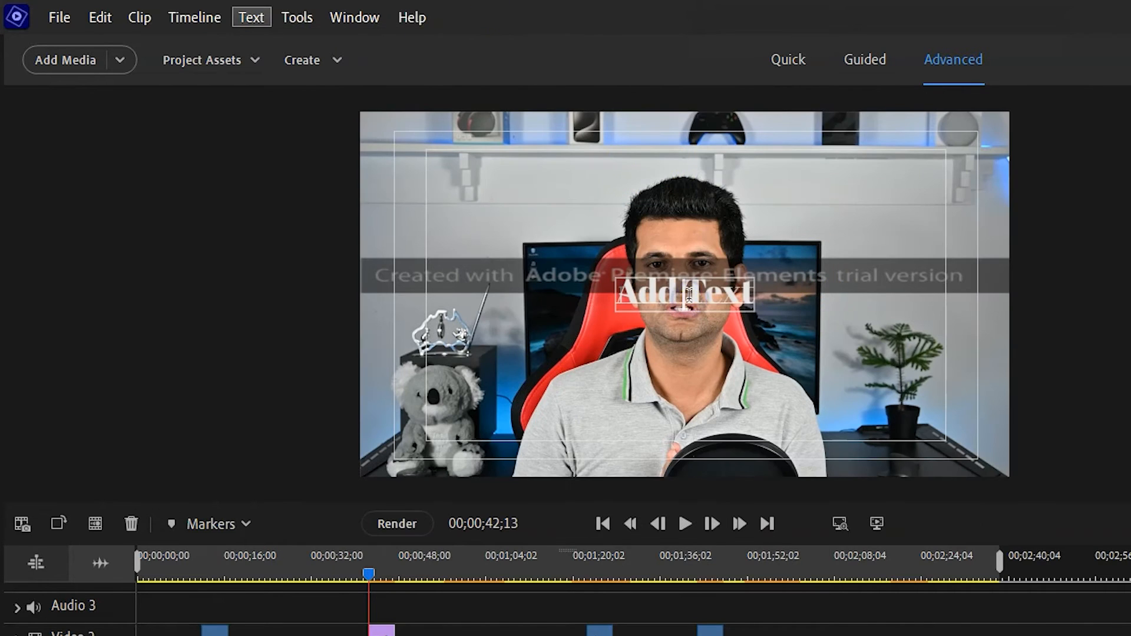
{"action": "type", "text": "Google Pay vs Wallet"}
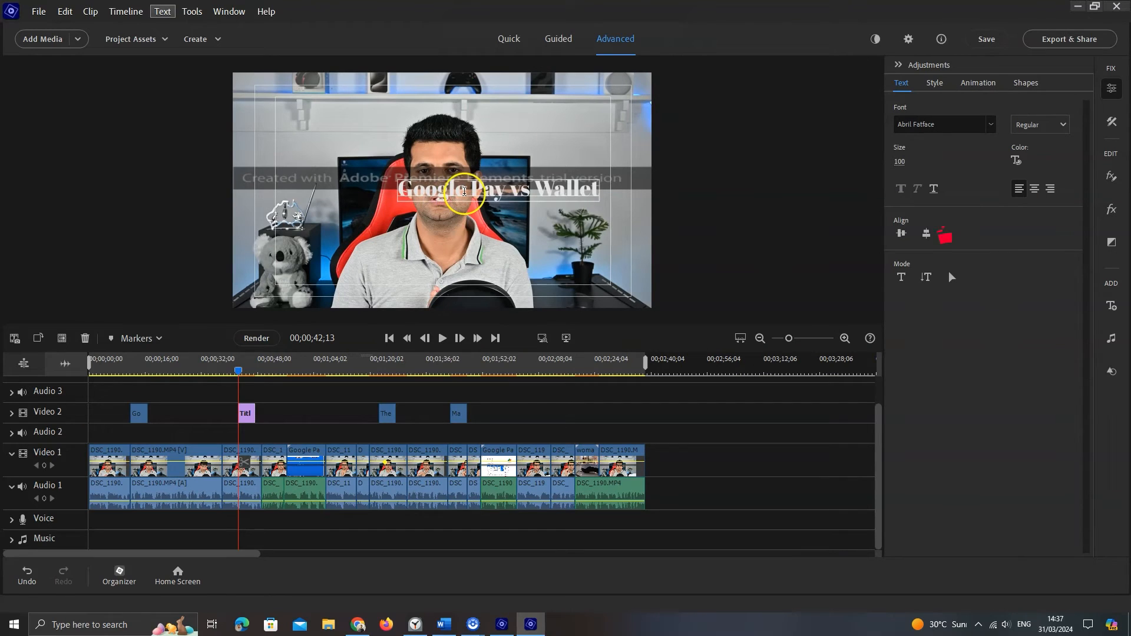
{"action": "left_click", "coordinate": [951, 276]}
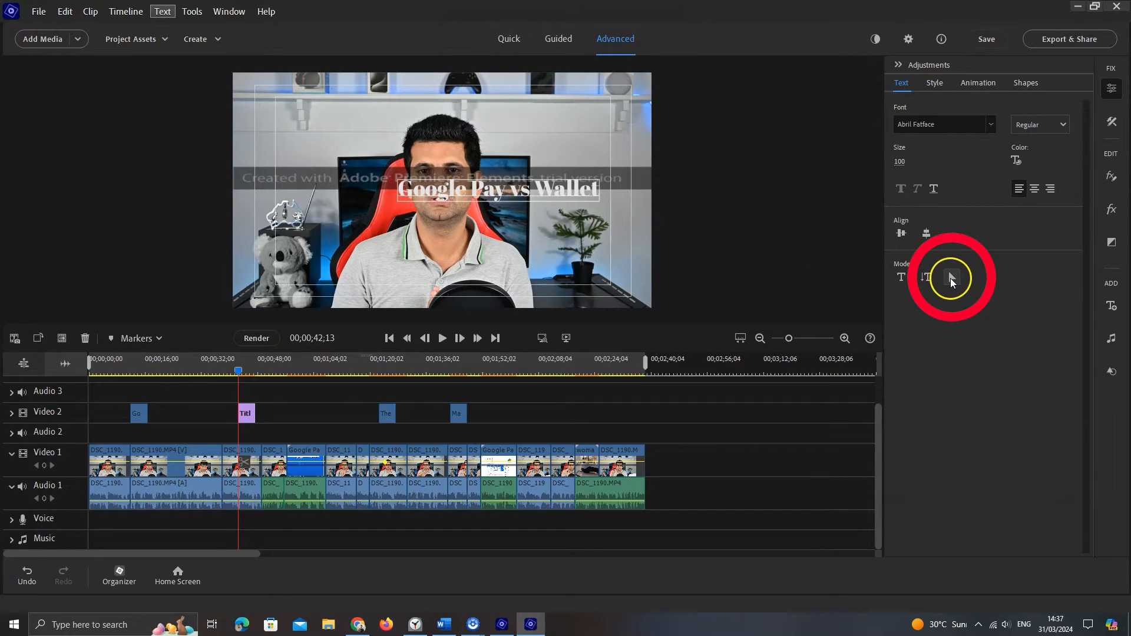
{"action": "mouse_move", "coordinate": [559, 201]}
{"action": "left_mouse_down"}
{"action": "mouse_move", "coordinate": [506, 268]}
{"action": "mouse_move", "coordinate": [465, 269]}
{"action": "mouse_move", "coordinate": [492, 265]}
{"action": "left_mouse_up"}
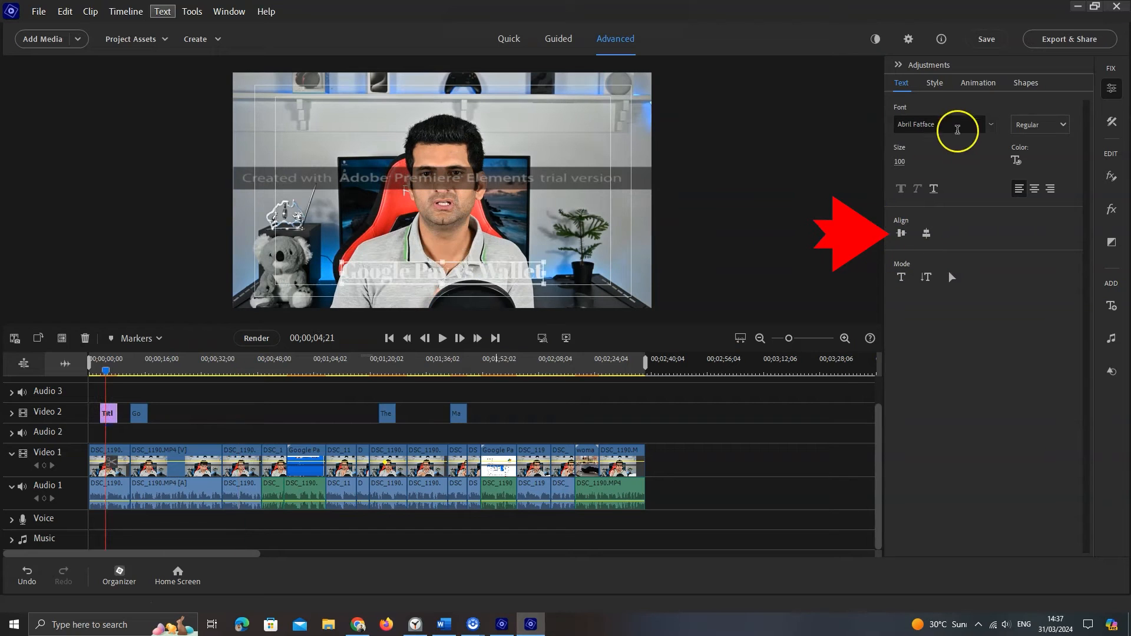
Set the title's font to Alternate Gothic No1 D and centre its text.
{"action": "left_click", "coordinate": [990, 124]}
{"action": "left_click", "coordinate": [978, 374]}
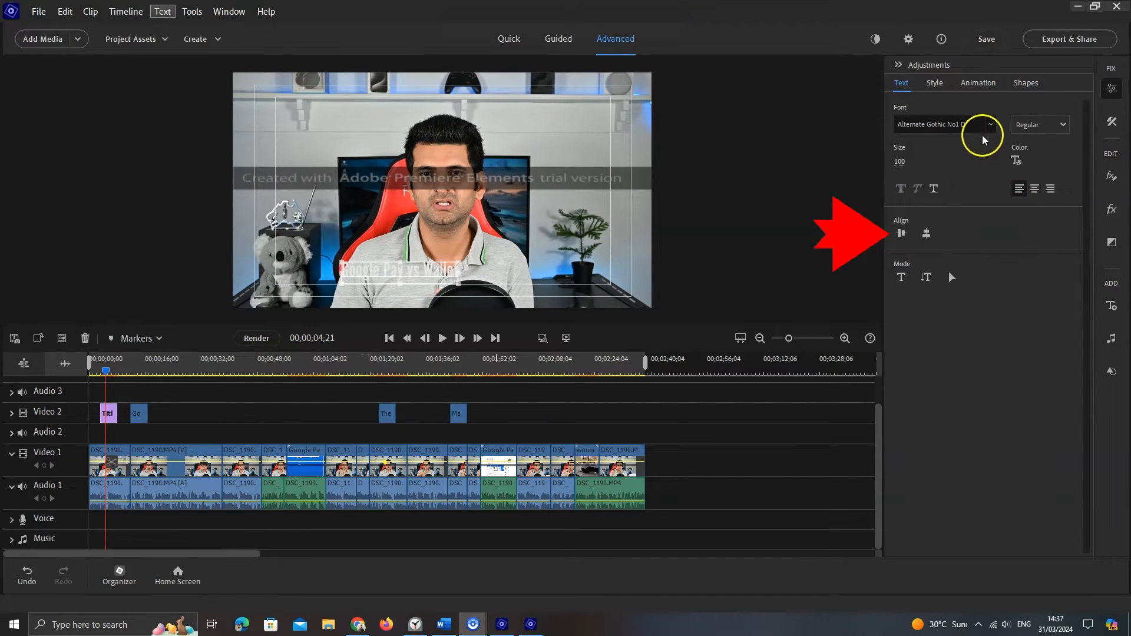
{"action": "left_click", "coordinate": [1036, 189]}
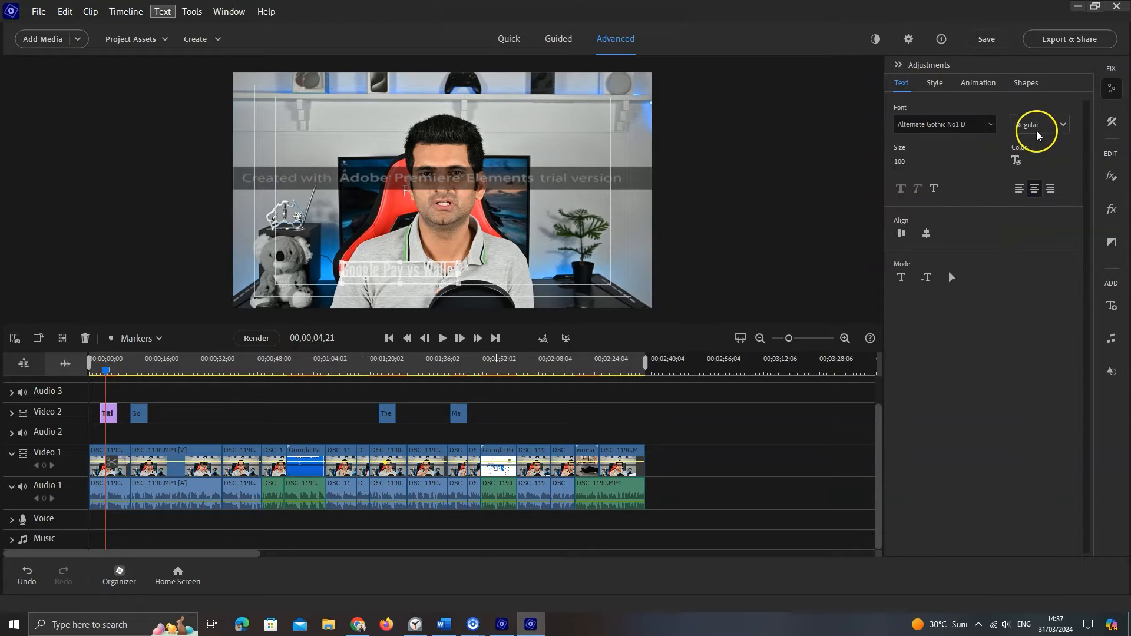
Give the "Google Pay vs Wallet" title a linear gradient fill from green to red.
{"action": "left_click", "coordinate": [1016, 159]}
{"action": "left_click_drag", "start_coordinate": [552, 153], "coordinate": [764, 128]}
{"action": "left_click", "coordinate": [788, 294]}
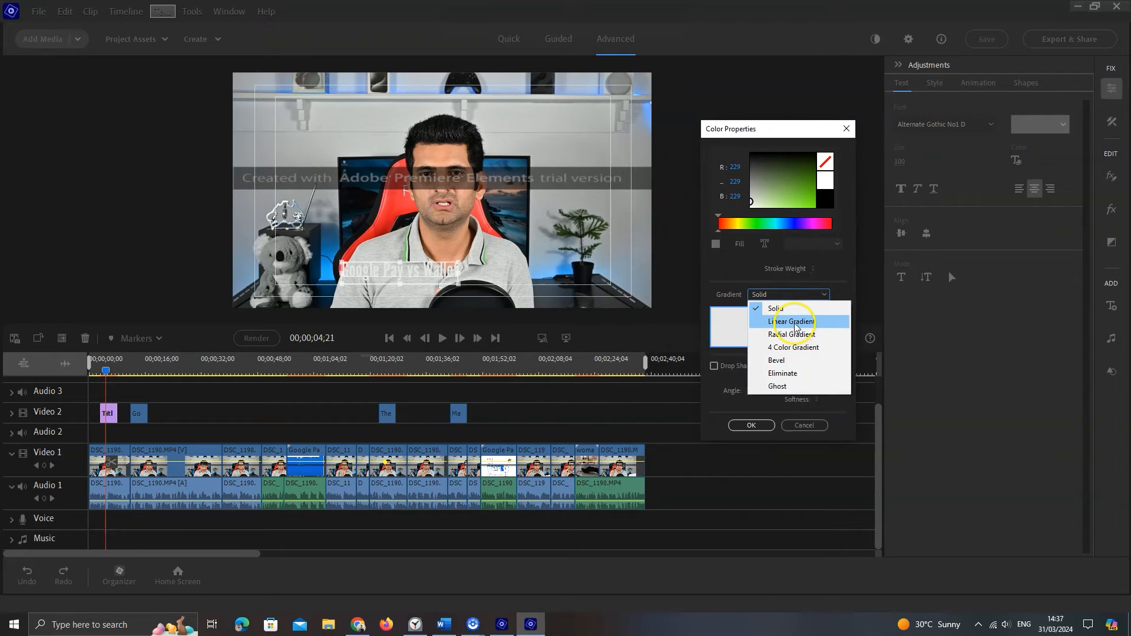
{"action": "left_click", "coordinate": [792, 321]}
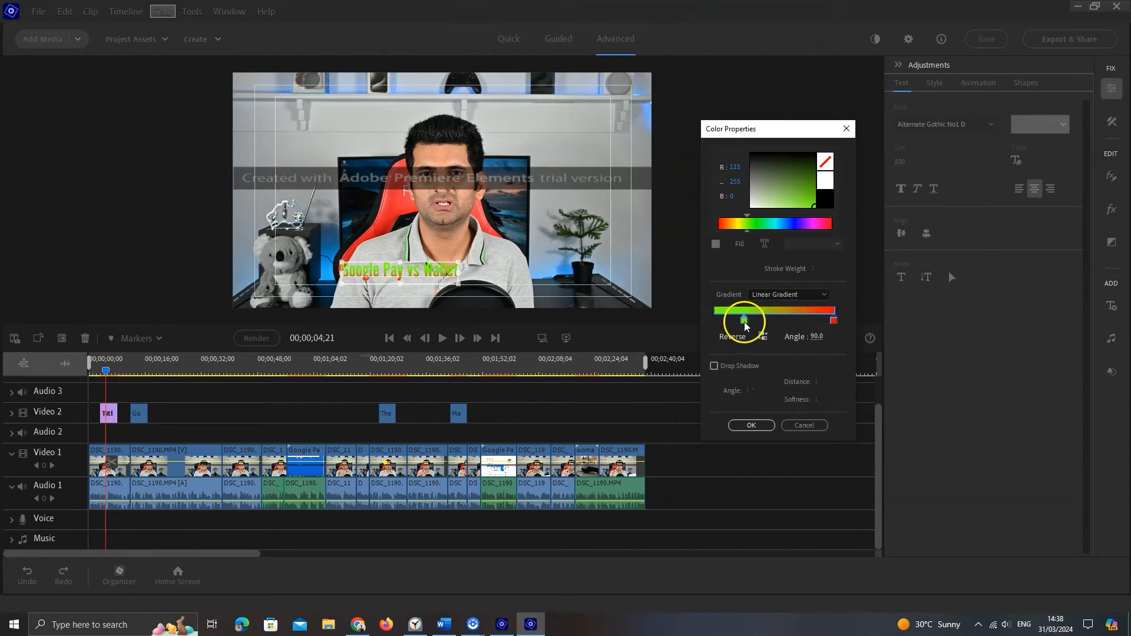
{"action": "left_click", "coordinate": [750, 423]}
Apply the EccentricStd Gold 45 text style to the "Google Pay vs Wallet" title.
{"action": "left_click", "coordinate": [934, 83]}
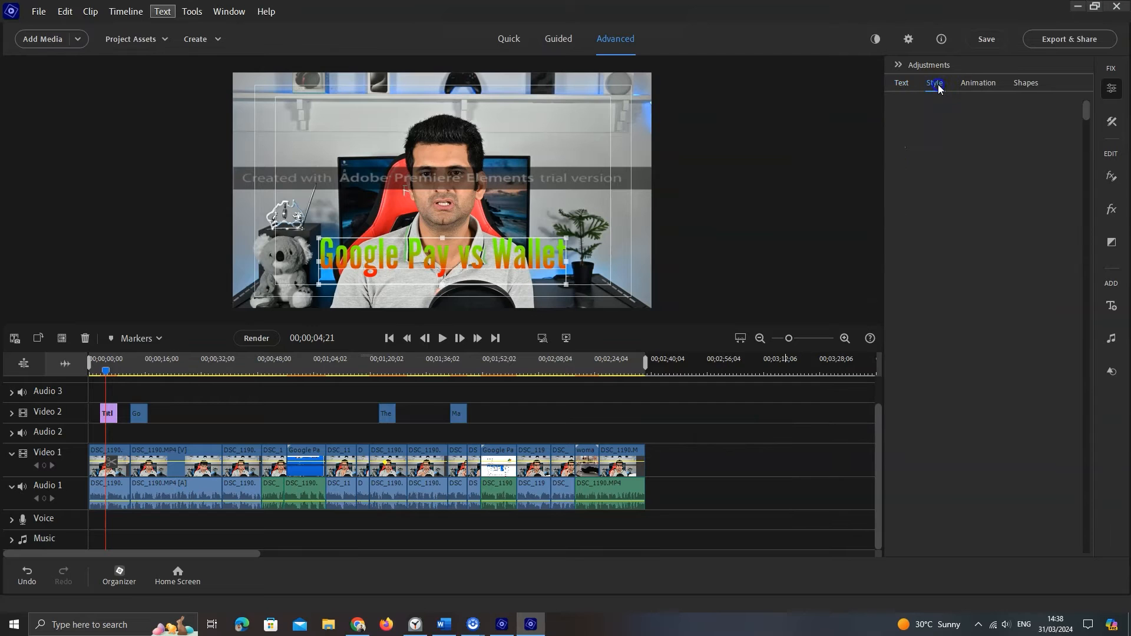
{"action": "scroll", "coordinate": [969, 294], "scroll_direction": "down", "scroll_amount": 5}
{"action": "left_click", "coordinate": [934, 235]}
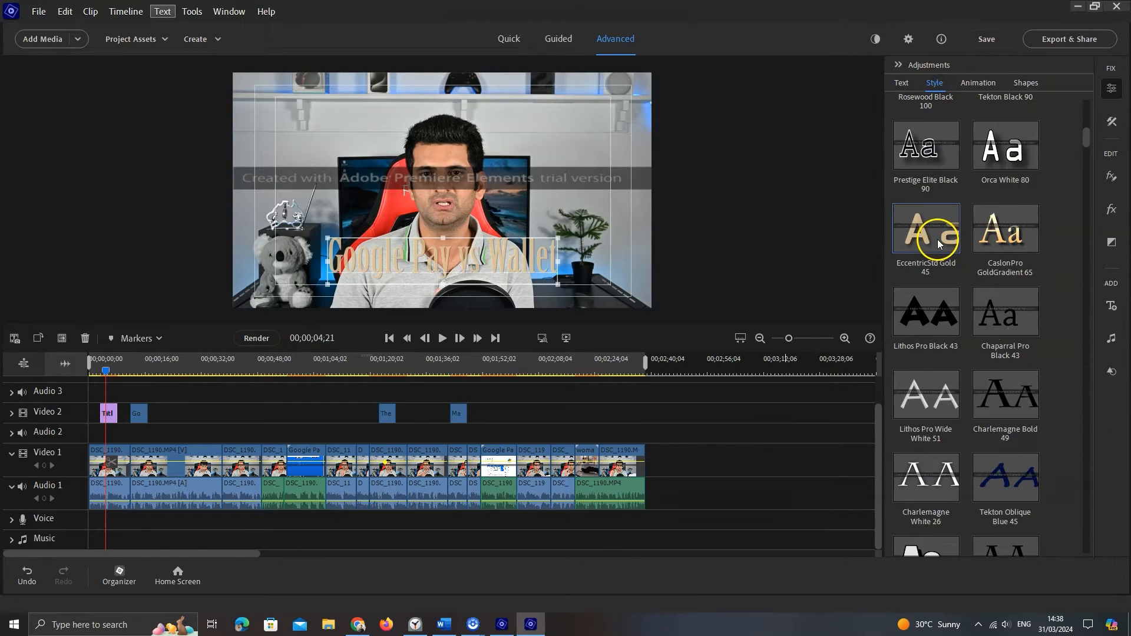
Apply the FadeOutCompress animation to the "Google Pay vs Wallet" title and play it back.
{"action": "left_click", "coordinate": [986, 84]}
{"action": "left_click", "coordinate": [1015, 159]}
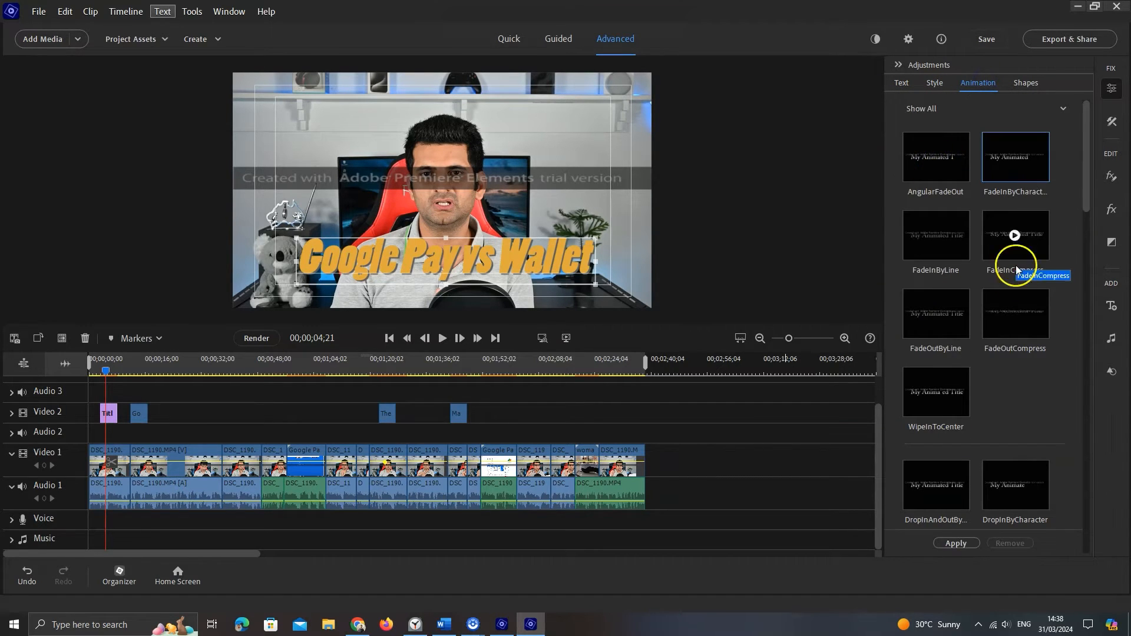
{"action": "left_click", "coordinate": [1013, 318]}
{"action": "left_click", "coordinate": [951, 543]}
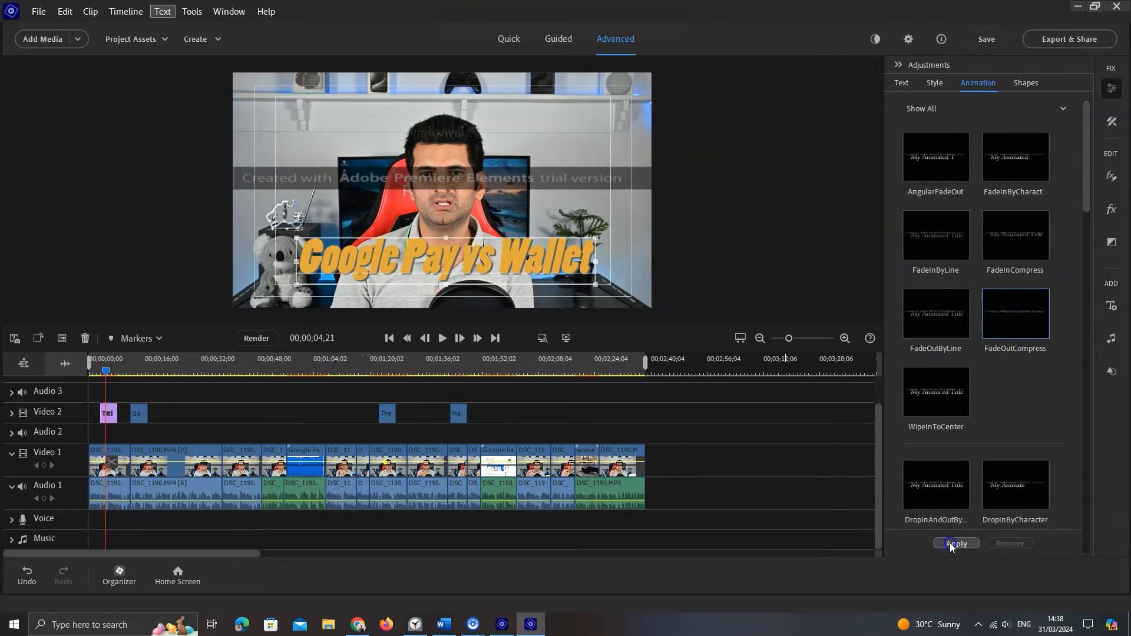
{"action": "left_click", "coordinate": [434, 454]}
{"action": "left_click", "coordinate": [548, 338]}
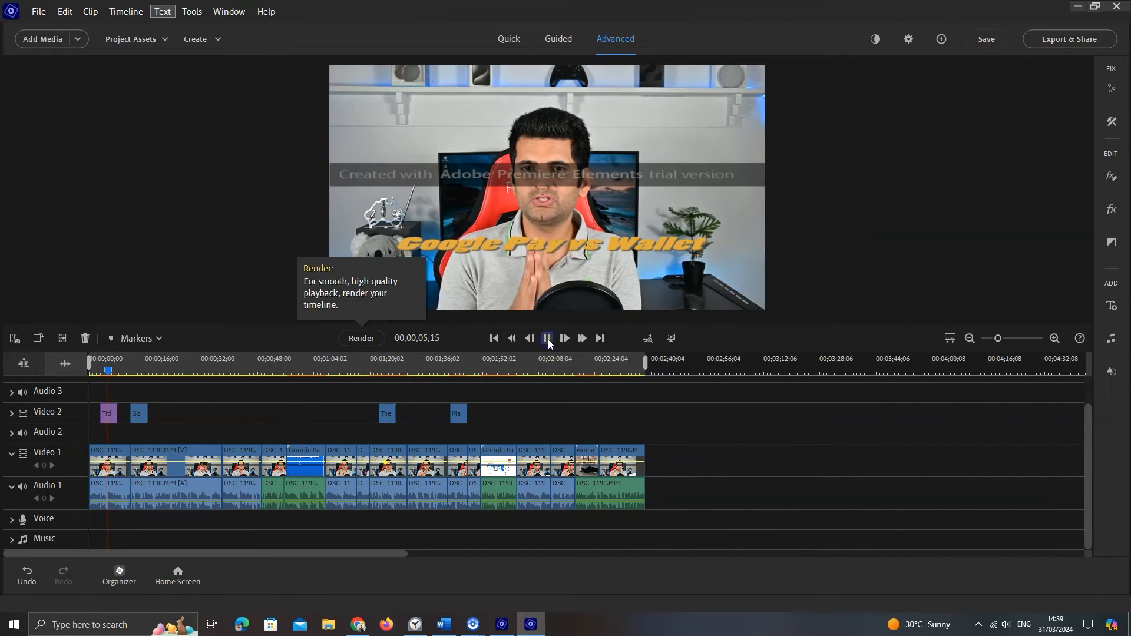
Add the "YOUR TEXT GOES HERE" motion title on Video 2 over the end of the footage and replace the word YOUR with THANKS.
{"action": "left_click", "coordinate": [1113, 308]}
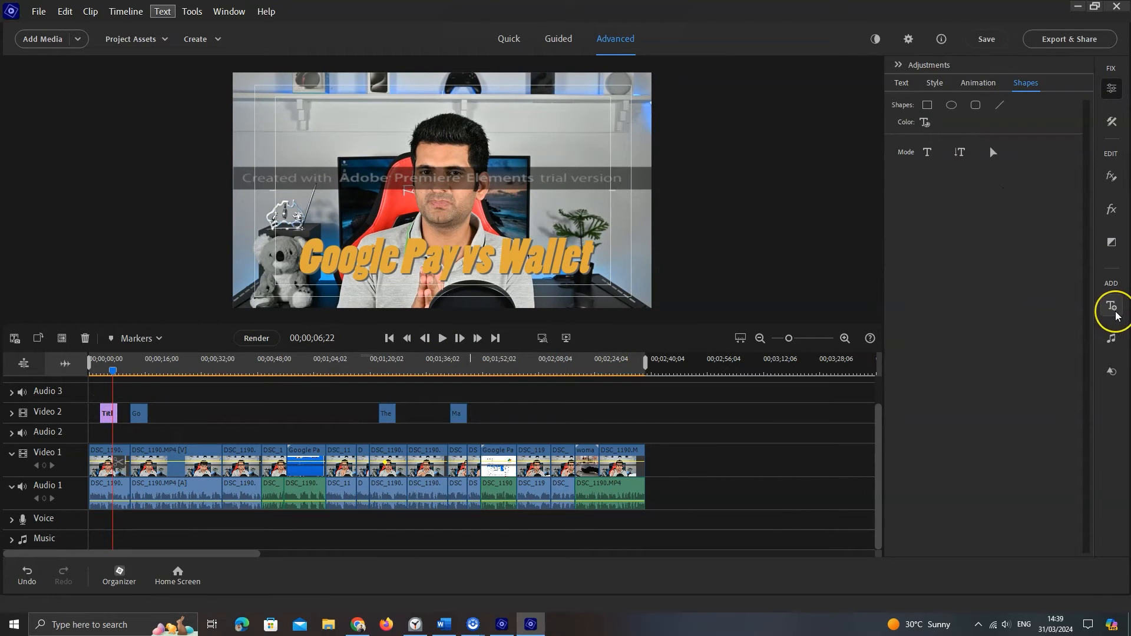
{"action": "left_click_drag", "start_coordinate": [1086, 156], "coordinate": [1086, 350]}
{"action": "left_click_drag", "start_coordinate": [989, 323], "coordinate": [630, 415]}
{"action": "left_click", "coordinate": [629, 372]}
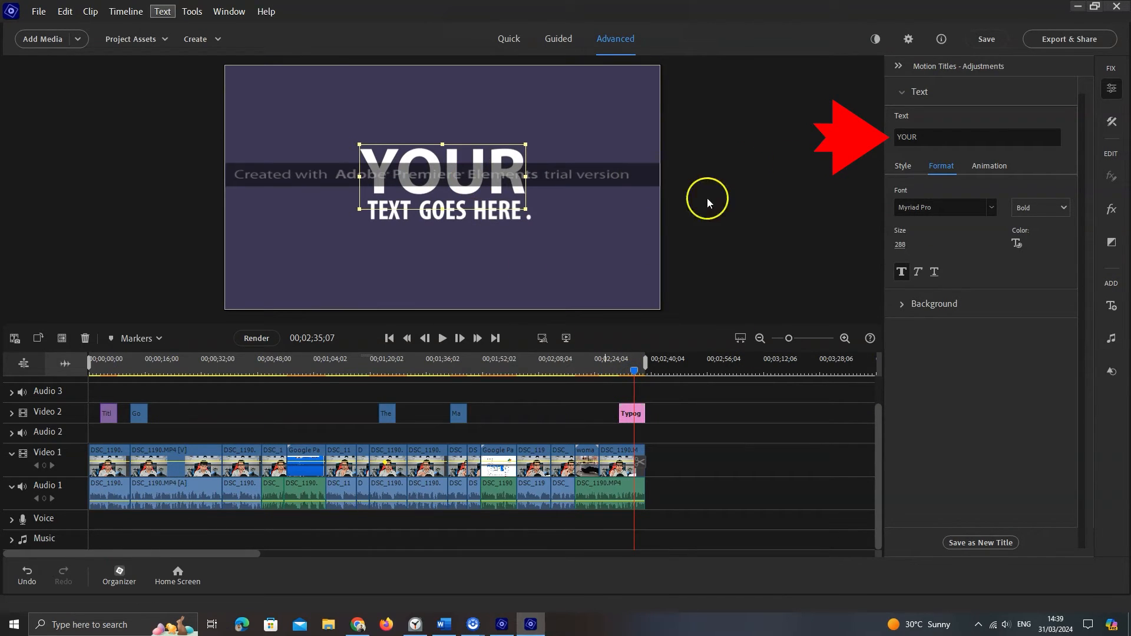
{"action": "left_click", "coordinate": [926, 138]}
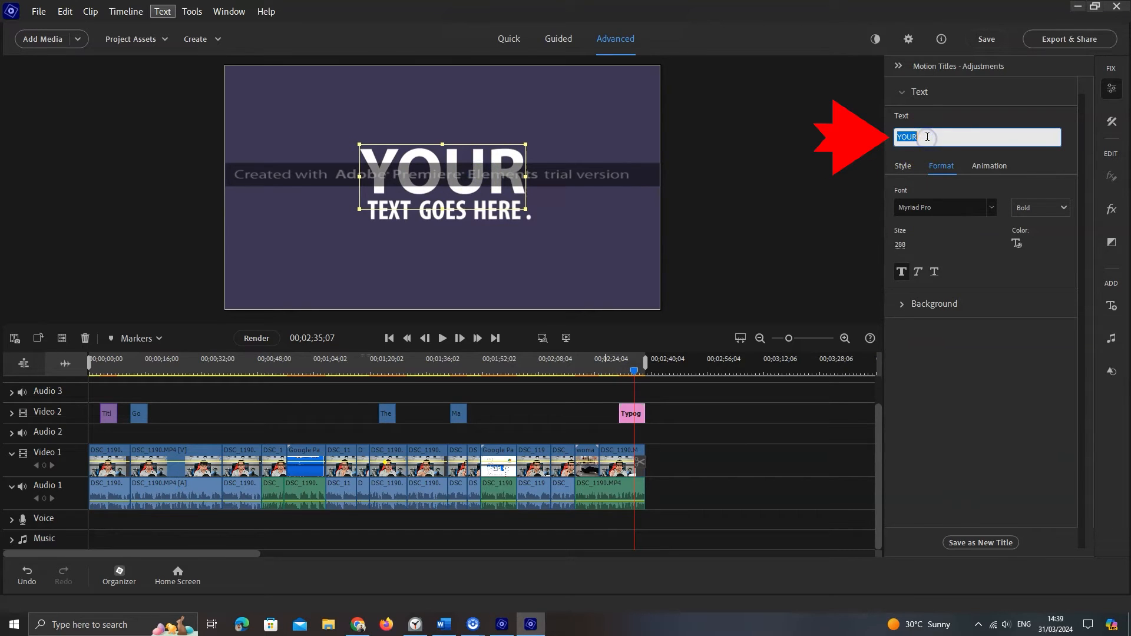
{"action": "type", "text": "THANKS"}
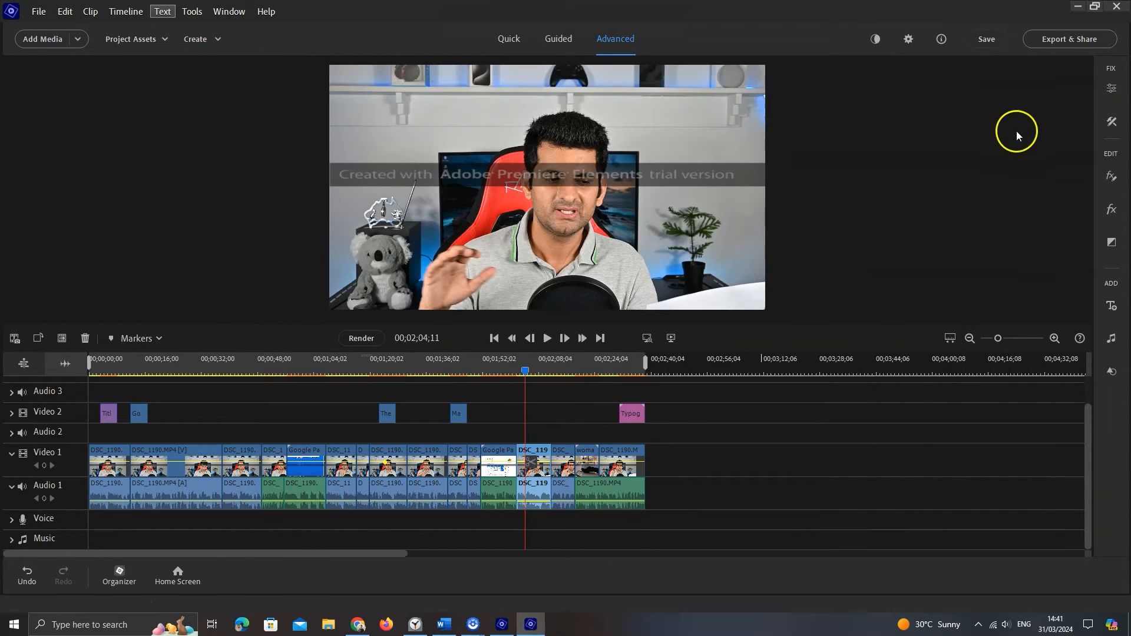
Run Smart Fix on the DSC_1190 clip at 00;02;04;11.
{"action": "left_click", "coordinate": [1111, 87]}
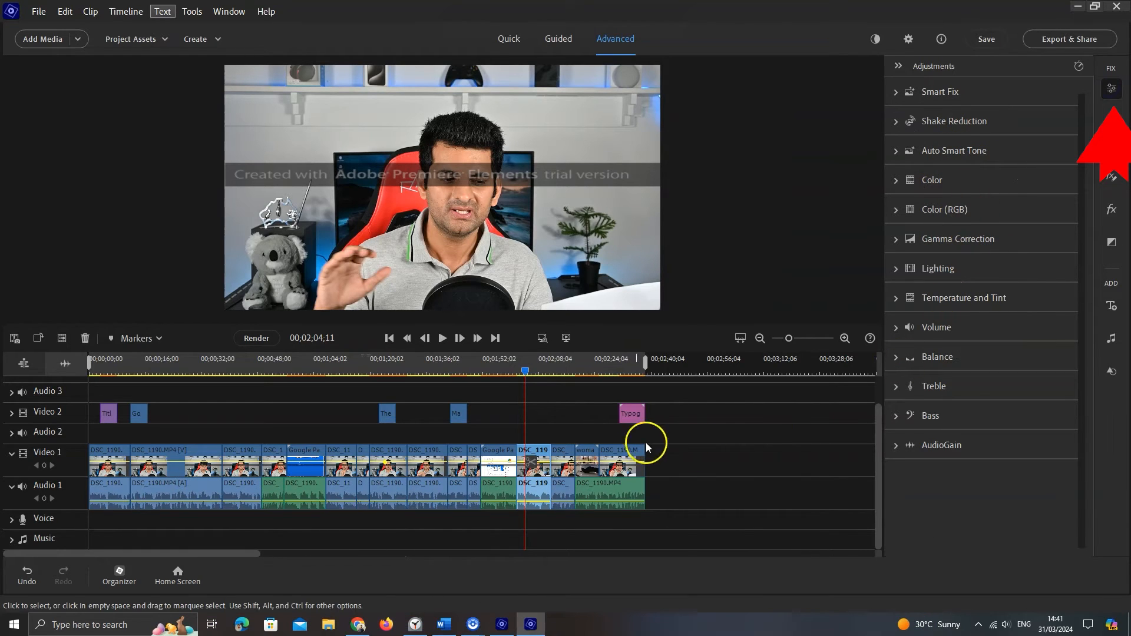
{"action": "left_click", "coordinate": [895, 93]}
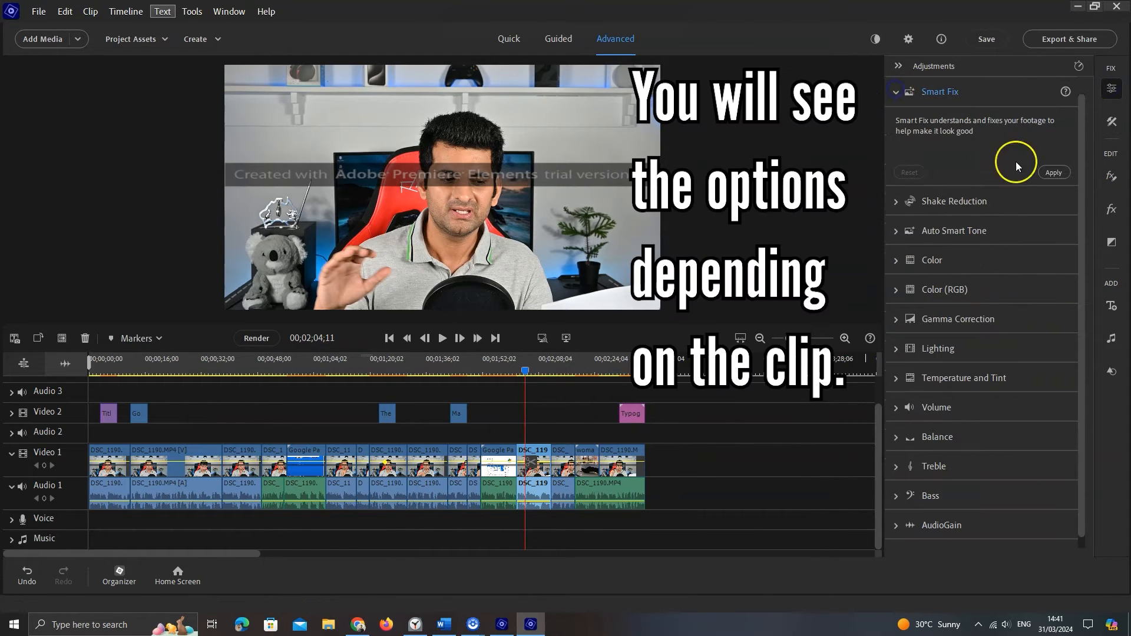
{"action": "left_click", "coordinate": [1042, 172]}
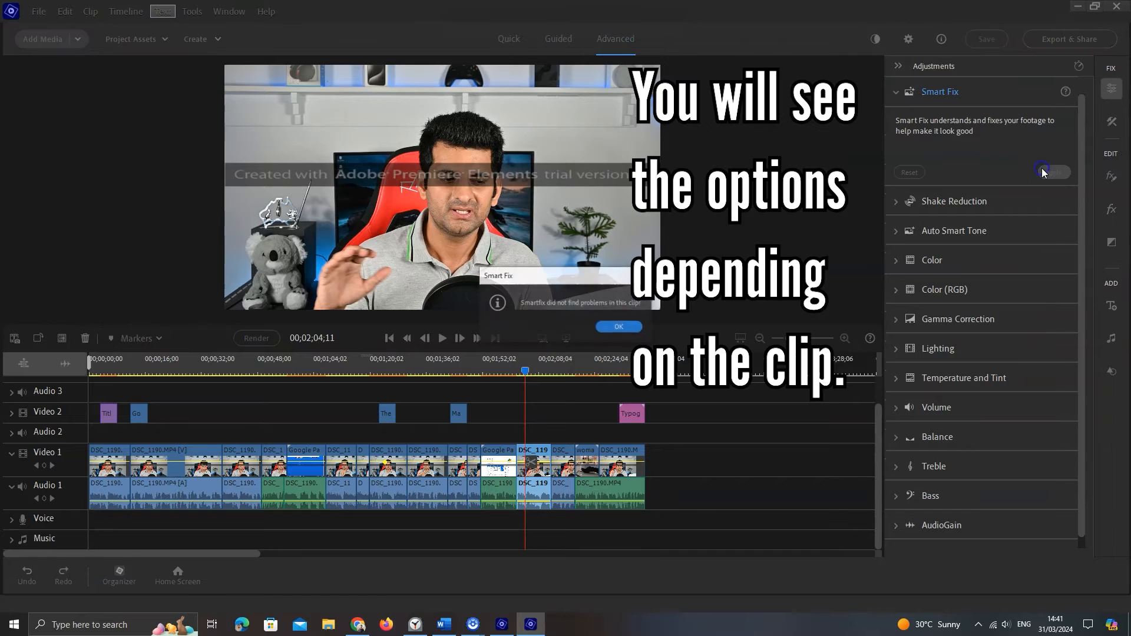
{"action": "left_click", "coordinate": [615, 326]}
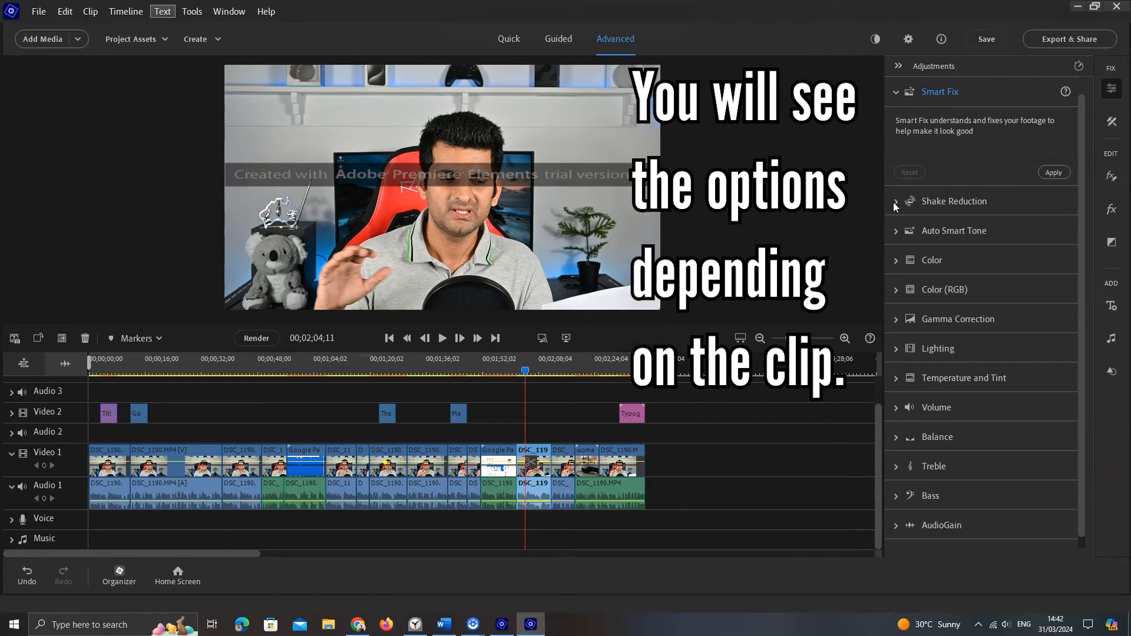
Look at the Shake Reduction options and apply Auto Smart Tone to the clip at 00;02;04;11.
{"action": "left_click", "coordinate": [936, 201]}
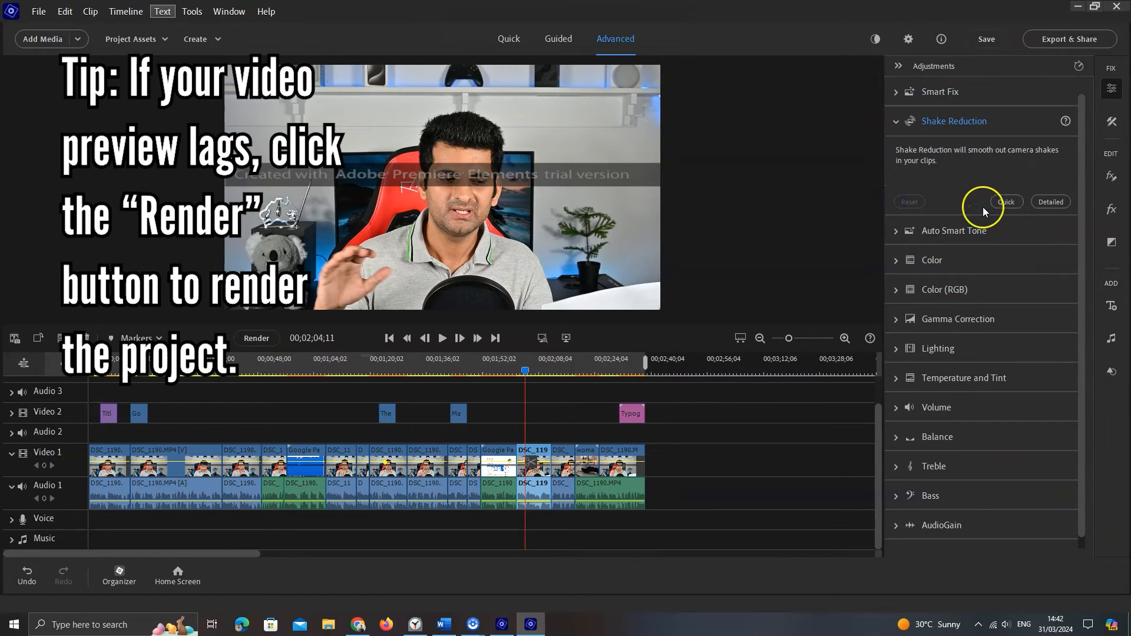
{"action": "left_click", "coordinate": [889, 232]}
{"action": "left_click", "coordinate": [1019, 231]}
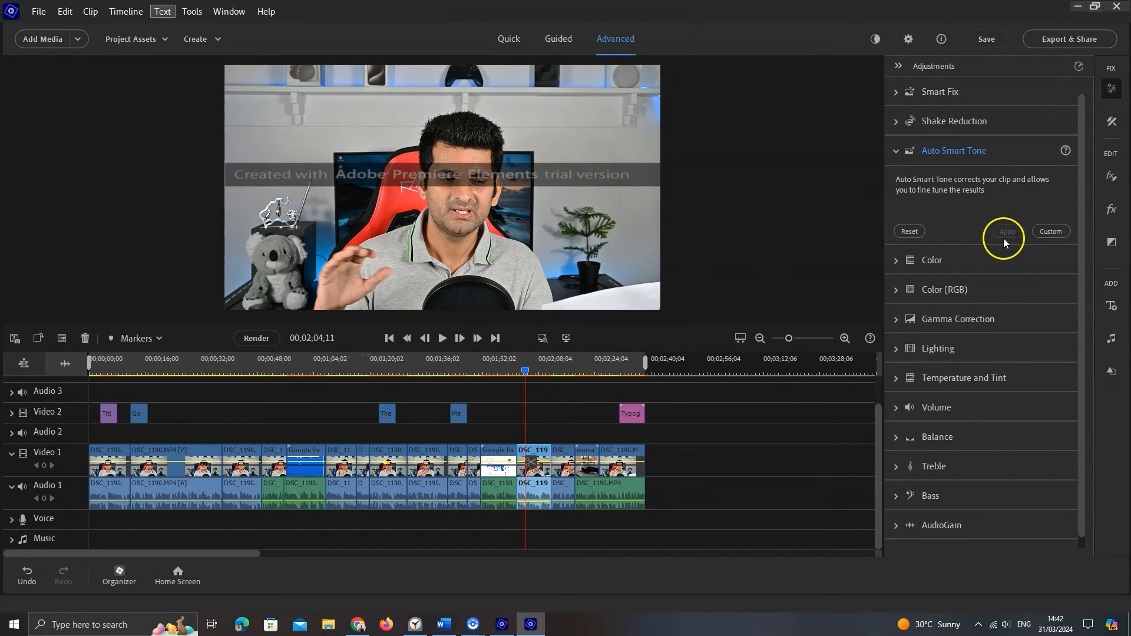
Try several hue presets on the clip at 00;02;04;11.
{"action": "left_click", "coordinate": [904, 260]}
{"action": "left_click", "coordinate": [927, 240]}
{"action": "left_click", "coordinate": [983, 242]}
{"action": "left_click", "coordinate": [1023, 241]}
{"action": "left_click", "coordinate": [1024, 273]}
{"action": "left_click", "coordinate": [983, 305]}
Try several lightness presets on the clip and reset its Color adjustment.
{"action": "left_click", "coordinate": [933, 204]}
{"action": "left_click", "coordinate": [941, 238]}
{"action": "left_click", "coordinate": [1014, 242]}
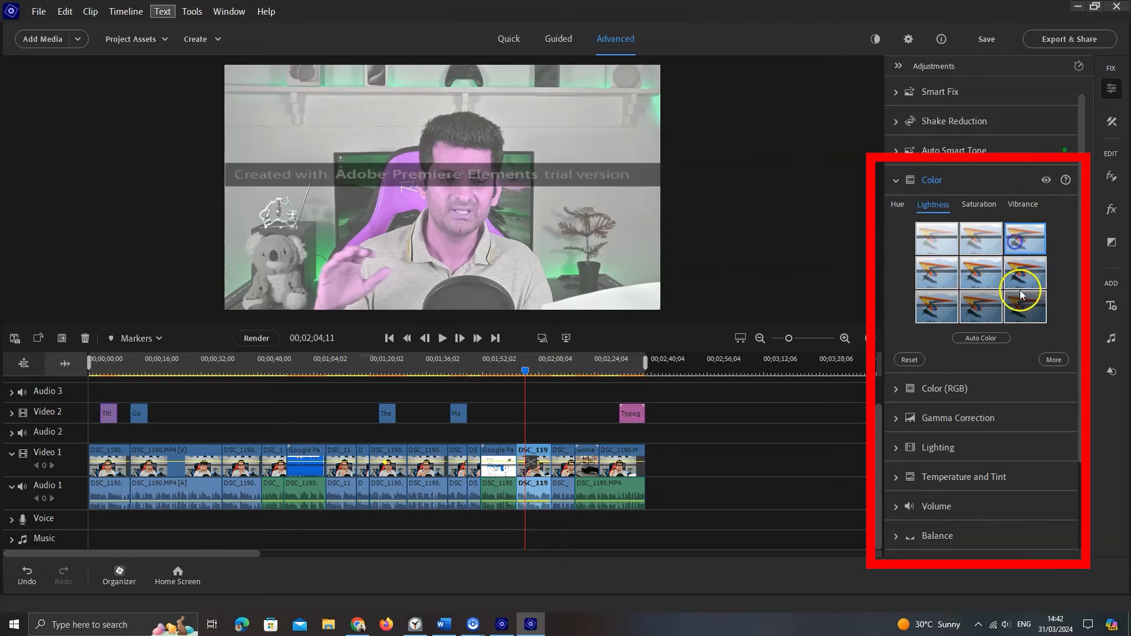
{"action": "left_click", "coordinate": [1021, 292]}
{"action": "left_click", "coordinate": [978, 204]}
{"action": "left_click", "coordinate": [898, 203]}
{"action": "left_click", "coordinate": [909, 359]}
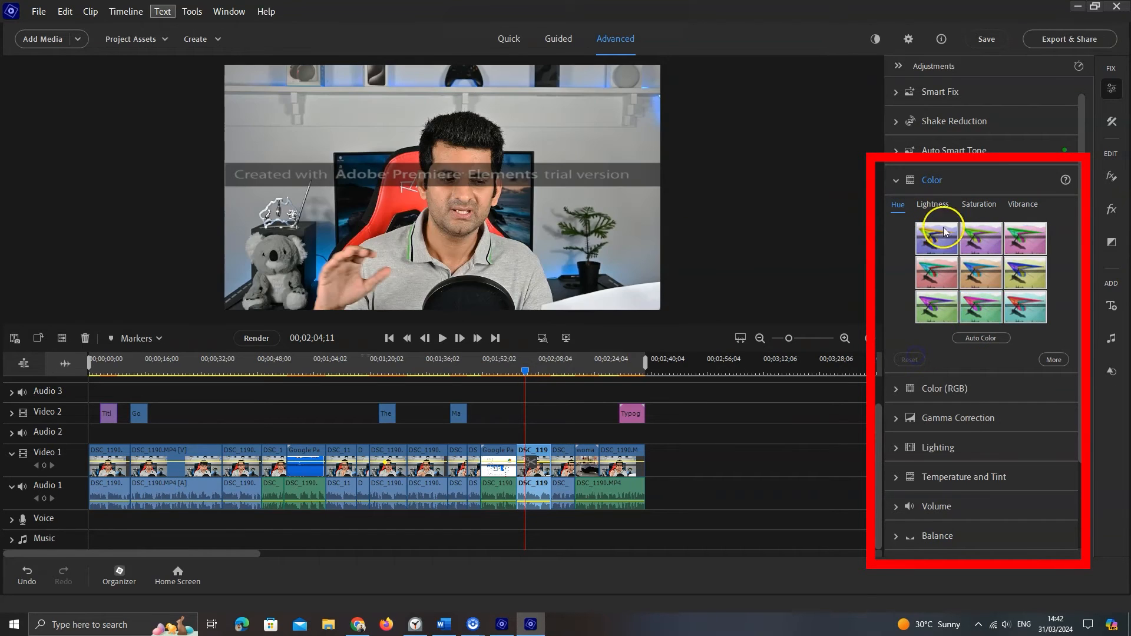
Compare lightness presets, keep the rightmost of the middle row, and apply the centre saturation preset to the clip.
{"action": "left_click", "coordinate": [933, 204]}
{"action": "left_click", "coordinate": [967, 235]}
{"action": "left_click", "coordinate": [993, 302]}
{"action": "left_click", "coordinate": [978, 274]}
{"action": "left_click", "coordinate": [1014, 271]}
{"action": "left_click", "coordinate": [979, 204]}
{"action": "left_click", "coordinate": [991, 268]}
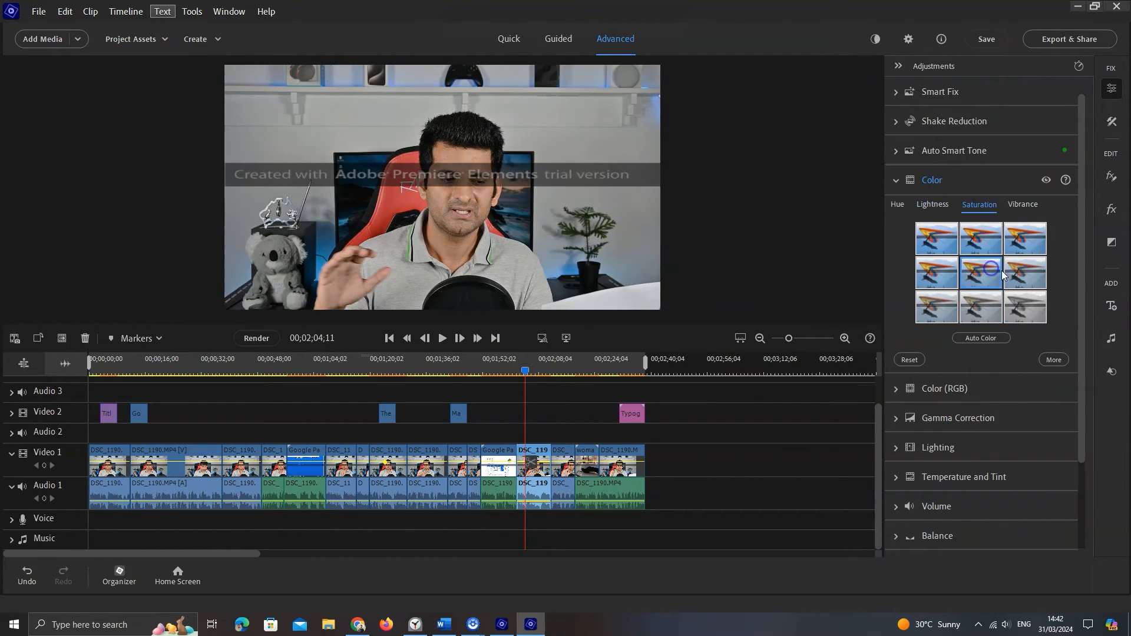
Apply Auto Color to the clip, try red and green Color (RGB) presets, and reset the RGB adjustment.
{"action": "left_click", "coordinate": [966, 338]}
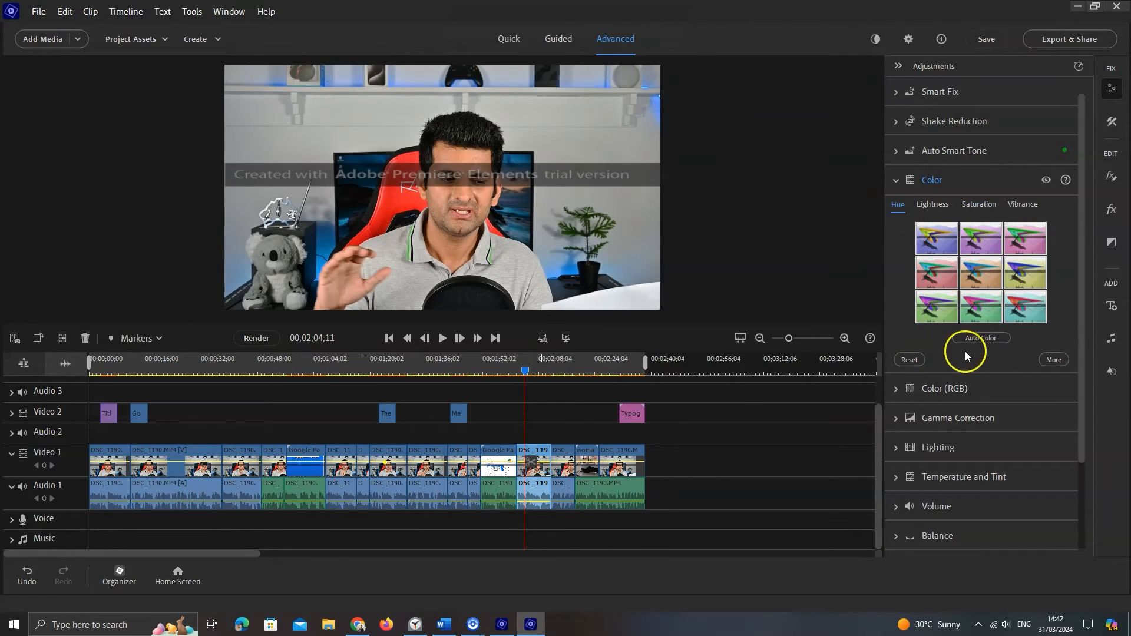
{"action": "left_click", "coordinate": [895, 391]}
{"action": "left_click", "coordinate": [1018, 271]}
{"action": "left_click", "coordinate": [1022, 342]}
{"action": "left_click", "coordinate": [925, 233]}
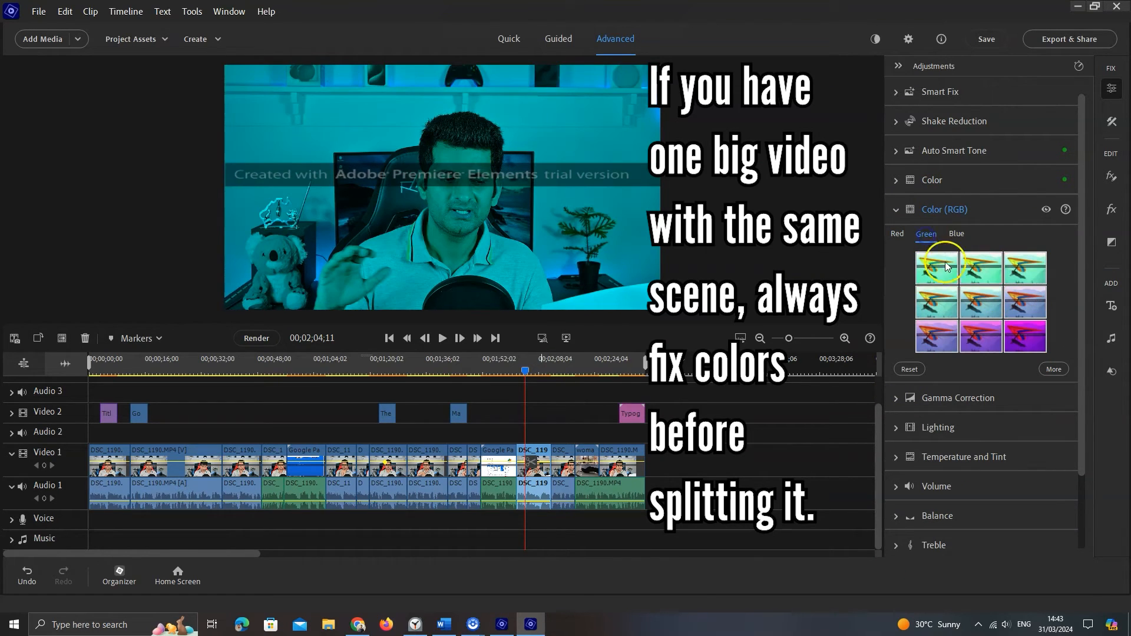
{"action": "left_click", "coordinate": [946, 267]}
{"action": "left_click", "coordinate": [936, 335]}
{"action": "left_click", "coordinate": [908, 368]}
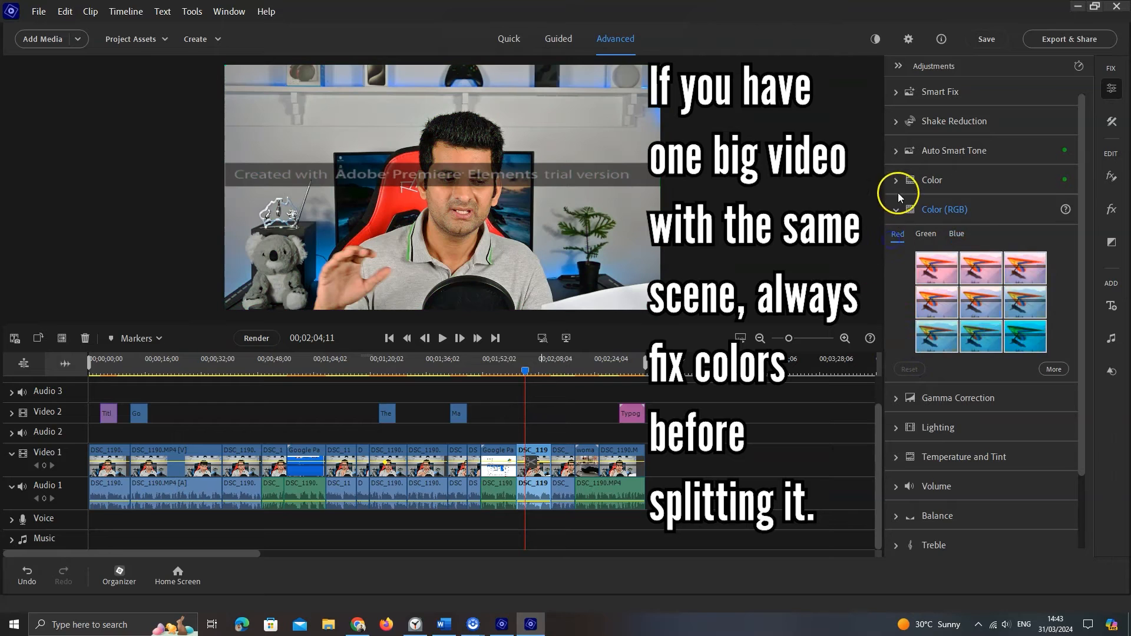
Try a hue preset on the clip, reset its Color adjustment and apply Auto Color.
{"action": "left_click", "coordinate": [898, 192]}
{"action": "left_click", "coordinate": [1025, 306]}
{"action": "left_click", "coordinate": [909, 359]}
{"action": "left_click", "coordinate": [1011, 204]}
{"action": "left_click", "coordinate": [955, 340]}
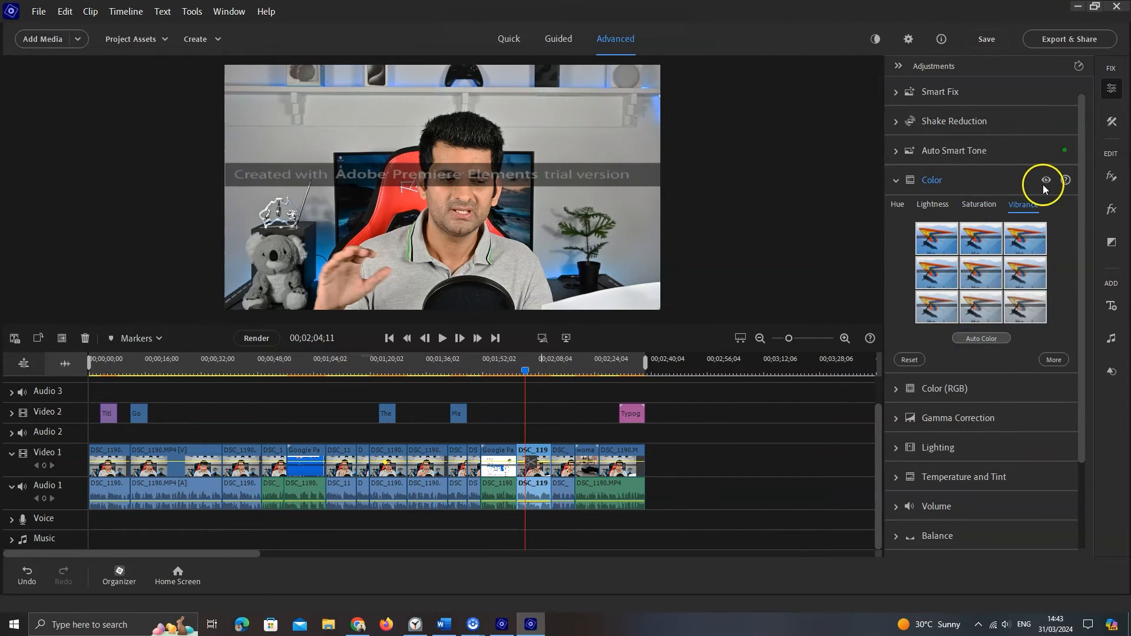
{"action": "left_click", "coordinate": [896, 180]}
{"action": "left_click", "coordinate": [895, 210]}
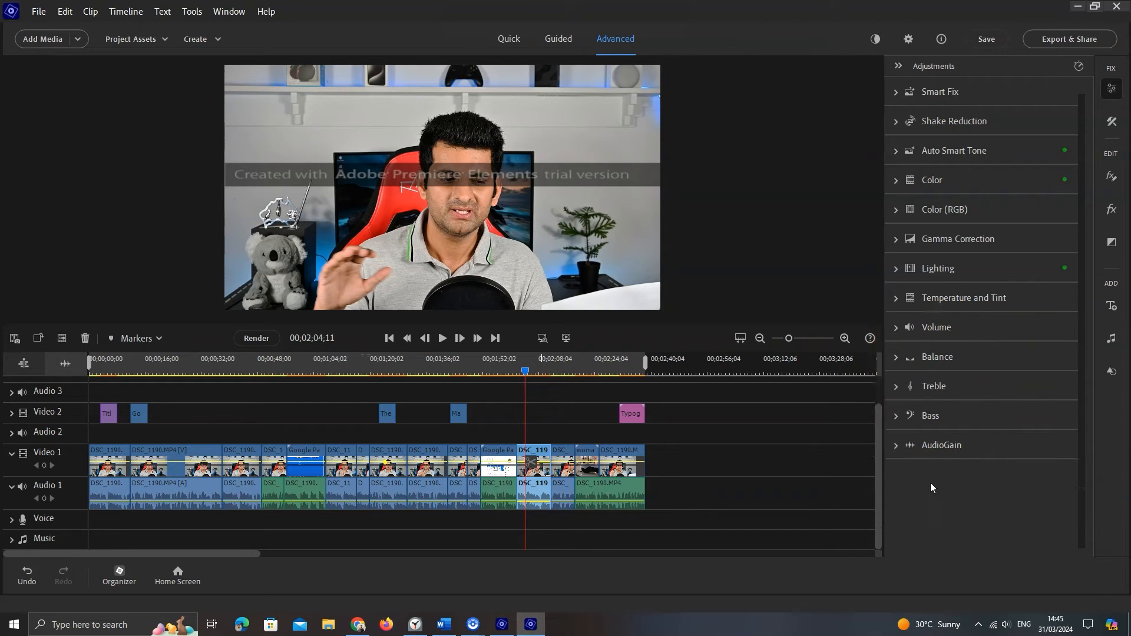
Apply Pan & Zoom to the clip at 00;02;04;11 using the two default focus frames and preview the zoom.
{"action": "left_click", "coordinate": [1112, 122]}
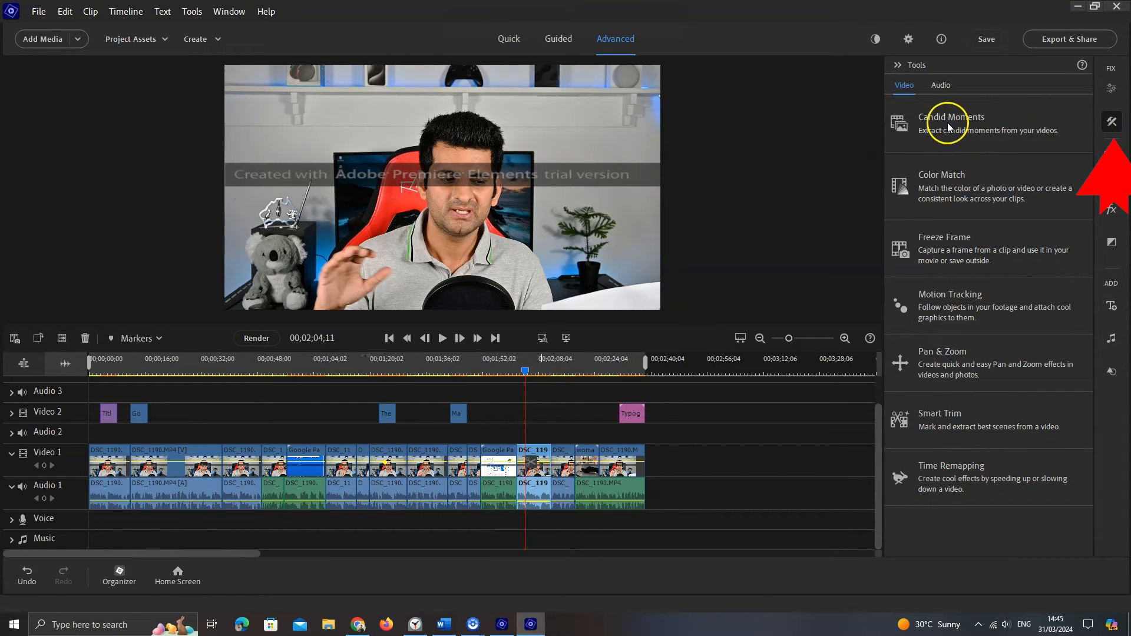
{"action": "left_click", "coordinate": [963, 365]}
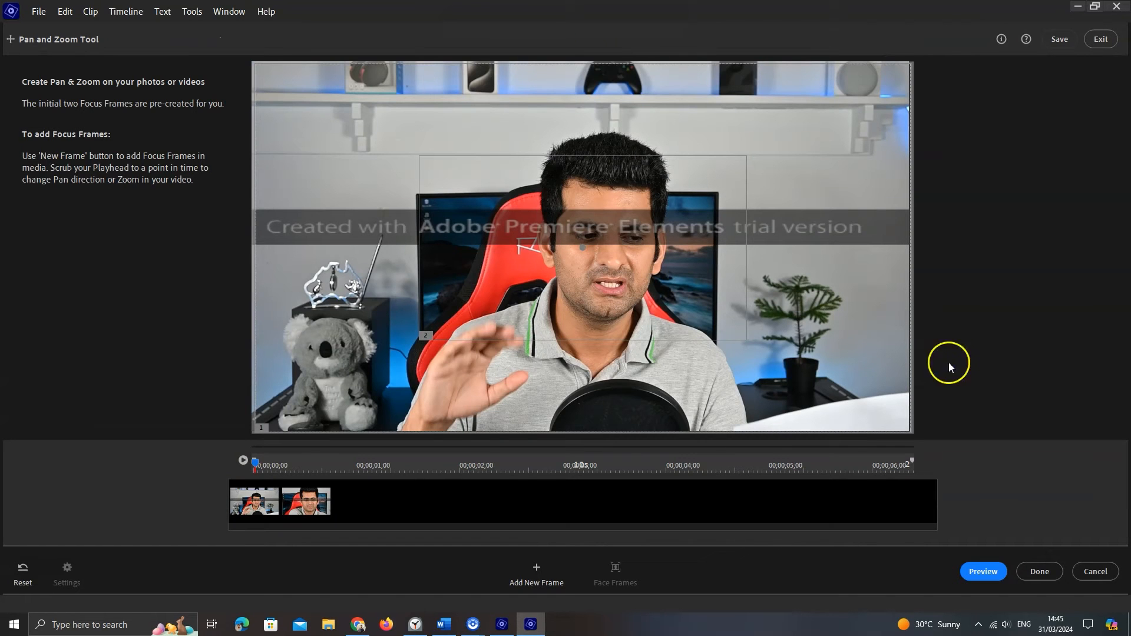
{"action": "mouse_move", "coordinate": [257, 470]}
{"action": "left_mouse_down"}
{"action": "mouse_move", "coordinate": [797, 448]}
{"action": "mouse_move", "coordinate": [477, 443]}
{"action": "mouse_move", "coordinate": [248, 457]}
{"action": "mouse_move", "coordinate": [263, 452]}
{"action": "left_mouse_up"}
{"action": "left_click", "coordinate": [969, 568]}
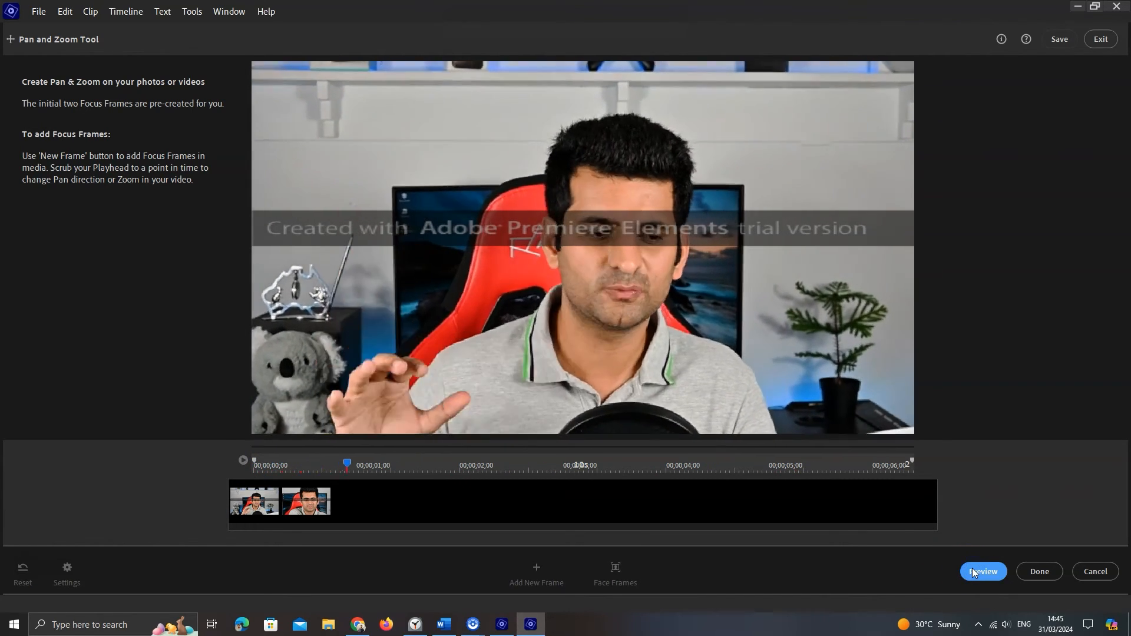
{"action": "left_click", "coordinate": [1026, 571]}
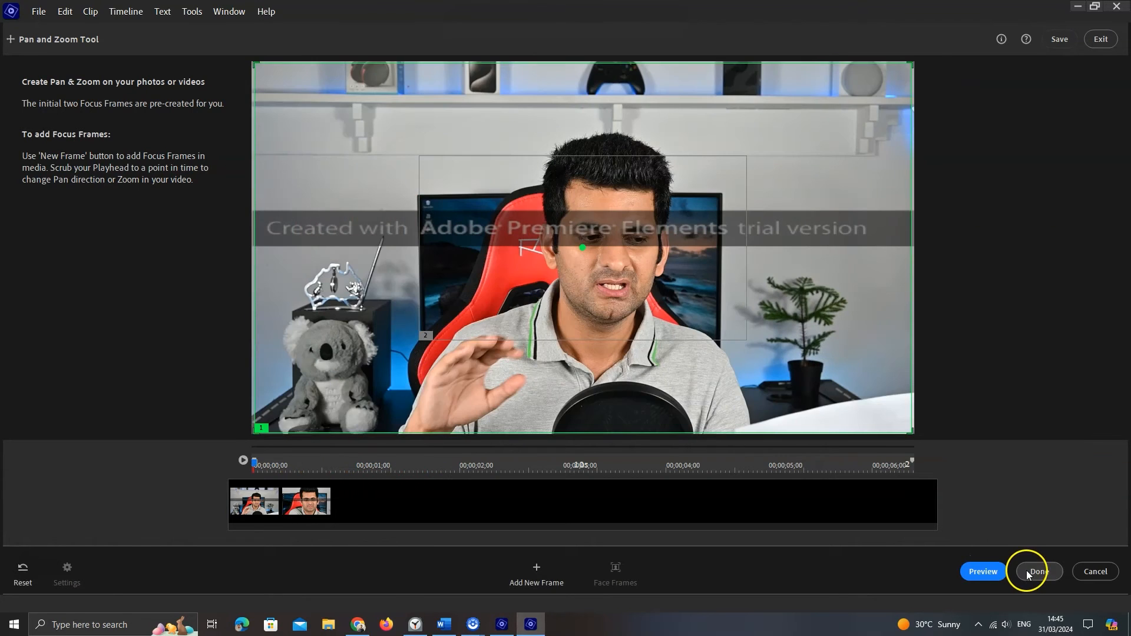
{"action": "left_click", "coordinate": [540, 370]}
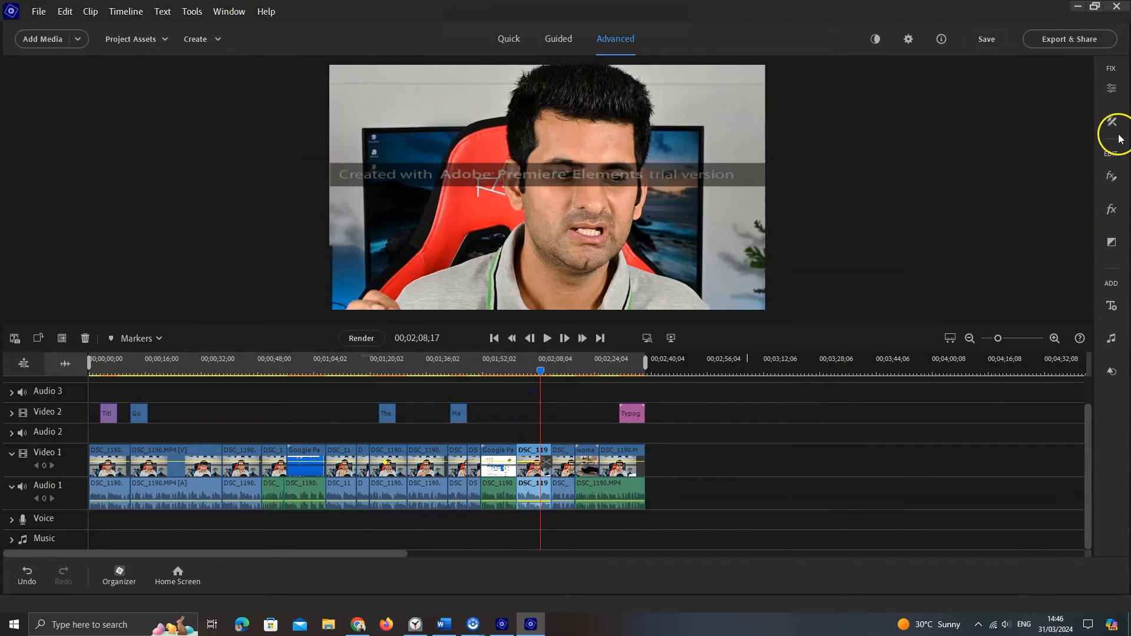
Look at the available audio tools.
{"action": "left_click", "coordinate": [1111, 123]}
{"action": "left_click", "coordinate": [941, 86]}
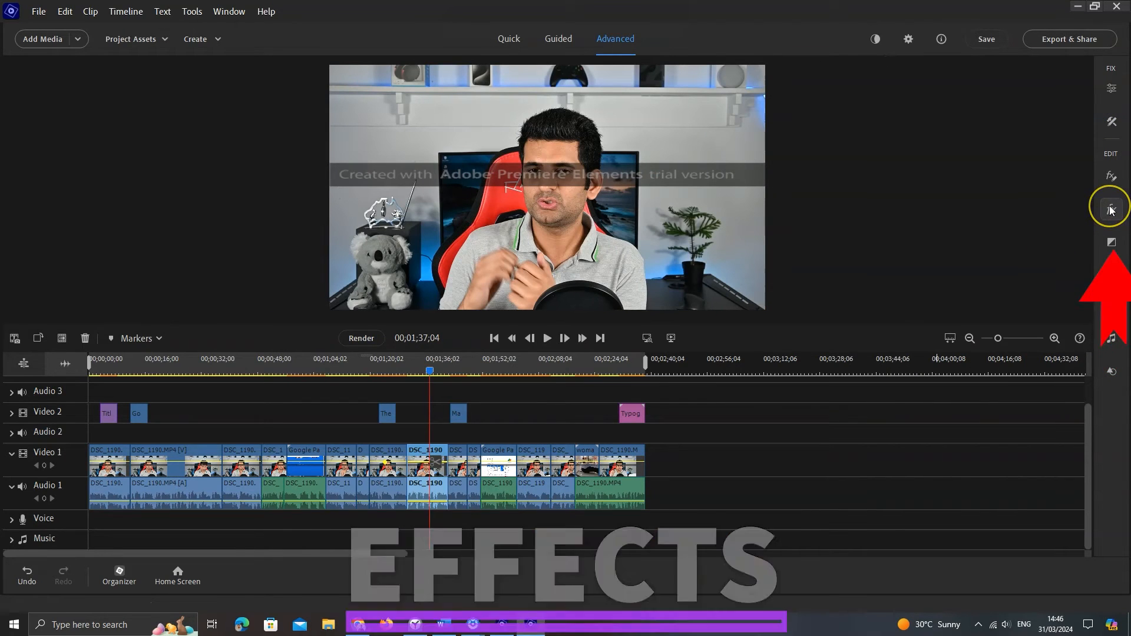
Add the Vignetting effect to the Video 1 clip at 00;01;37;04 and adjust its amount and size.
{"action": "left_click", "coordinate": [1110, 209]}
{"action": "left_click_drag", "start_coordinate": [1082, 184], "coordinate": [1087, 148]}
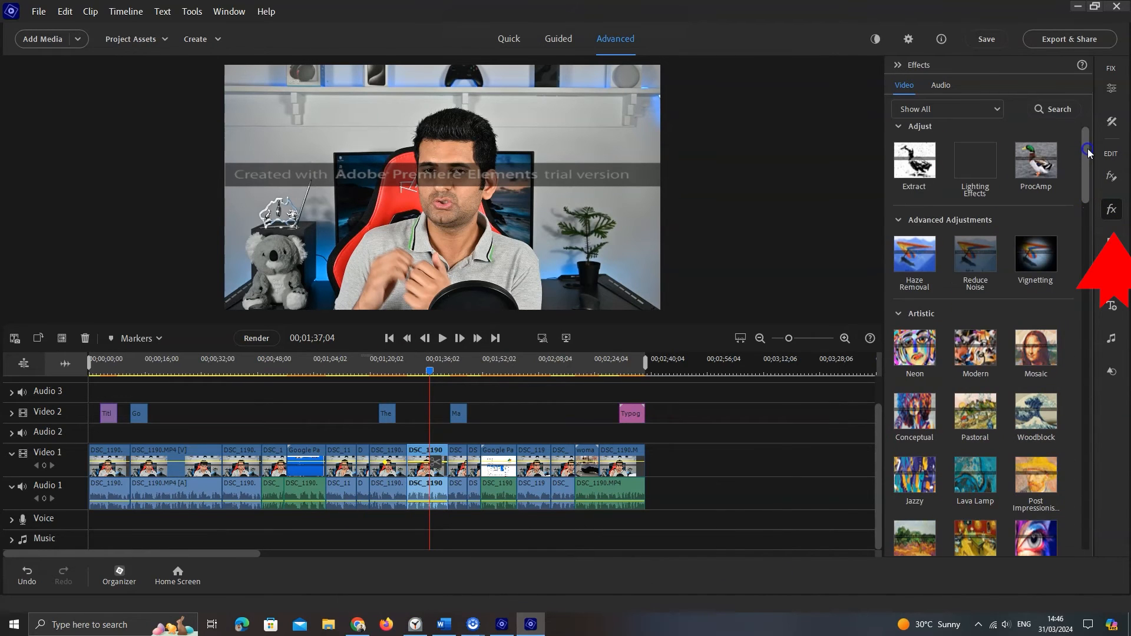
{"action": "left_click_drag", "start_coordinate": [1038, 265], "coordinate": [426, 471]}
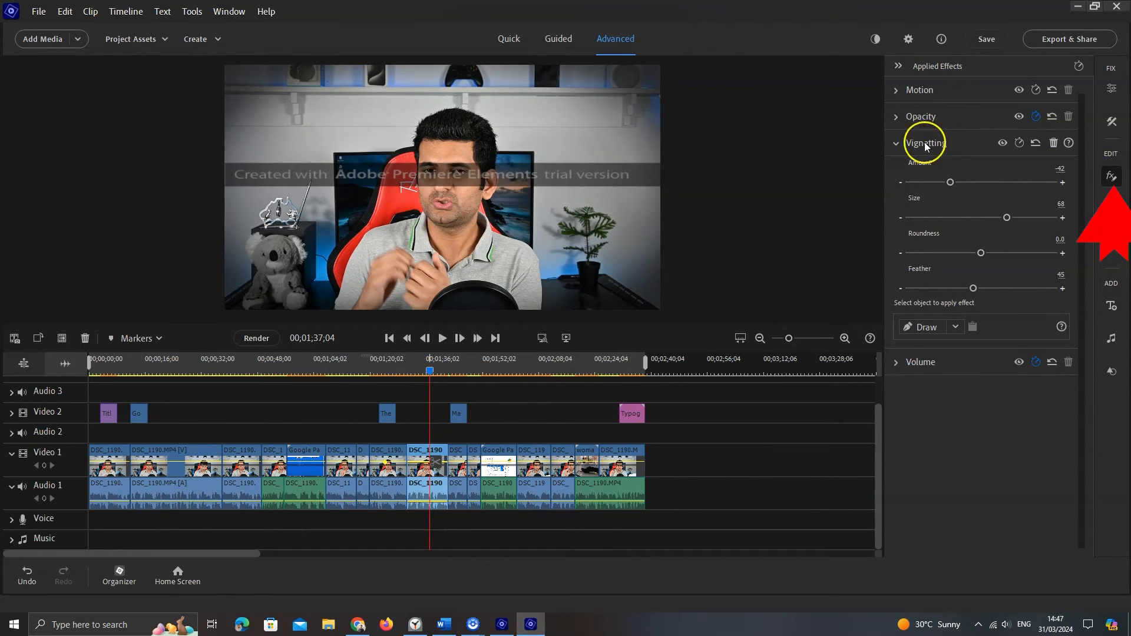
{"action": "left_click_drag", "start_coordinate": [949, 183], "coordinate": [951, 182]}
{"action": "left_click_drag", "start_coordinate": [1006, 218], "coordinate": [1031, 219]}
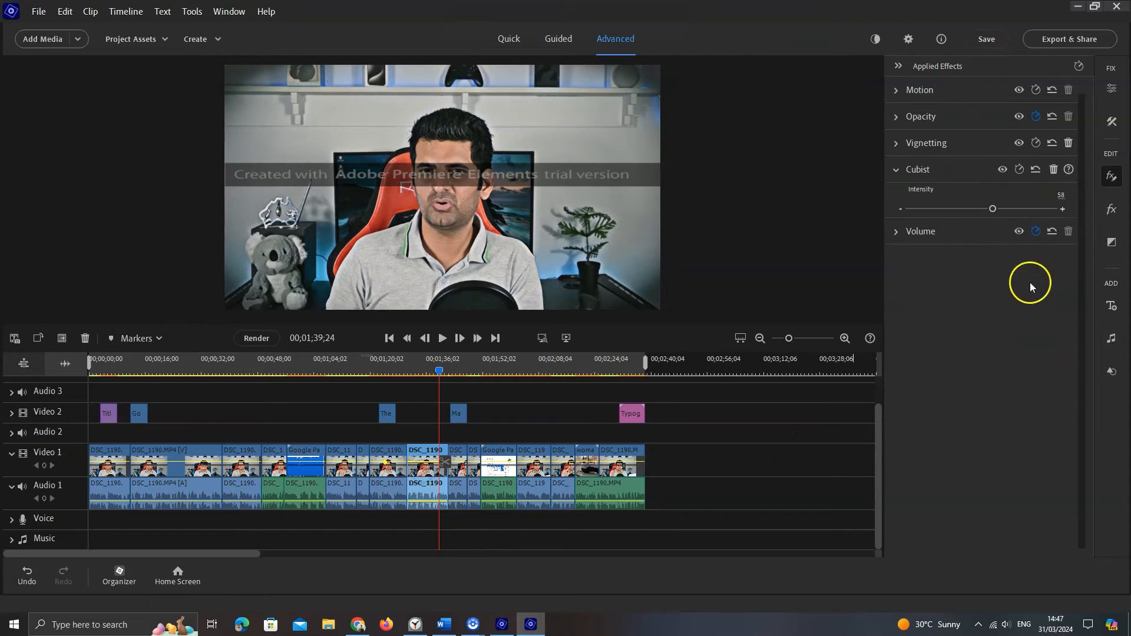
Add a Dip to Black transition at the start of the Google Pay website clip on Video 1 and play it back.
{"action": "left_click", "coordinate": [1111, 243]}
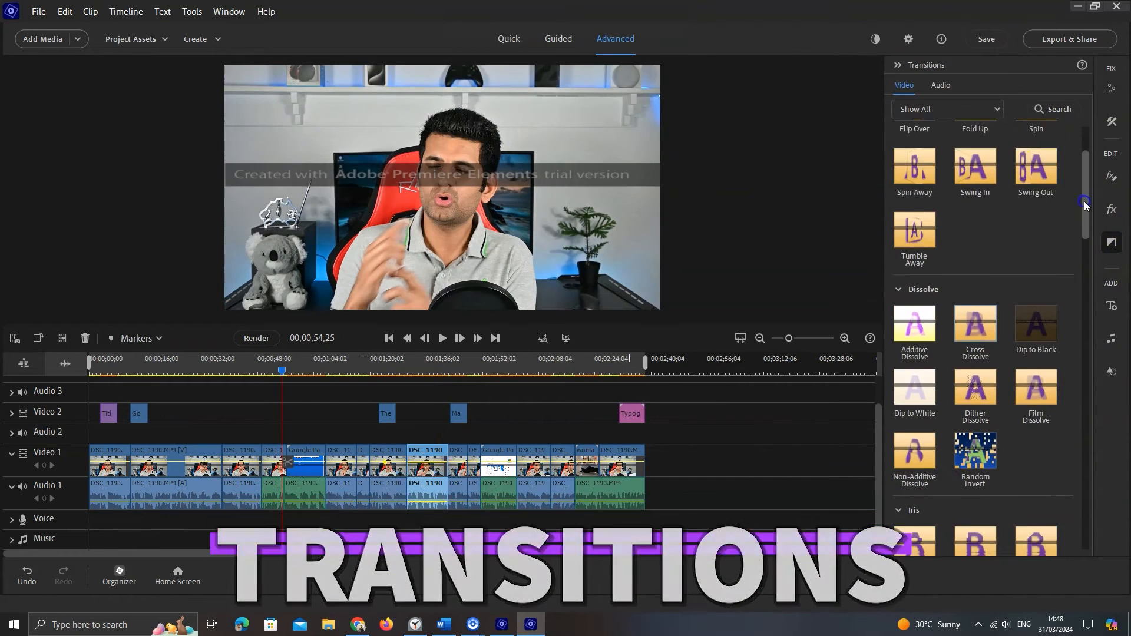
{"action": "left_click_drag", "start_coordinate": [1085, 217], "coordinate": [287, 458]}
{"action": "scroll", "coordinate": [1005, 242], "scroll_direction": "down", "scroll_amount": 5}
{"action": "scroll", "coordinate": [1005, 243], "scroll_direction": "up", "scroll_amount": 3}
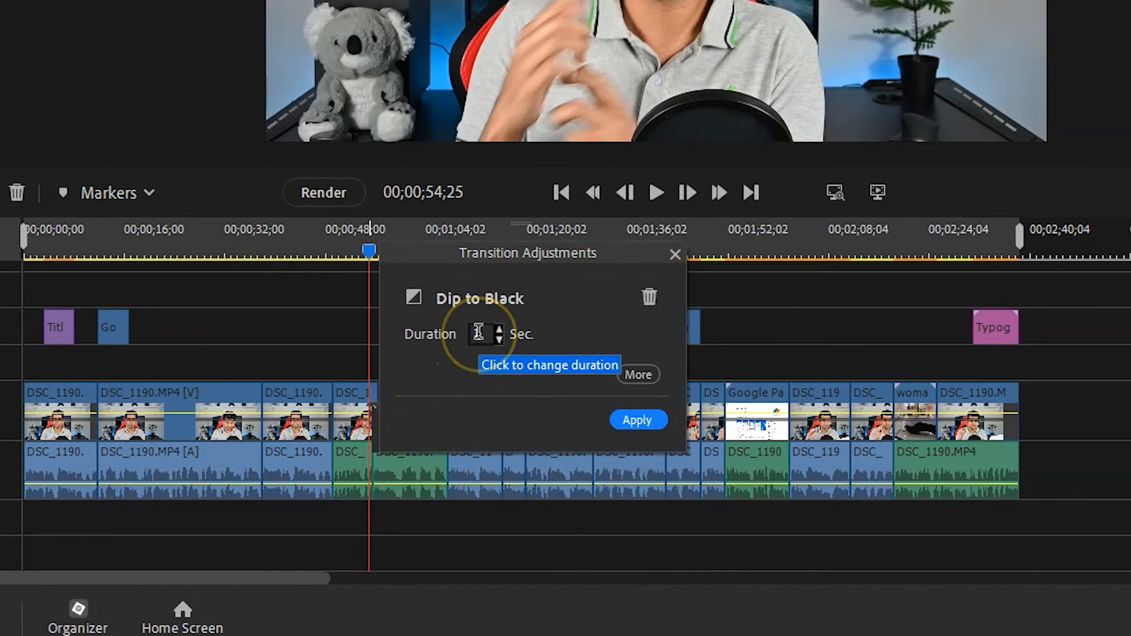
{"action": "left_click", "coordinate": [631, 420]}
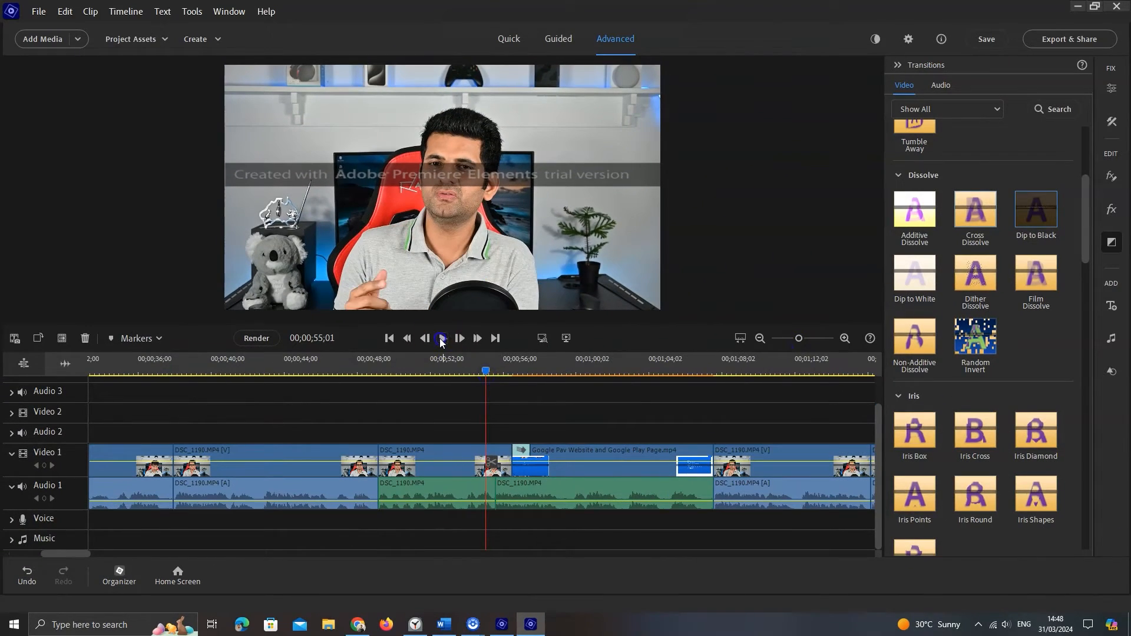
{"action": "left_click", "coordinate": [441, 339]}
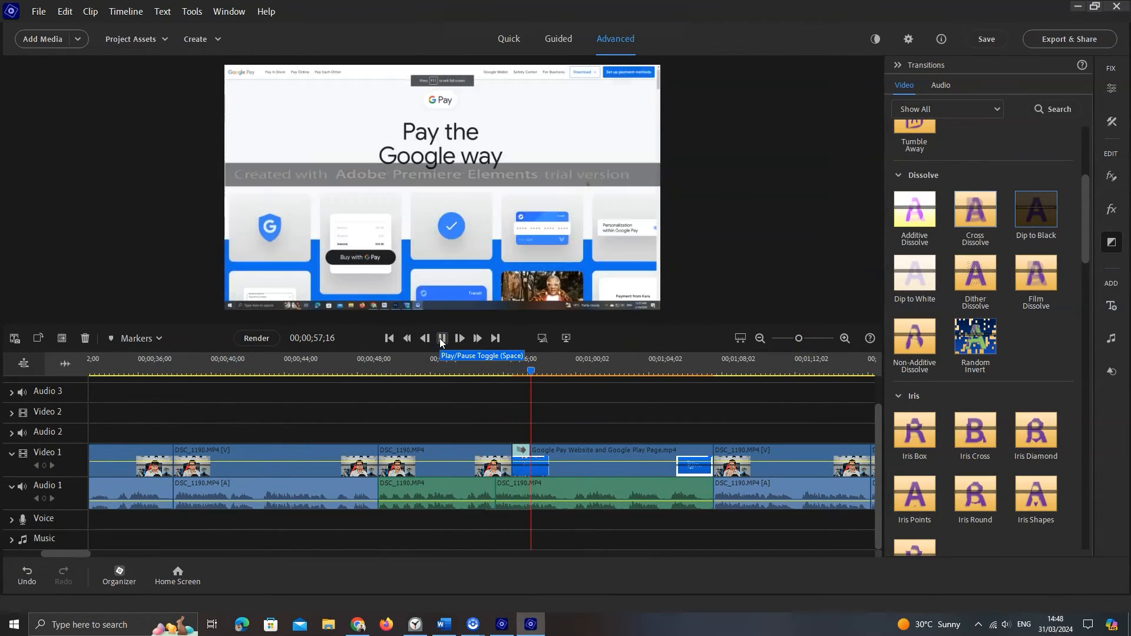
{"action": "left_click", "coordinate": [441, 338]}
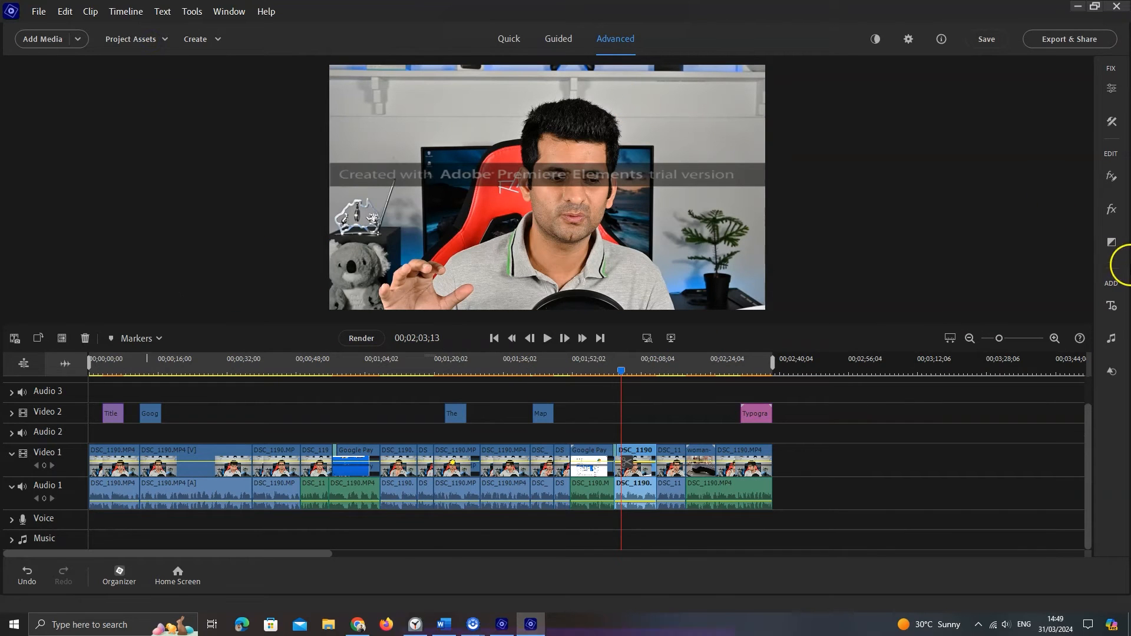
Add the Middle East score at the start of the Music track with a fairly mellow intensity, fitted to the entire video.
{"action": "left_click", "coordinate": [1112, 338]}
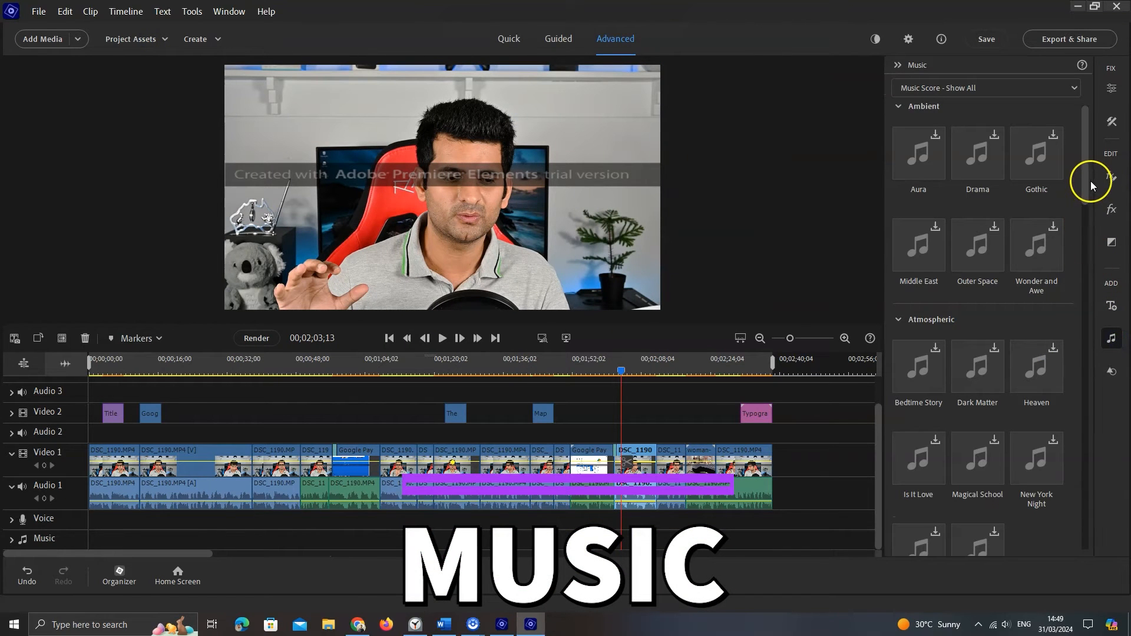
{"action": "mouse_move", "coordinate": [1089, 185]}
{"action": "left_mouse_down"}
{"action": "mouse_move", "coordinate": [1088, 379]}
{"action": "mouse_move", "coordinate": [1090, 202]}
{"action": "left_mouse_up"}
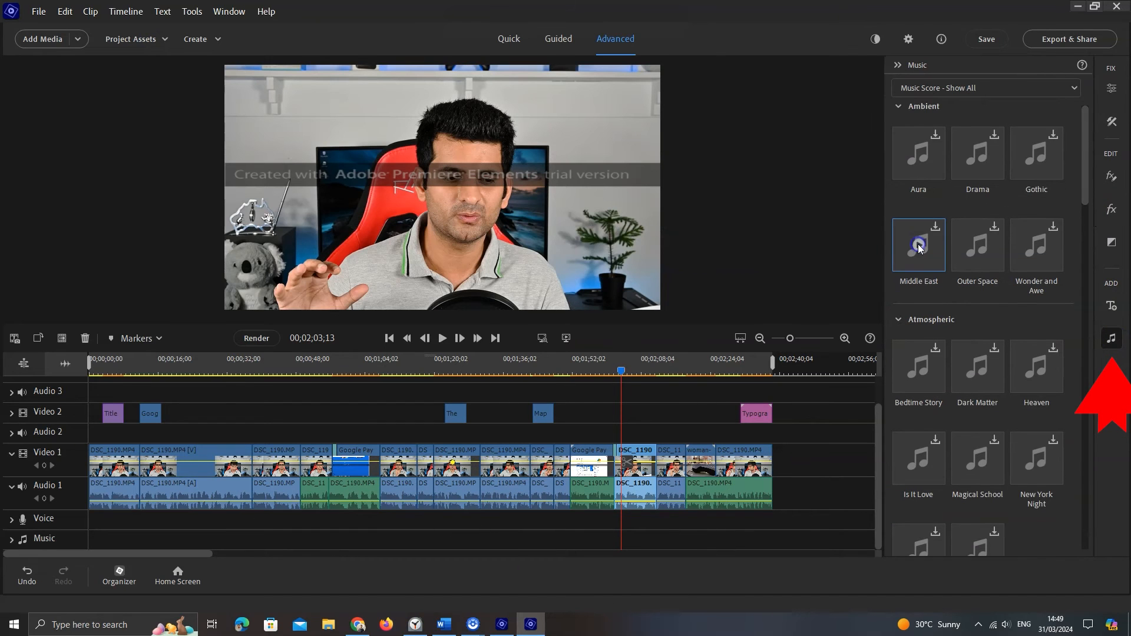
{"action": "left_click_drag", "start_coordinate": [929, 260], "coordinate": [90, 538]}
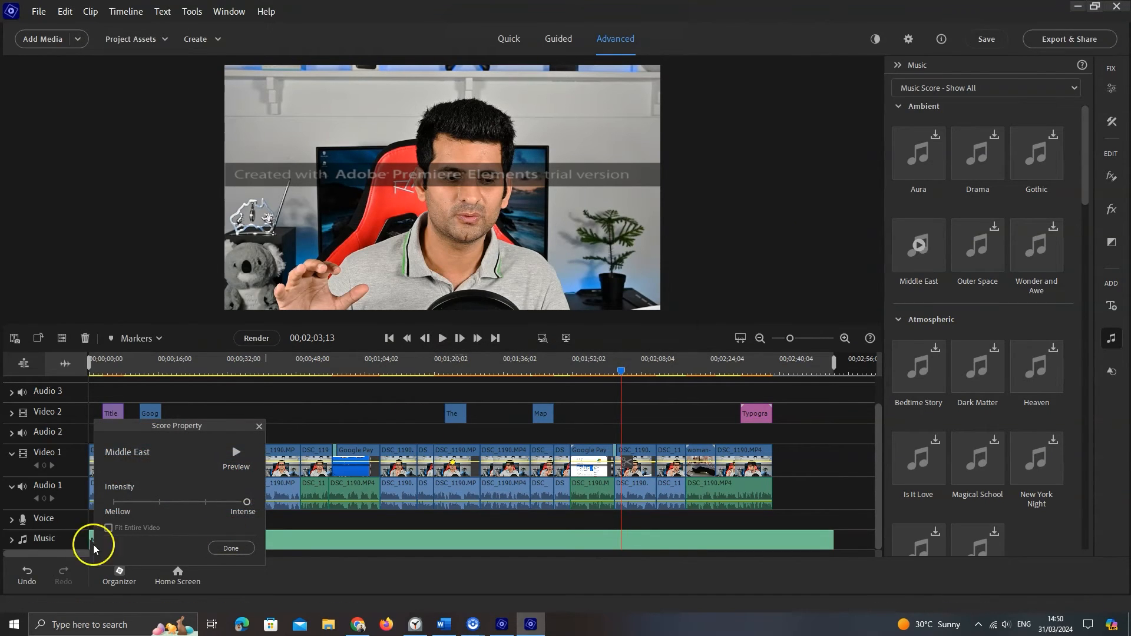
{"action": "left_click_drag", "start_coordinate": [247, 502], "coordinate": [149, 506]}
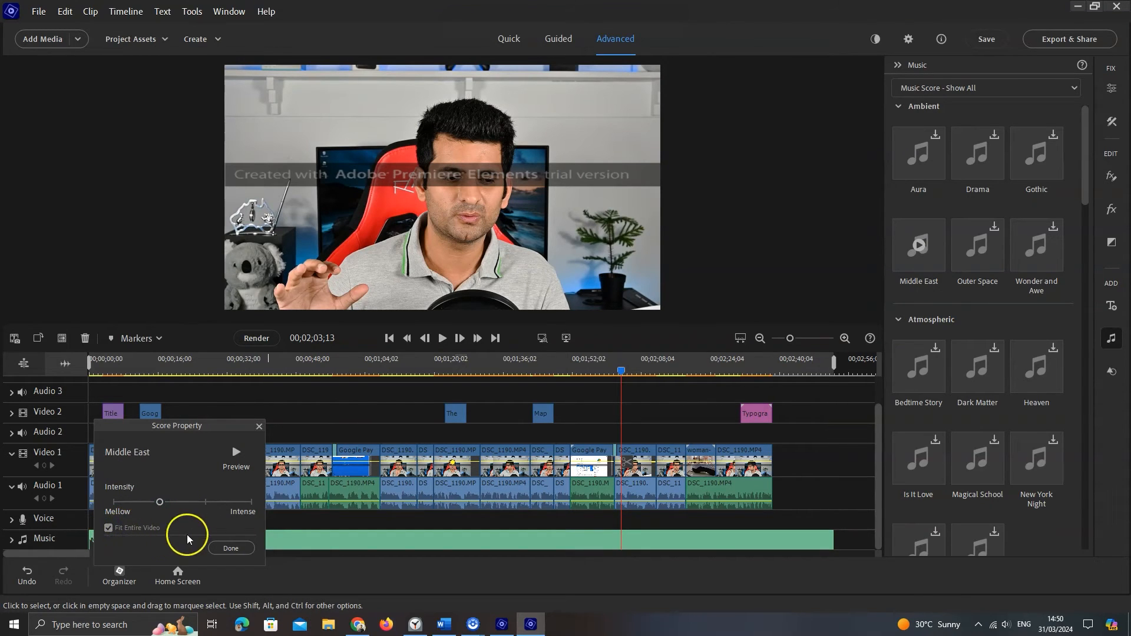
{"action": "left_click", "coordinate": [217, 545]}
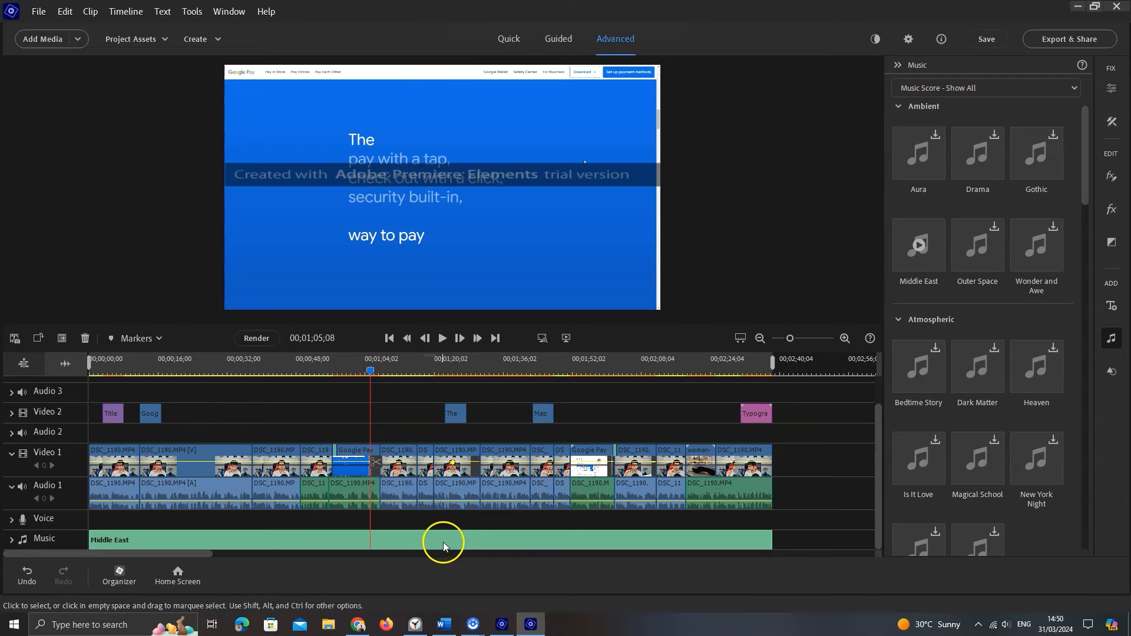
Set the Middle East music clip's volume level to -32.5 dB and open its Balance adjustment.
{"action": "left_click", "coordinate": [1111, 88]}
{"action": "left_click", "coordinate": [896, 92]}
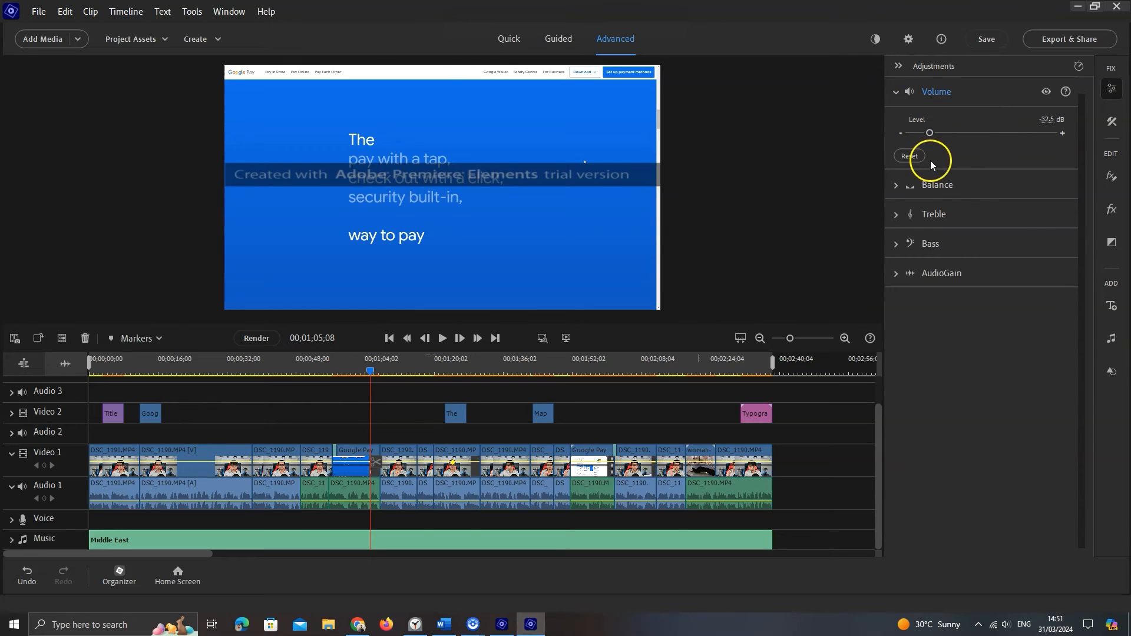
{"action": "left_click", "coordinate": [895, 185]}
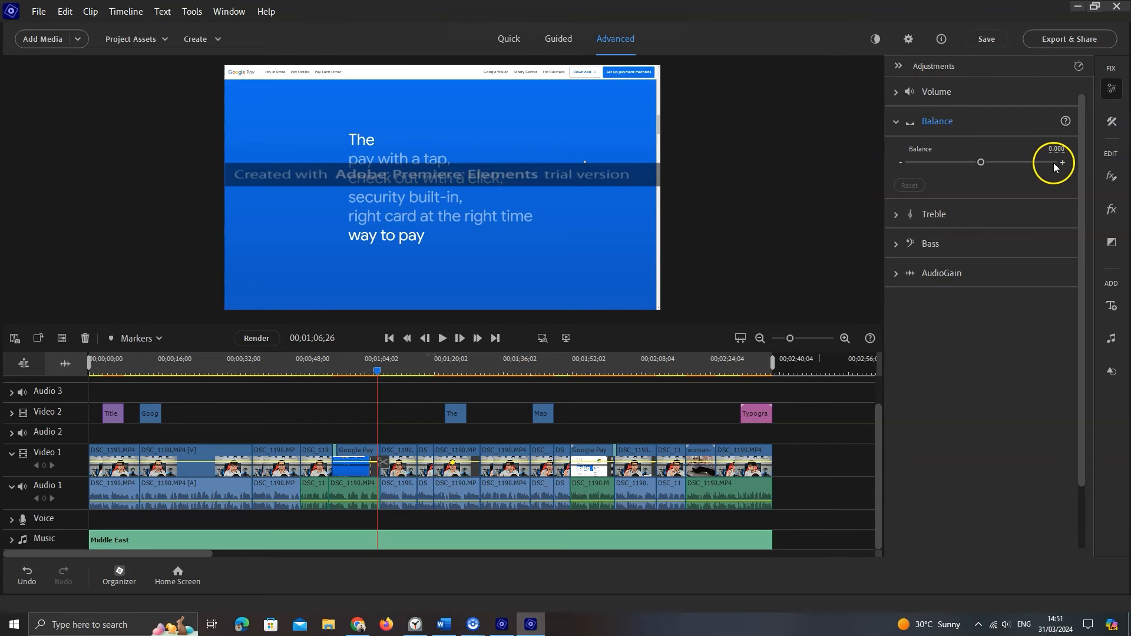
Set the audio gain of the last Audio 1 clip, at 00;02;21;20, to 2 dB.
{"action": "left_click", "coordinate": [896, 273]}
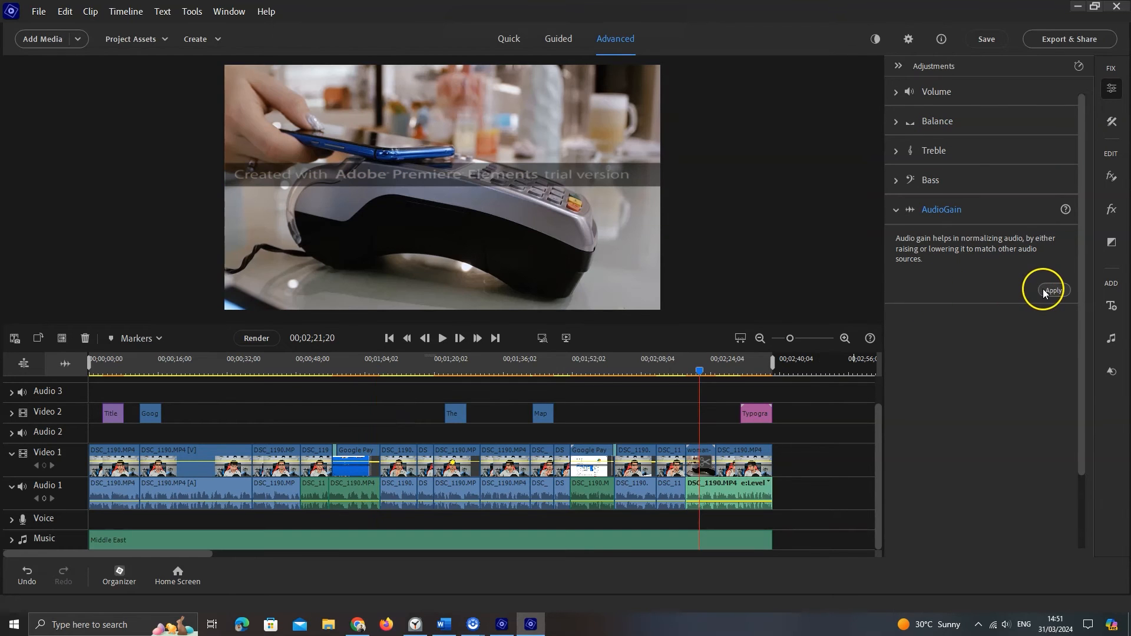
{"action": "left_click", "coordinate": [1053, 290]}
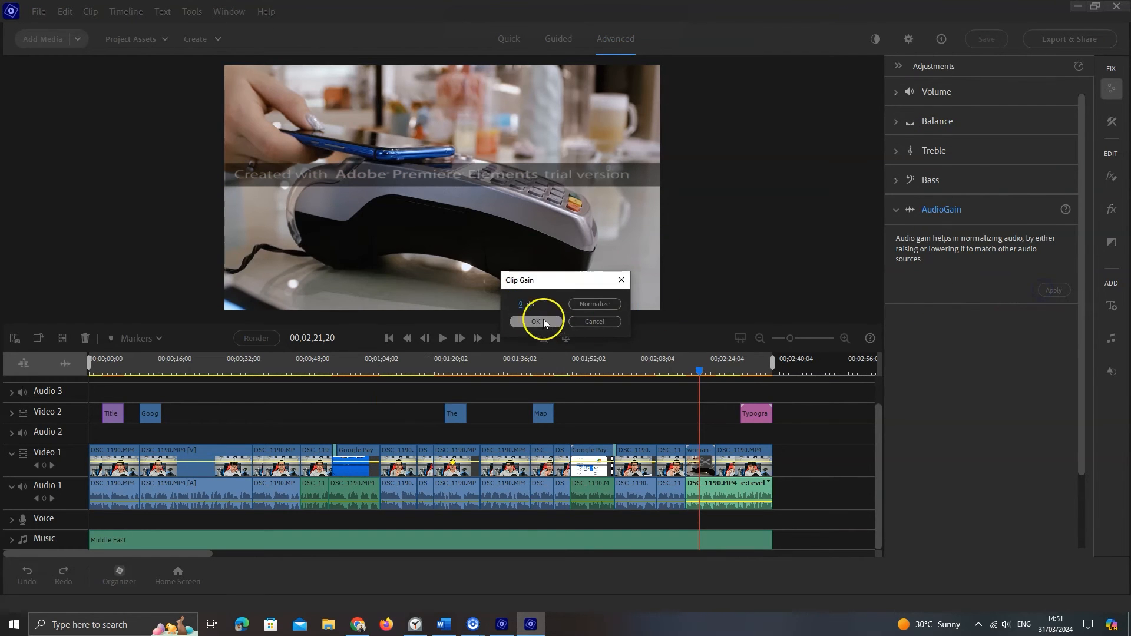
{"action": "double_click", "coordinate": [523, 303]}
{"action": "type", "text": "2"}
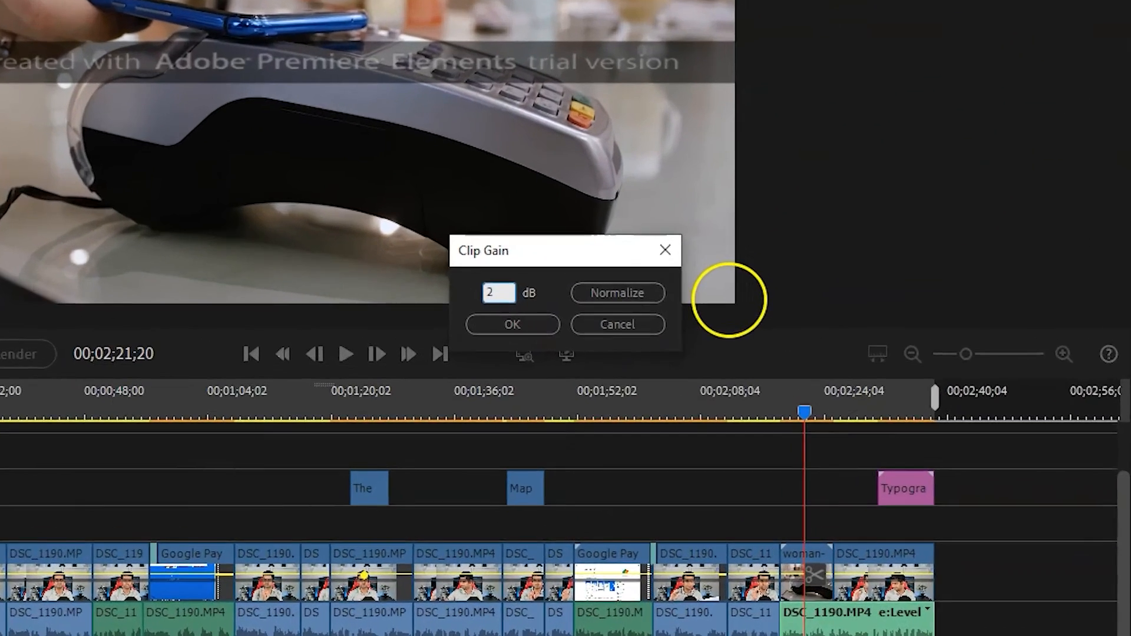
{"action": "left_click", "coordinate": [576, 281]}
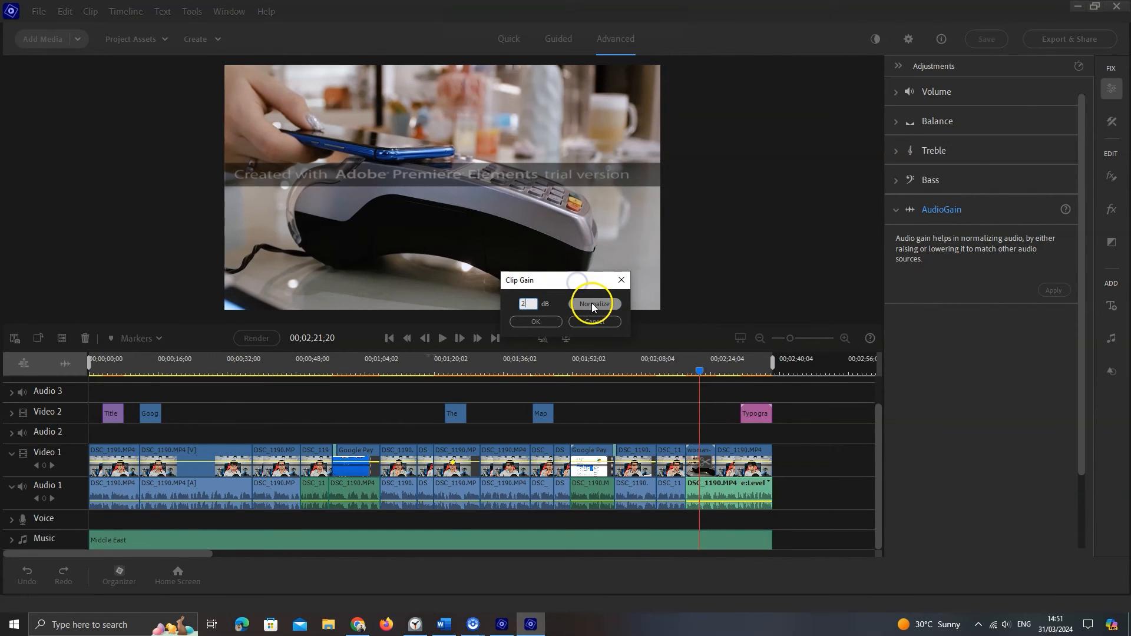
{"action": "key", "text": "Return"}
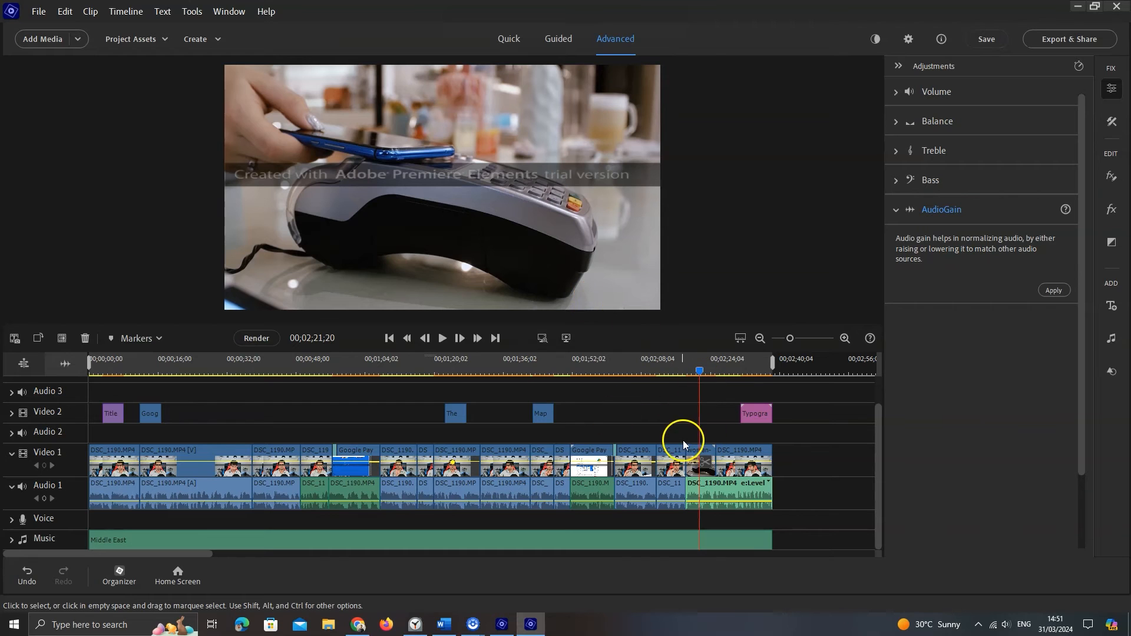
Place the thumbs-up 3D sticker on Video 2 at 00;02;22;23, scaled down in the lower-right corner of the frame.
{"action": "left_click", "coordinate": [1110, 372]}
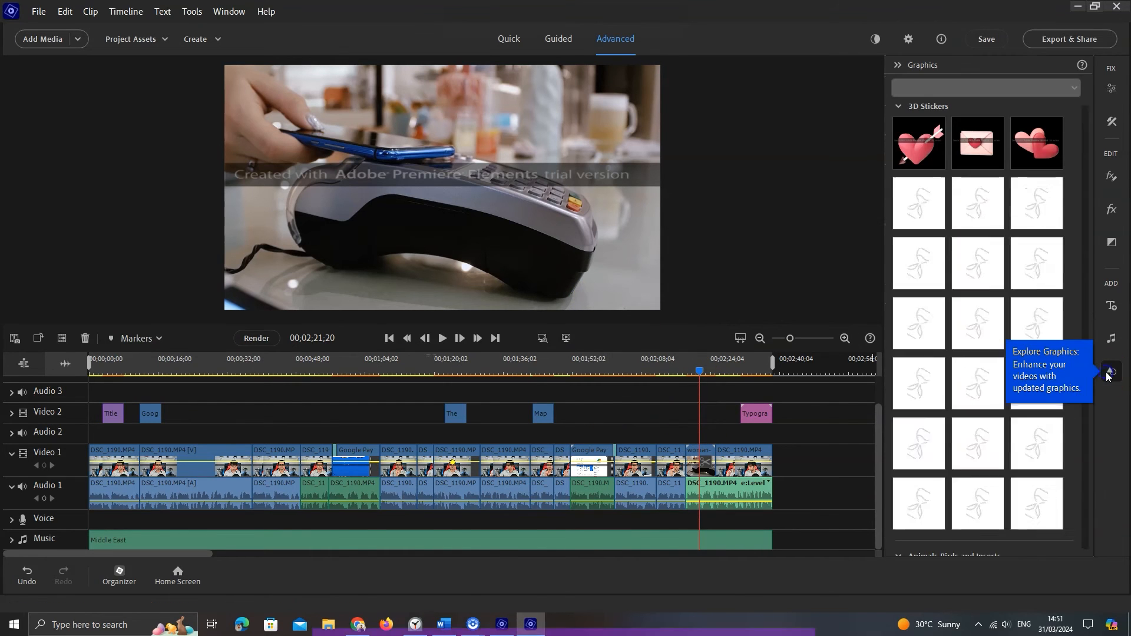
{"action": "left_click_drag", "start_coordinate": [1082, 136], "coordinate": [1088, 154]}
{"action": "left_click_drag", "start_coordinate": [918, 326], "coordinate": [709, 414]}
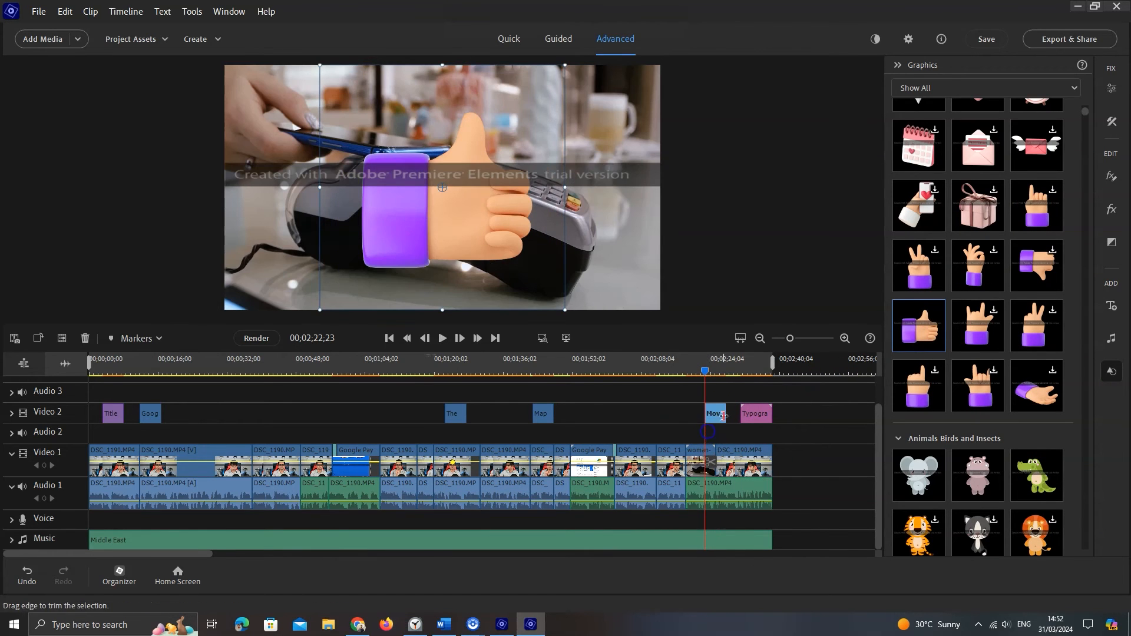
{"action": "left_click_drag", "start_coordinate": [317, 64], "coordinate": [417, 152]}
{"action": "left_click_drag", "start_coordinate": [439, 210], "coordinate": [621, 301]}
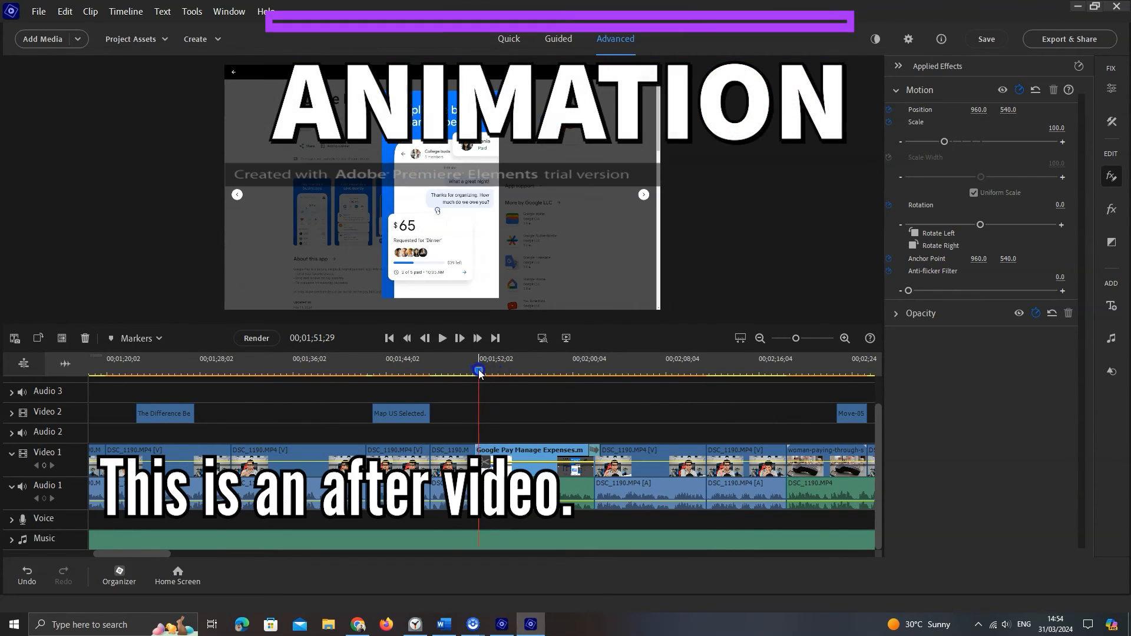
Play back the Google Pay Manage Expenses clip on Video 1 from 00;01;51;29 to review its zoom animation.
{"action": "left_click", "coordinate": [444, 342]}
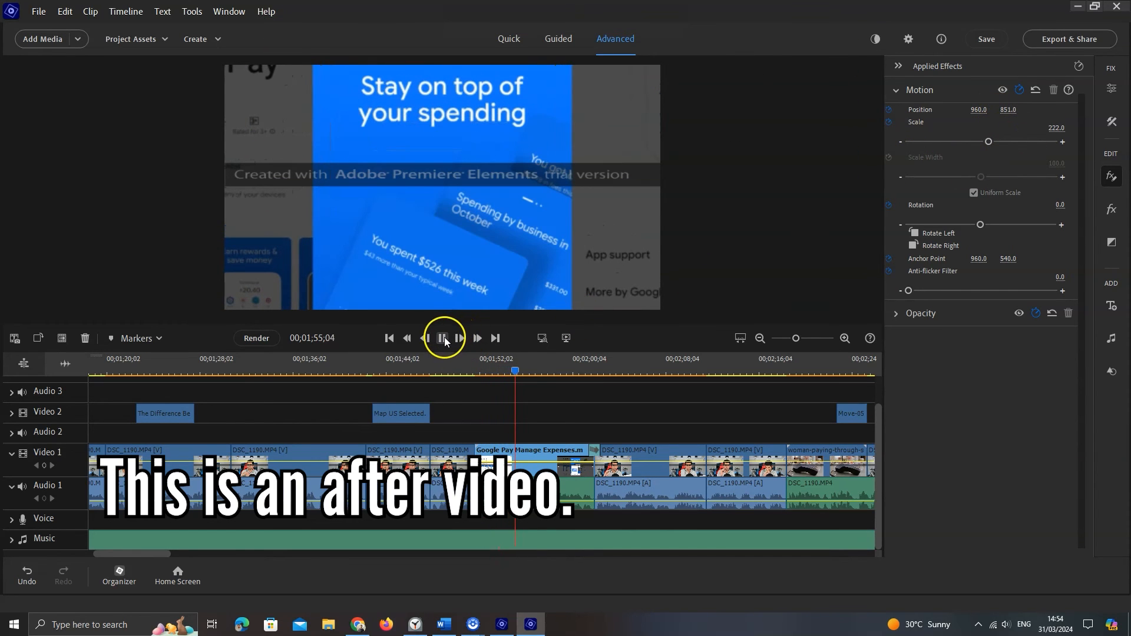
{"action": "left_click", "coordinate": [443, 339]}
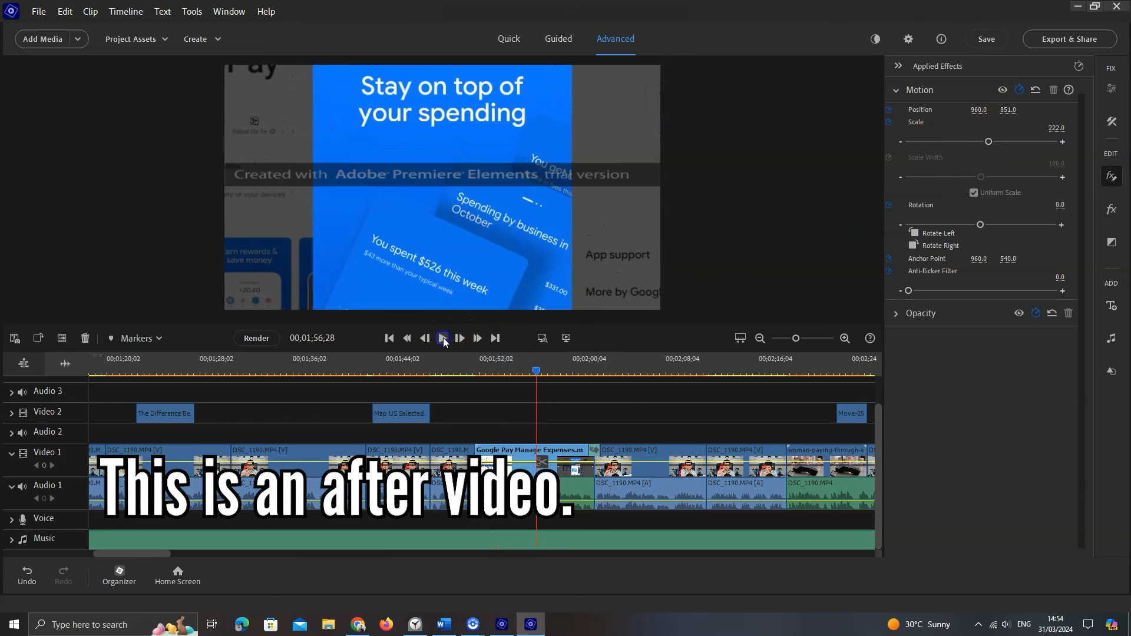
{"action": "left_click", "coordinate": [896, 312]}
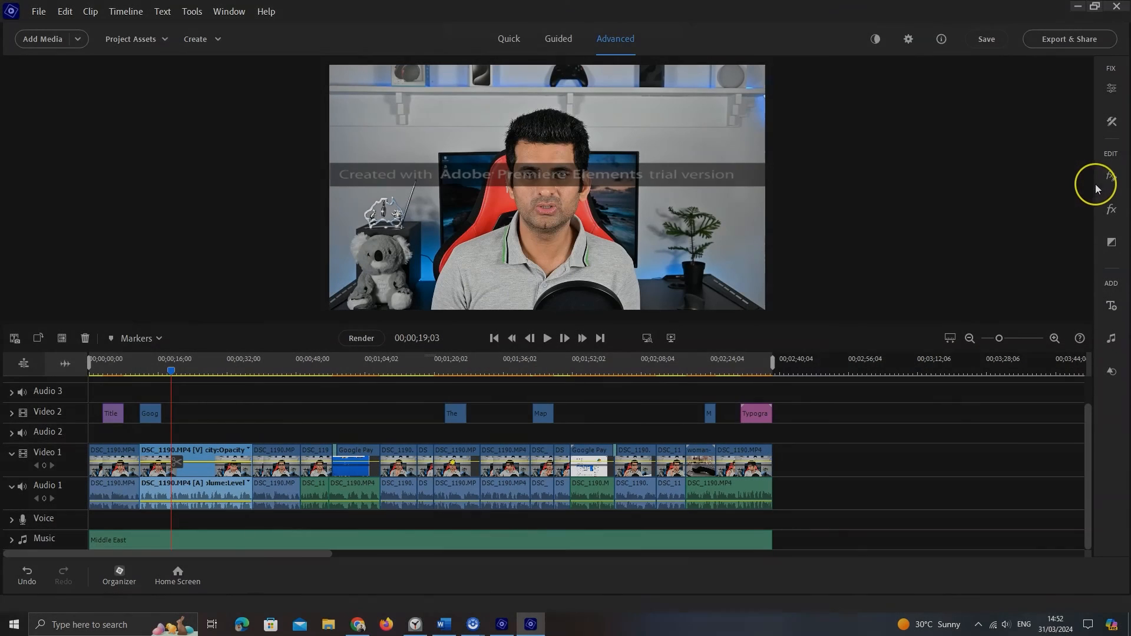
Show the applied effects of the Video 1 clip at 00;00;19;03 and examine the animation toggles for Motion, Opacity and Volume.
{"action": "left_click", "coordinate": [1110, 176]}
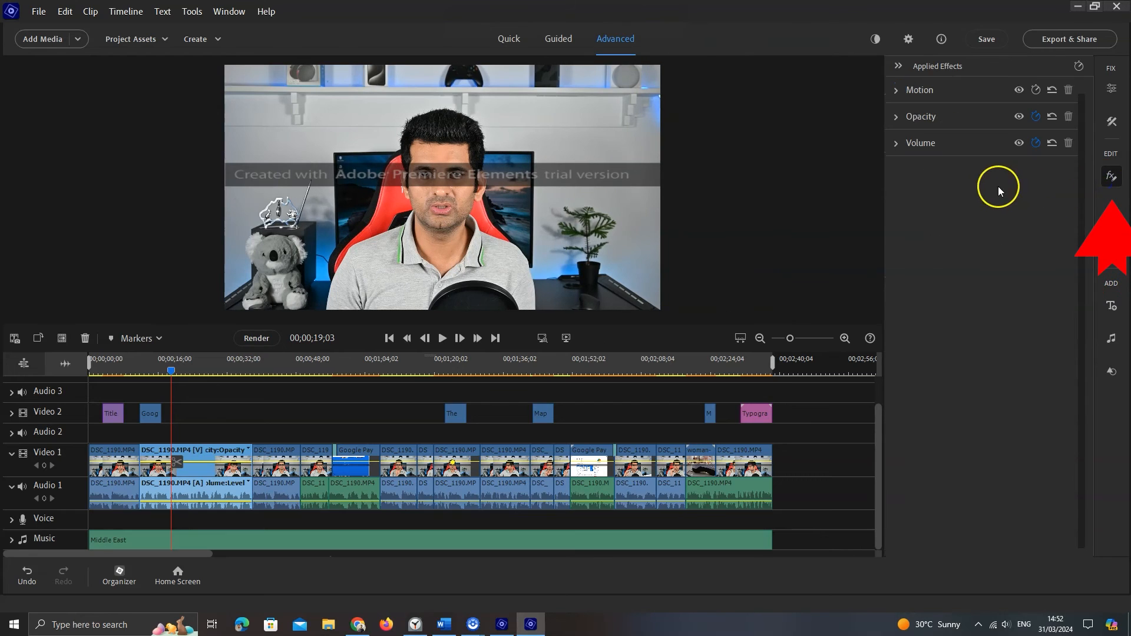
{"action": "left_click", "coordinate": [1036, 117]}
{"action": "left_click", "coordinate": [1032, 145]}
{"action": "left_click", "coordinate": [1036, 90]}
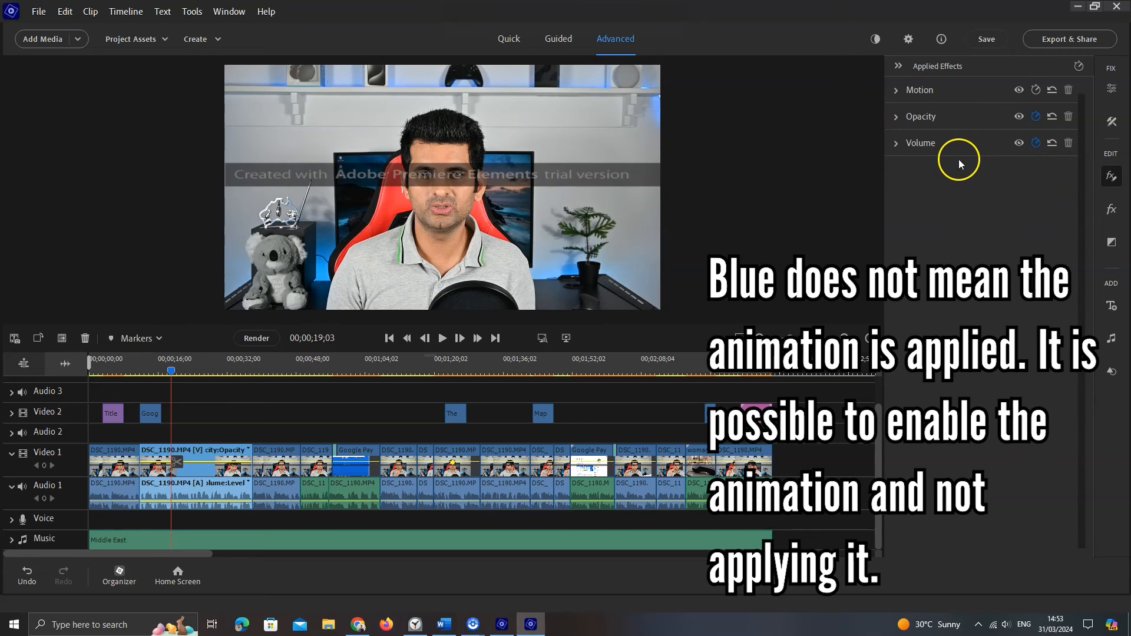
Enable Motion animation on the Google Pay Manage Expenses clip with the playhead at 00;01;52;03.
{"action": "left_click", "coordinate": [575, 462]}
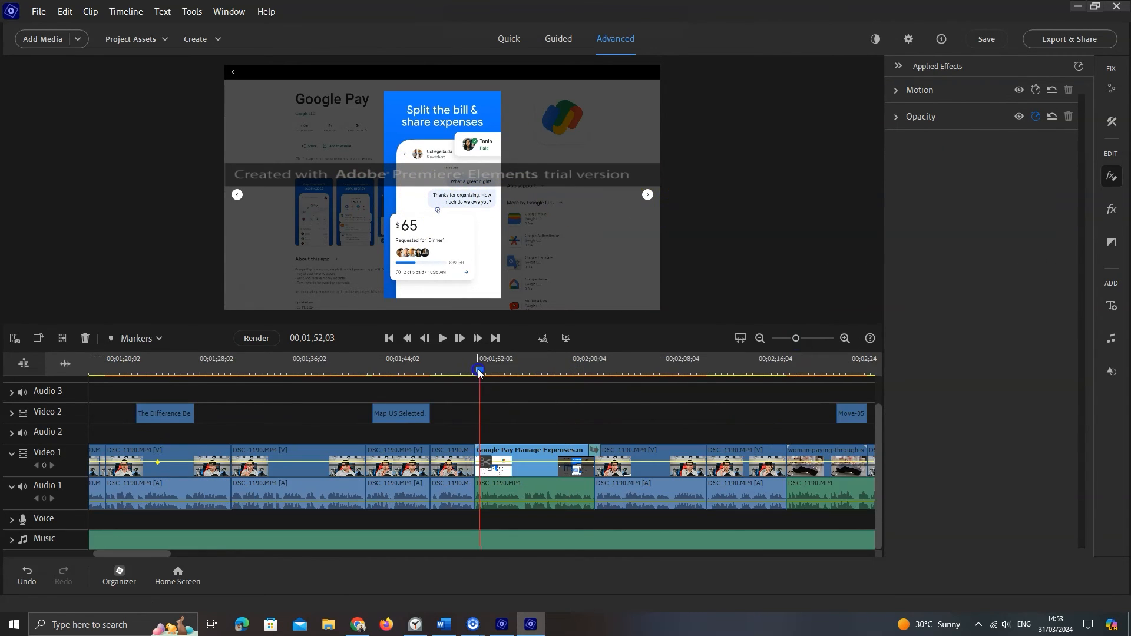
{"action": "left_click", "coordinate": [895, 94]}
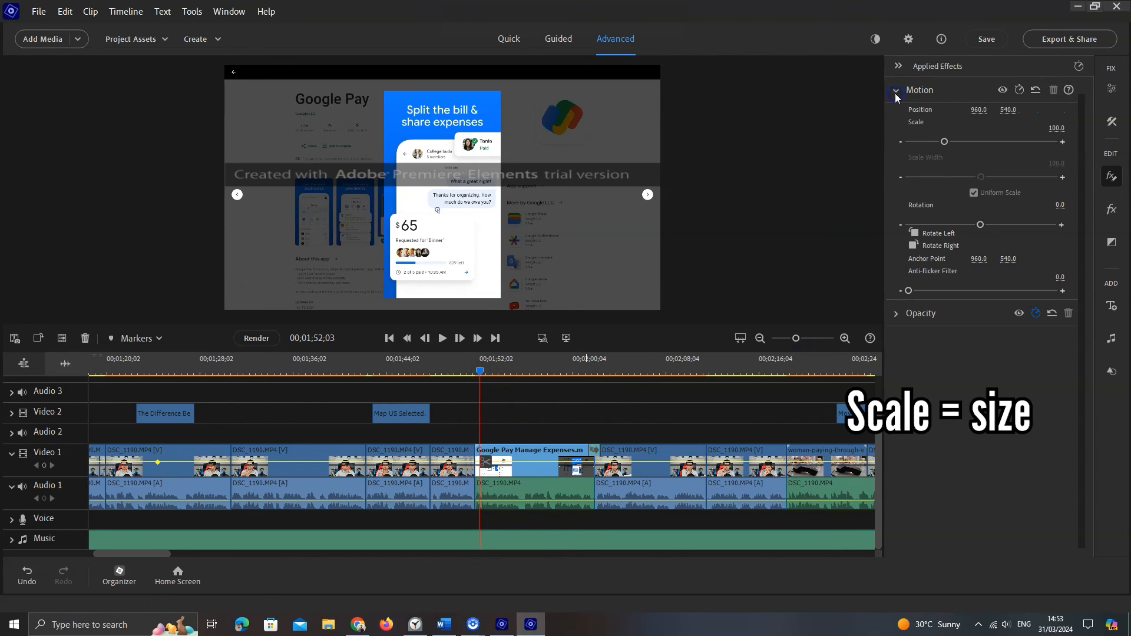
{"action": "left_click", "coordinate": [1018, 90]}
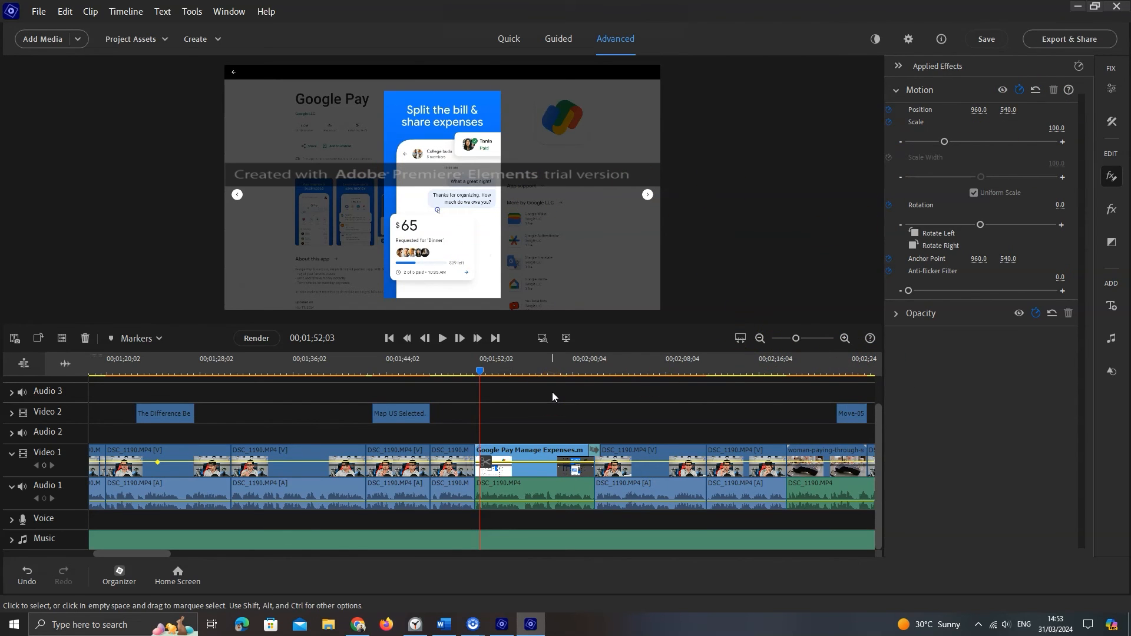
At 00;01;54;10, set the Google Pay clip's scale to 222 and its vertical position to 851.
{"action": "left_click_drag", "start_coordinate": [479, 371], "coordinate": [508, 376]}
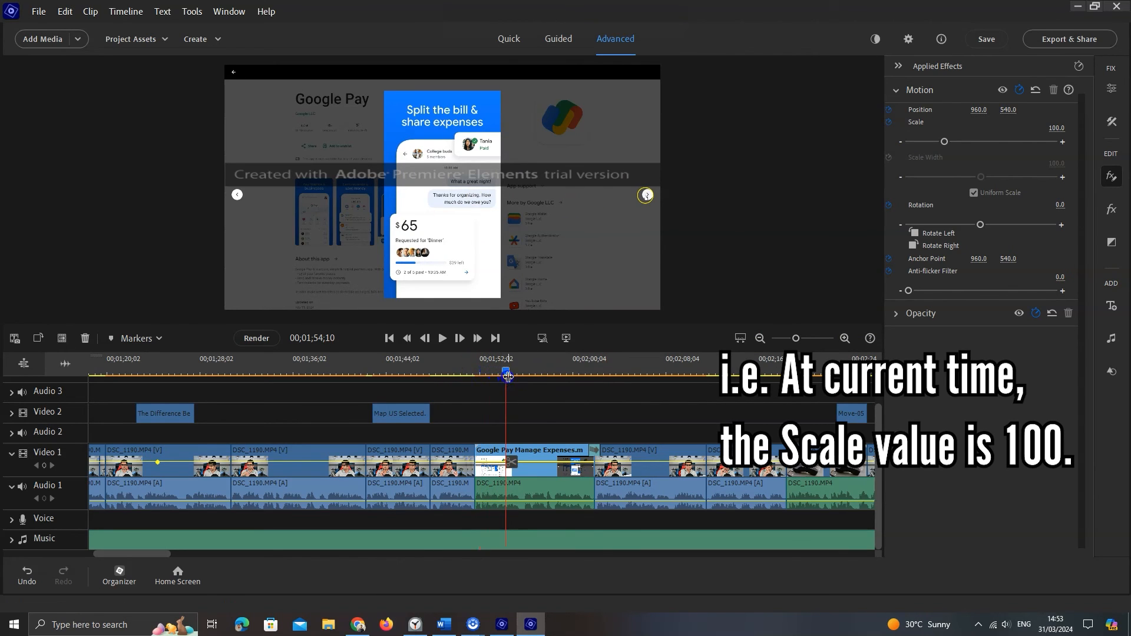
{"action": "left_click_drag", "start_coordinate": [946, 142], "coordinate": [981, 155]}
{"action": "mouse_move", "coordinate": [1008, 111]}
{"action": "left_mouse_down"}
{"action": "mouse_move", "coordinate": [1033, 108]}
{"action": "mouse_move", "coordinate": [1009, 110]}
{"action": "left_mouse_up"}
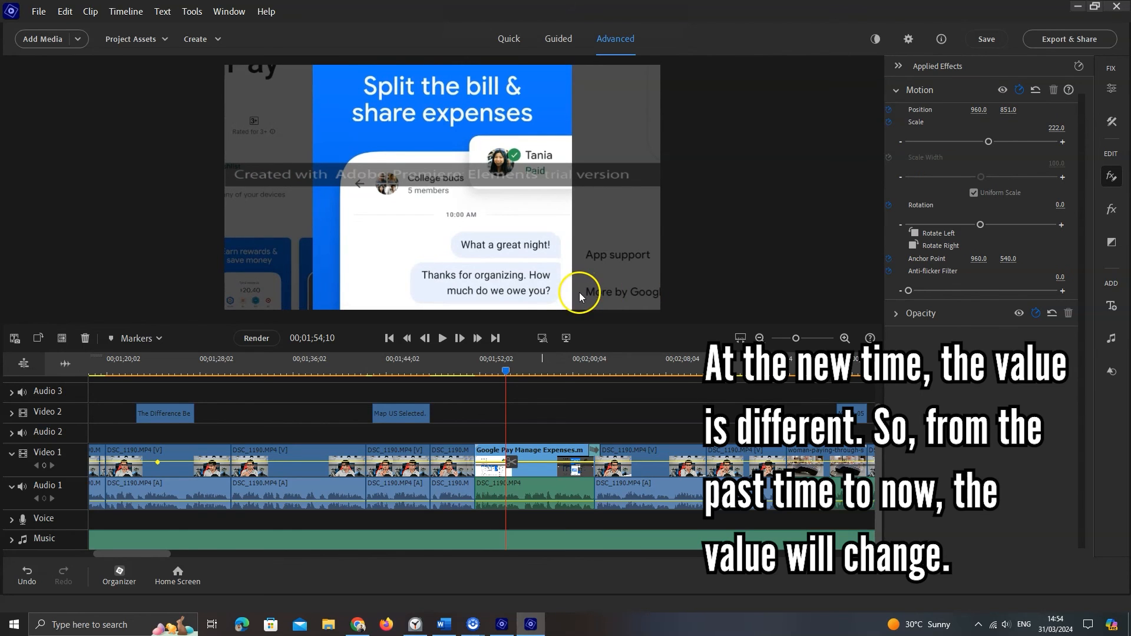
Preview the Google Pay clip's scale and position animation from 00;01;51;29.
{"action": "left_click", "coordinate": [478, 371]}
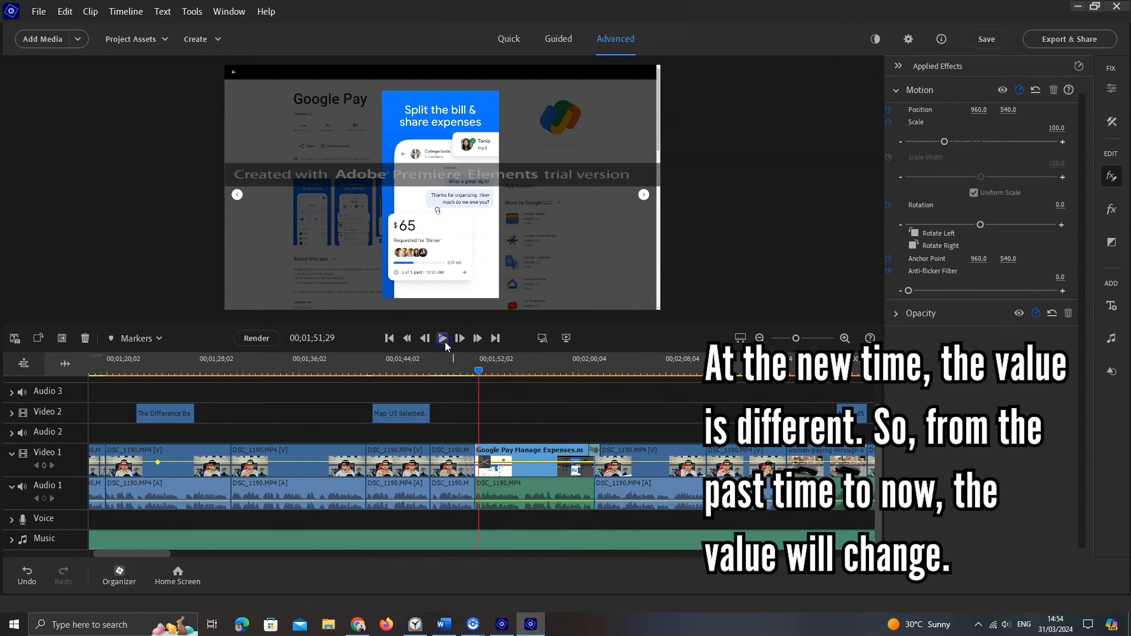
{"action": "left_click", "coordinate": [445, 343]}
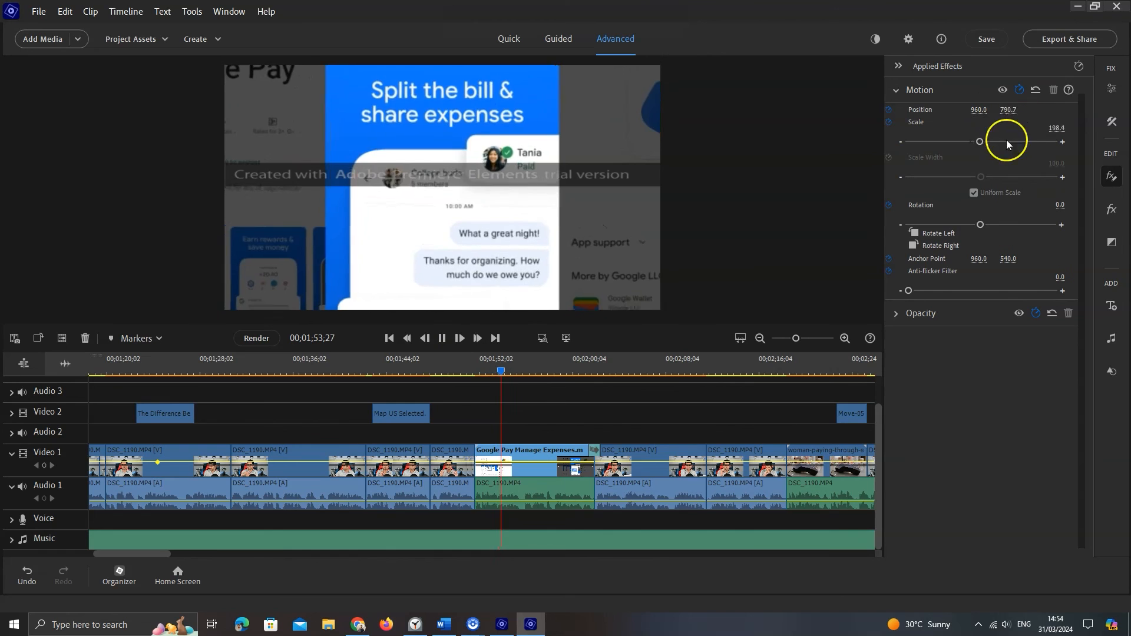
{"action": "left_click", "coordinate": [441, 337]}
Set the Google Pay clip's opacity to 100% at 00;01;56;28, then play it from 00;02;00;07.
{"action": "left_click", "coordinate": [918, 313]}
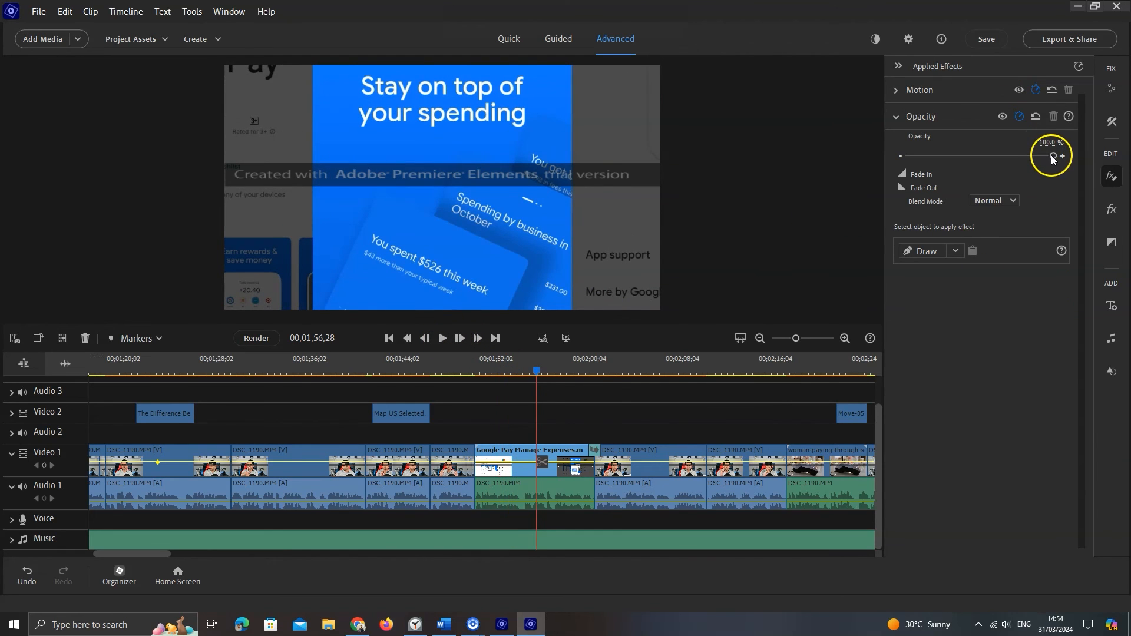
{"action": "left_click", "coordinate": [1048, 142]}
{"action": "type", "text": "100"}
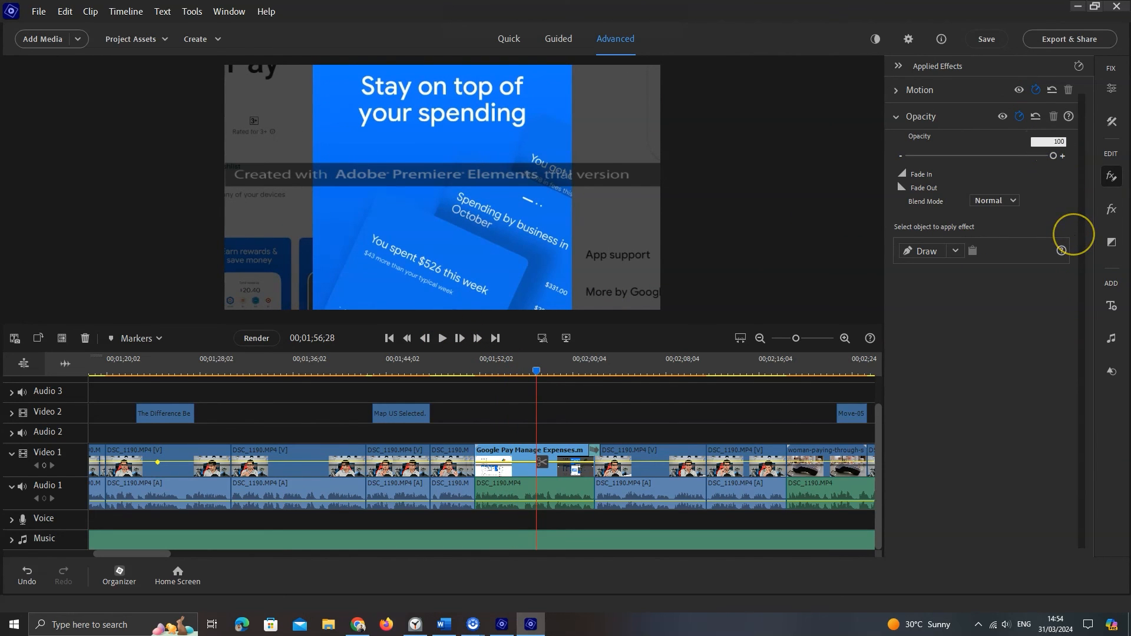
{"action": "key", "text": "Return"}
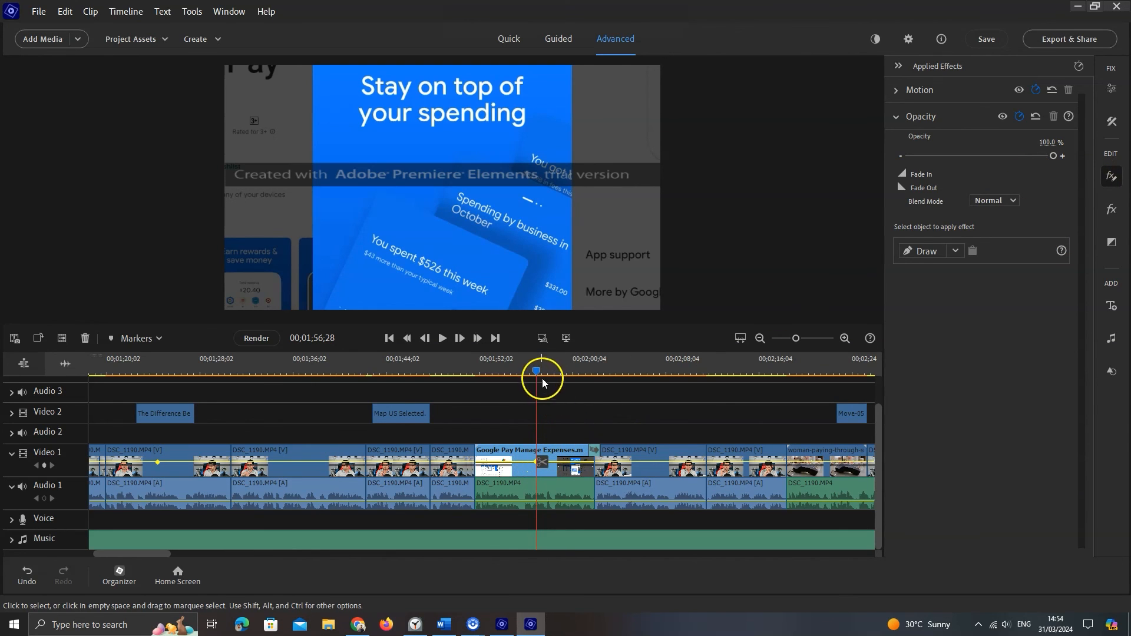
{"action": "left_click_drag", "start_coordinate": [537, 373], "coordinate": [576, 377]}
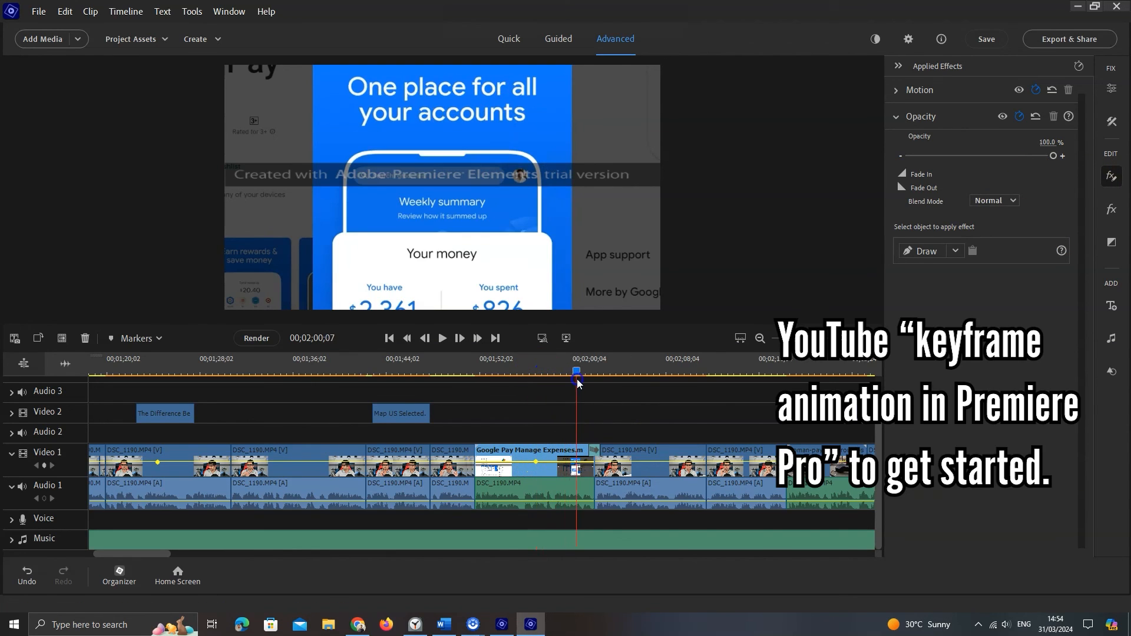
{"action": "left_click", "coordinate": [442, 338]}
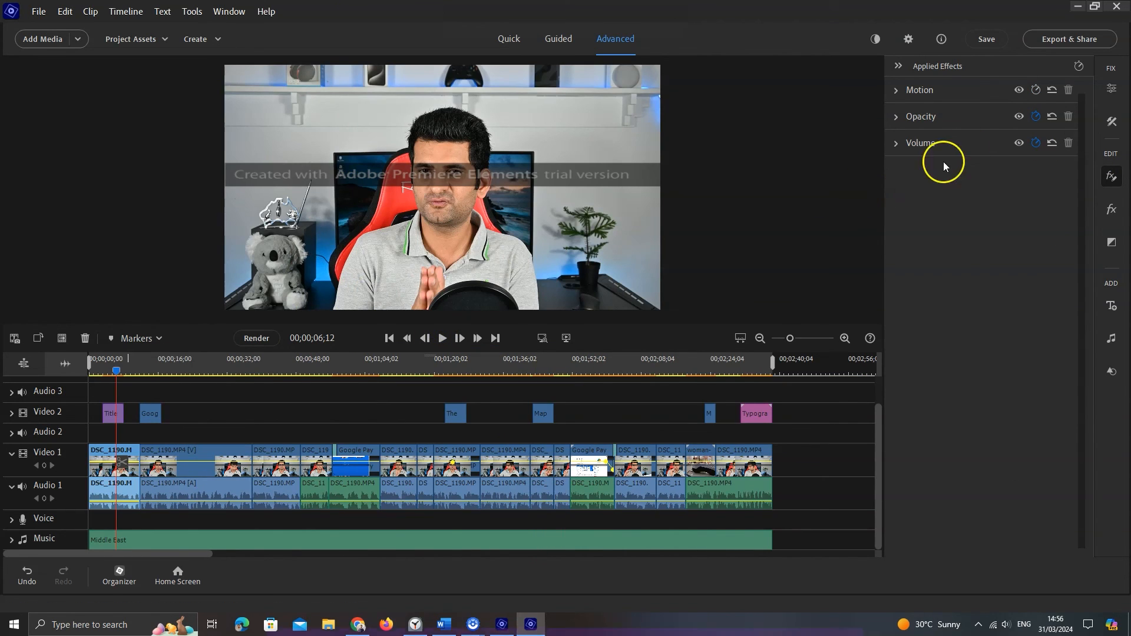
Export the video for computer at 1440 x 1080 in MP4 - H.264 as My new video project_1 in the Documents folder.
{"action": "left_click", "coordinate": [1048, 39]}
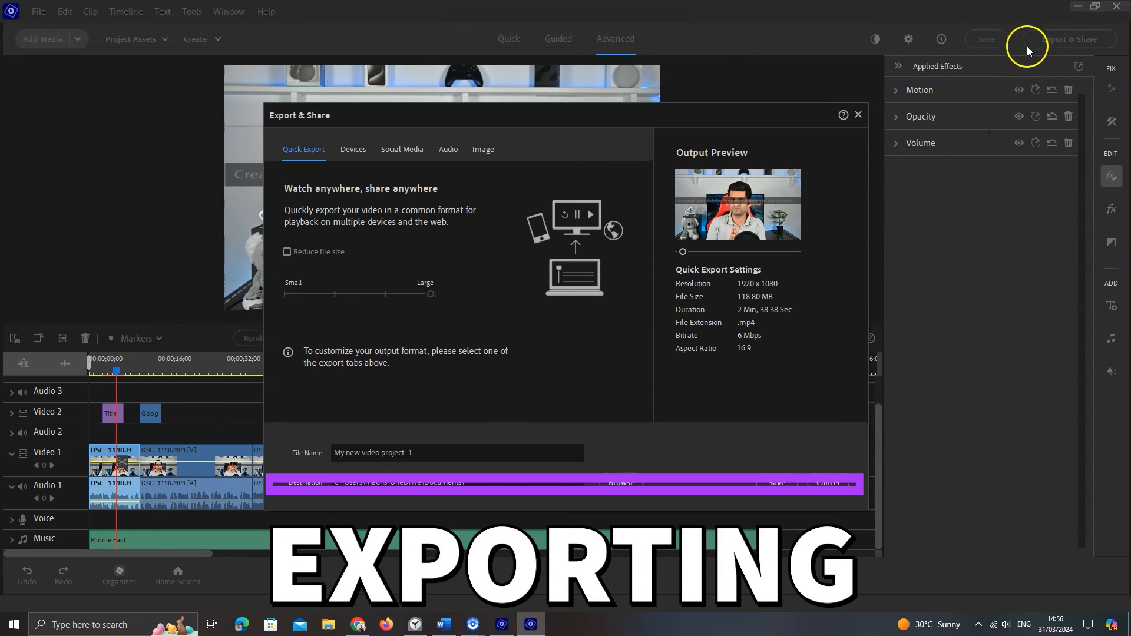
{"action": "left_click", "coordinate": [422, 455]}
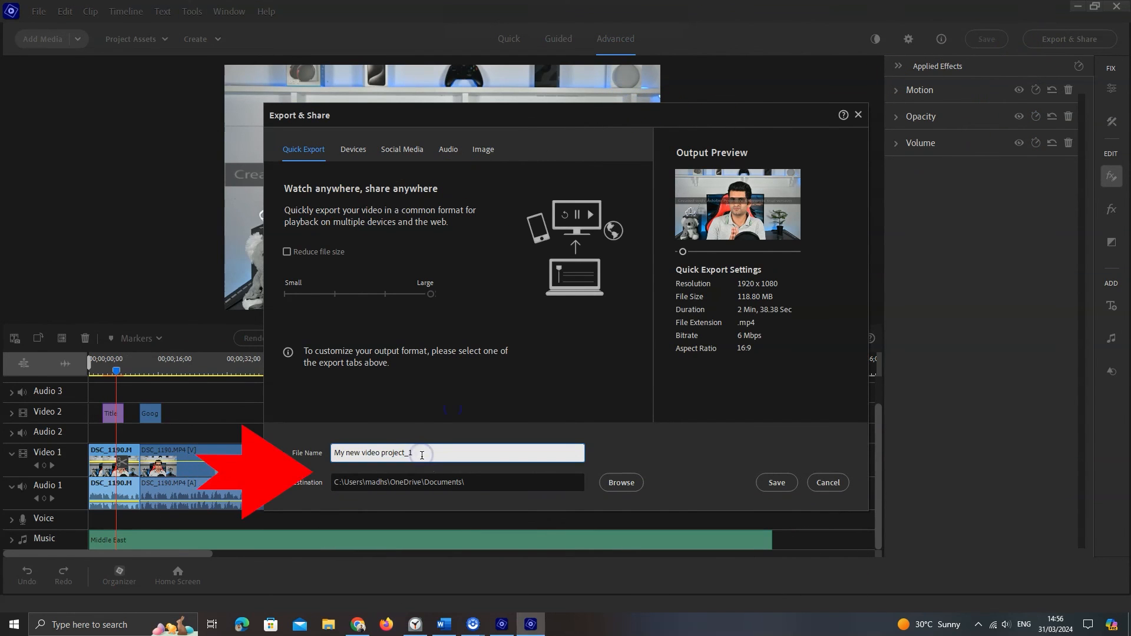
{"action": "left_click", "coordinate": [458, 482]}
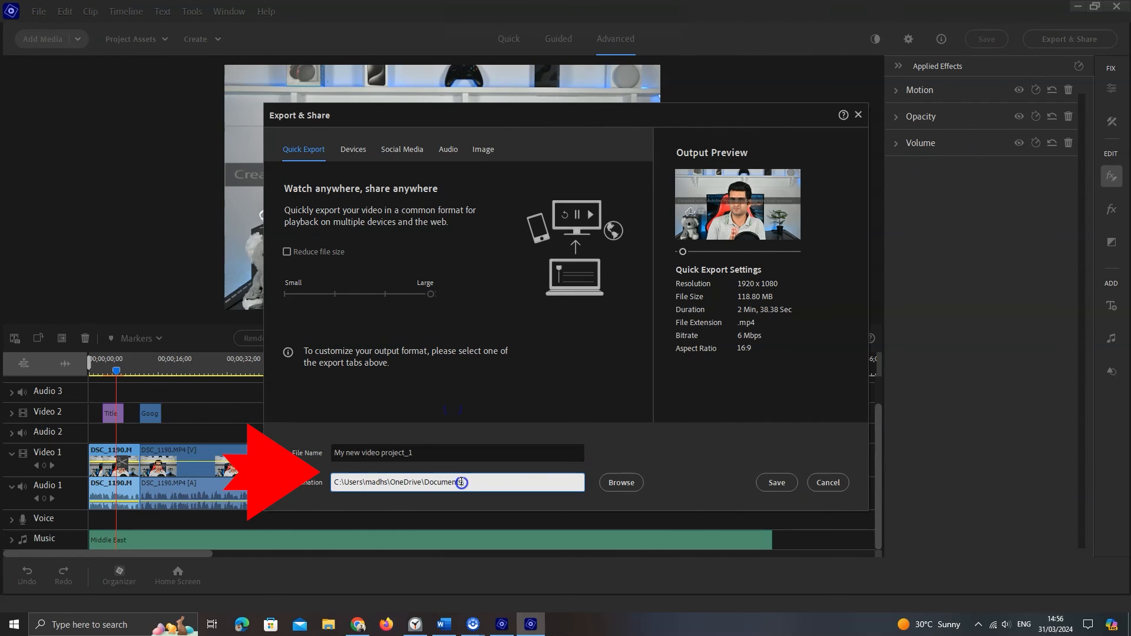
{"action": "left_click", "coordinate": [622, 484]}
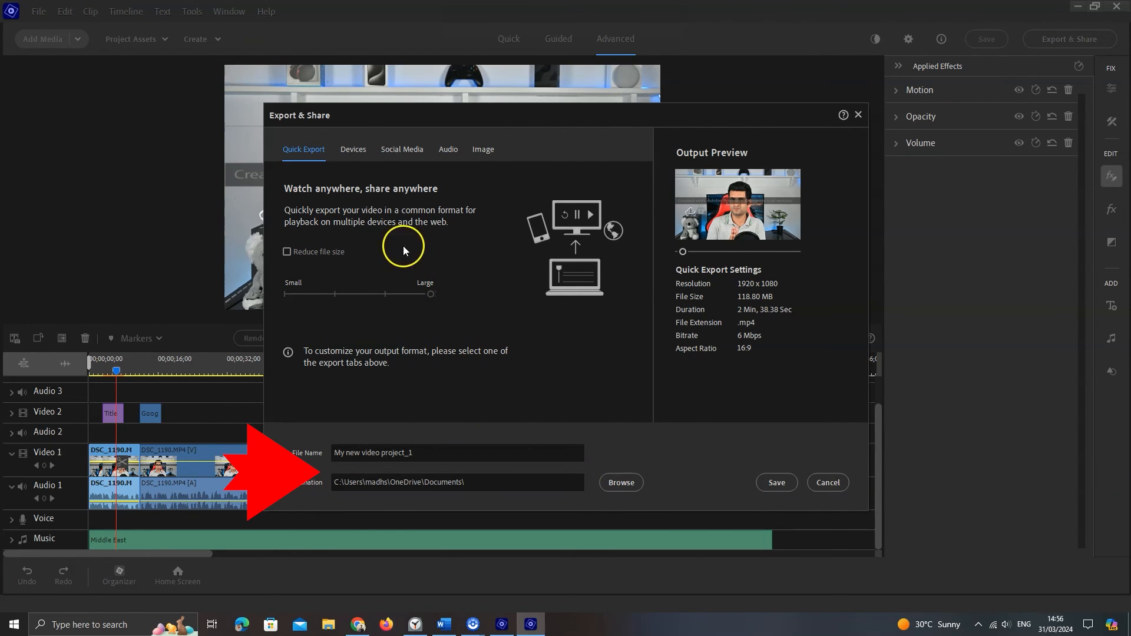
{"action": "left_click", "coordinate": [358, 153]}
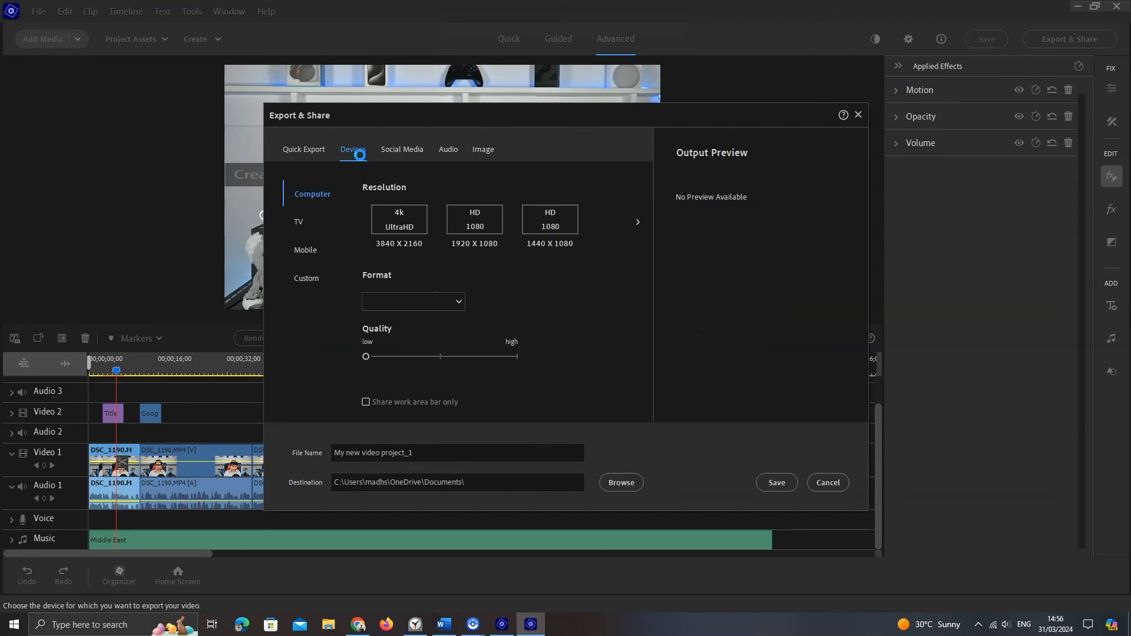
{"action": "left_click", "coordinate": [397, 224]}
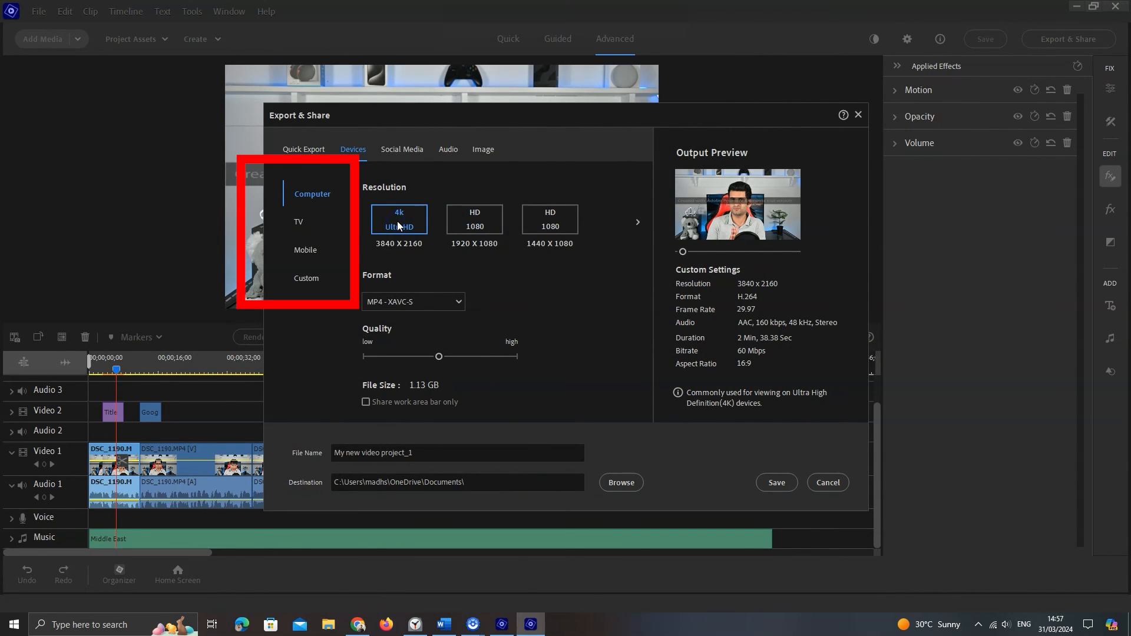
{"action": "left_click", "coordinate": [533, 229]}
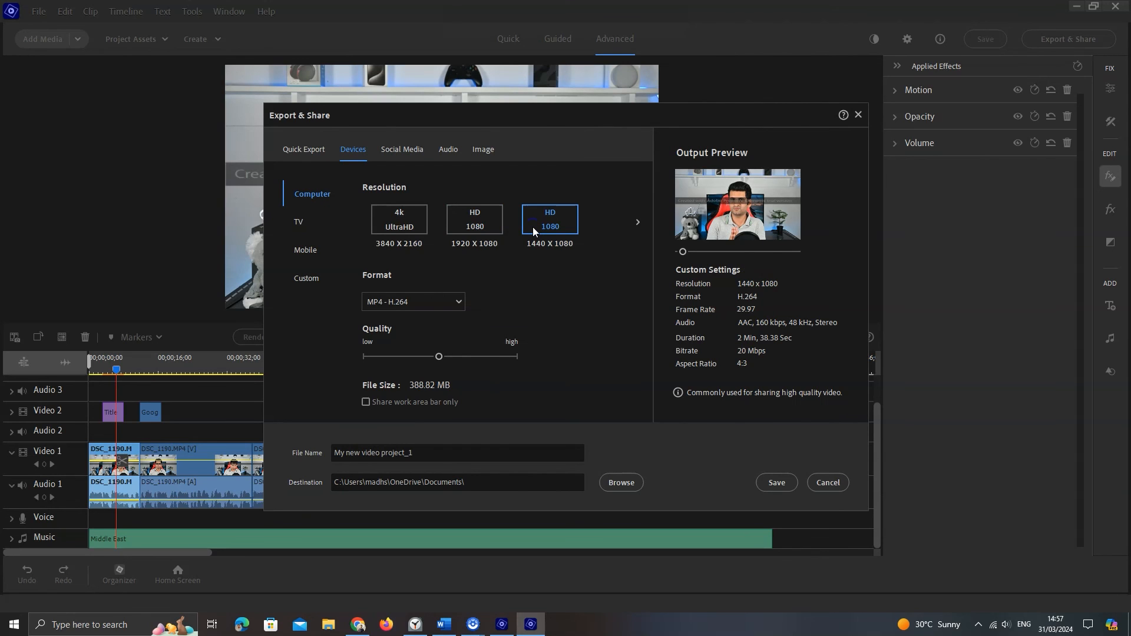
{"action": "left_click", "coordinate": [762, 486]}
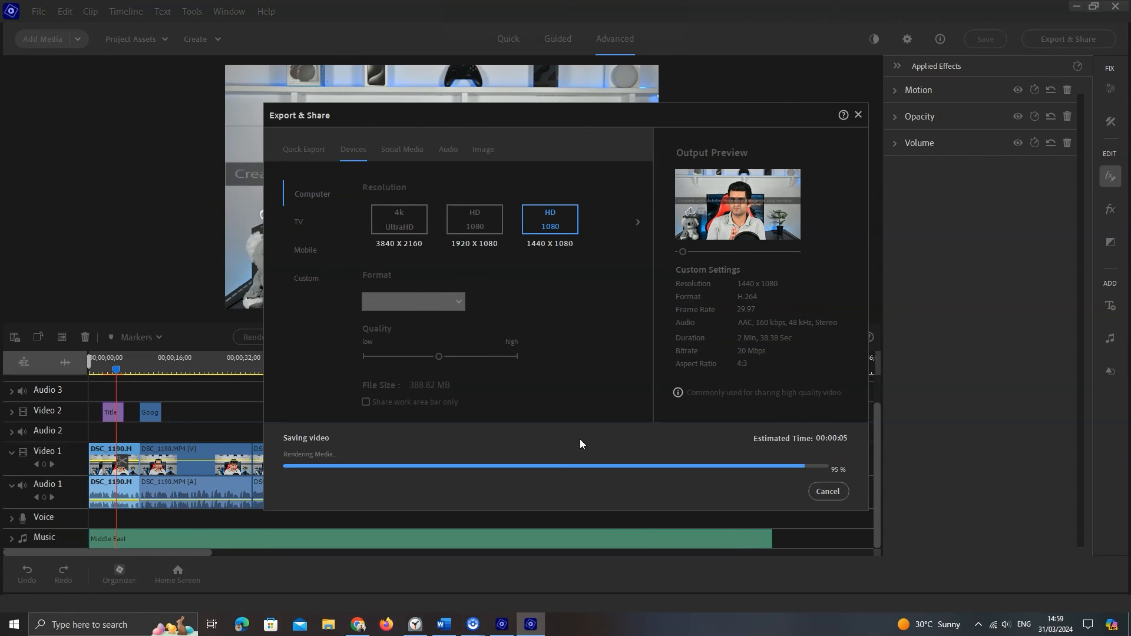